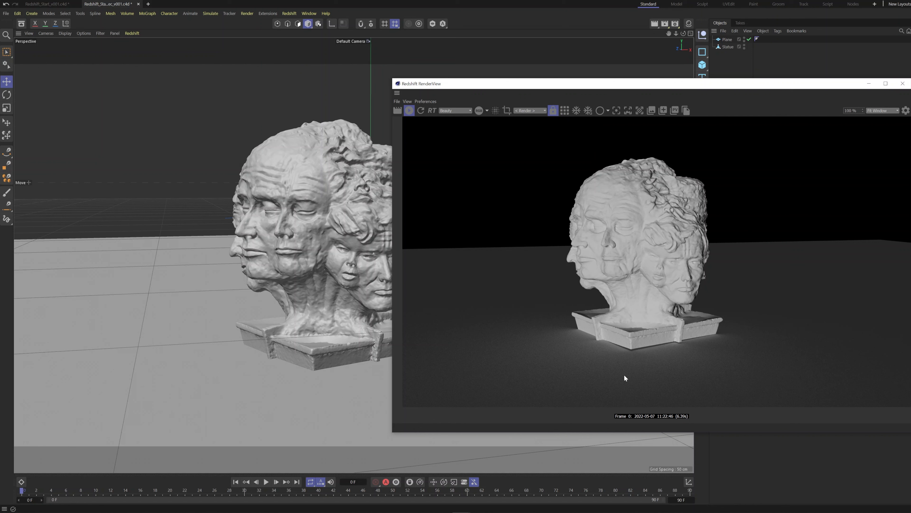
# Try bucket rendering in the Redshift RenderView while orbiting around the statue, and return to progressive rendering
pyautogui.click(566, 113)
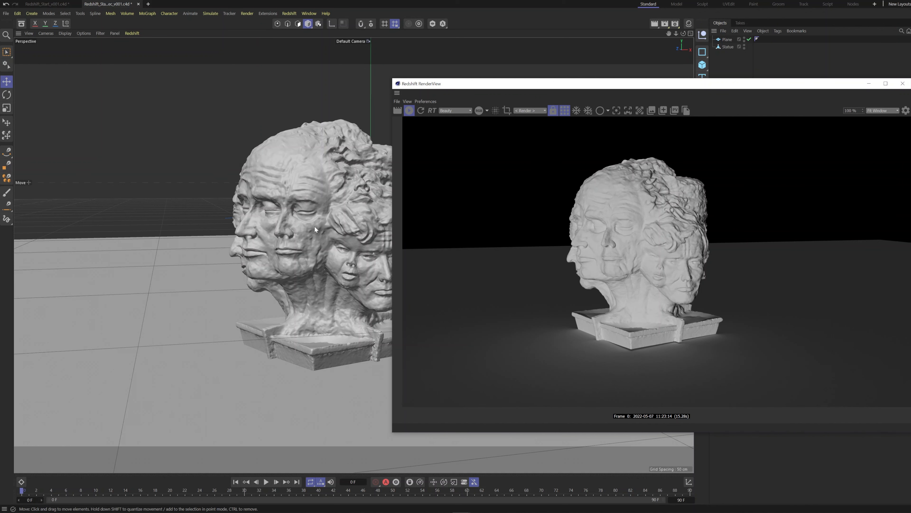
pyautogui.keyDown('alt'); pyautogui.moveTo(314, 226); pyautogui.dragTo(274, 248); pyautogui.keyUp('alt')
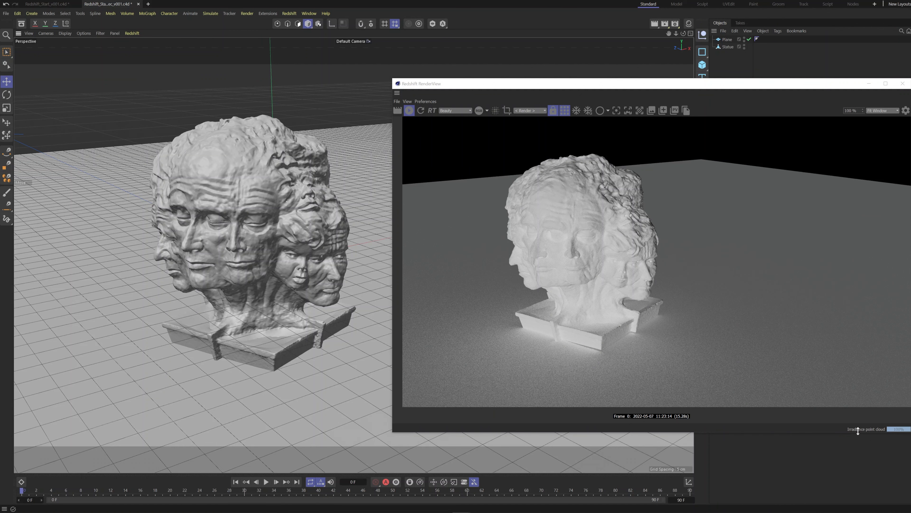
pyautogui.click(564, 111)
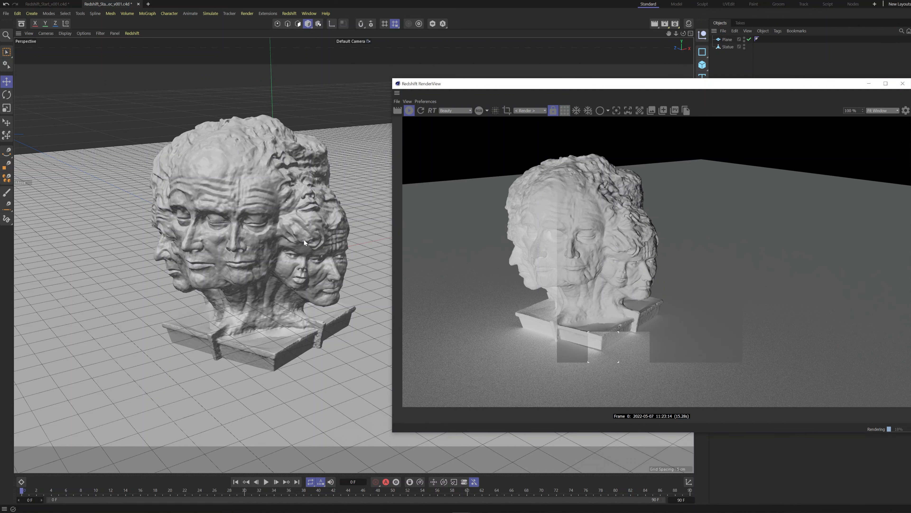
pyautogui.keyDown('alt'); pyautogui.moveTo(295, 247); pyautogui.dragTo(347, 257, button='middle'); pyautogui.keyUp('alt')
pyautogui.moveTo(330, 271)
pyautogui.keyDown('alt'); pyautogui.mouseDown()
pyautogui.moveTo(251, 255)
pyautogui.moveTo(333, 285)
pyautogui.moveTo(323, 311)
pyautogui.moveTo(322, 284)
pyautogui.mouseUp(); pyautogui.keyUp('alt')
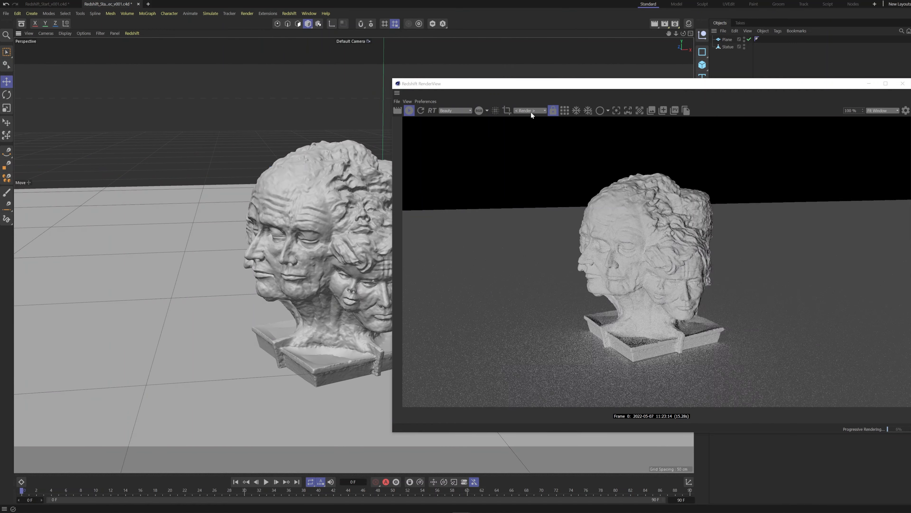
pyautogui.moveTo(531, 84); pyautogui.dragTo(501, 84)
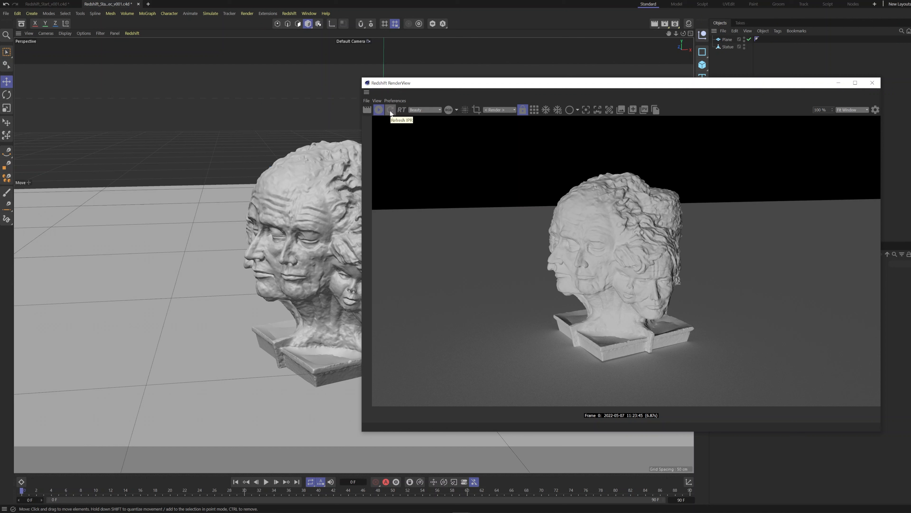
pyautogui.click(417, 108)
pyautogui.click(453, 108)
pyautogui.click(455, 109)
pyautogui.click(448, 109)
pyautogui.click(456, 110)
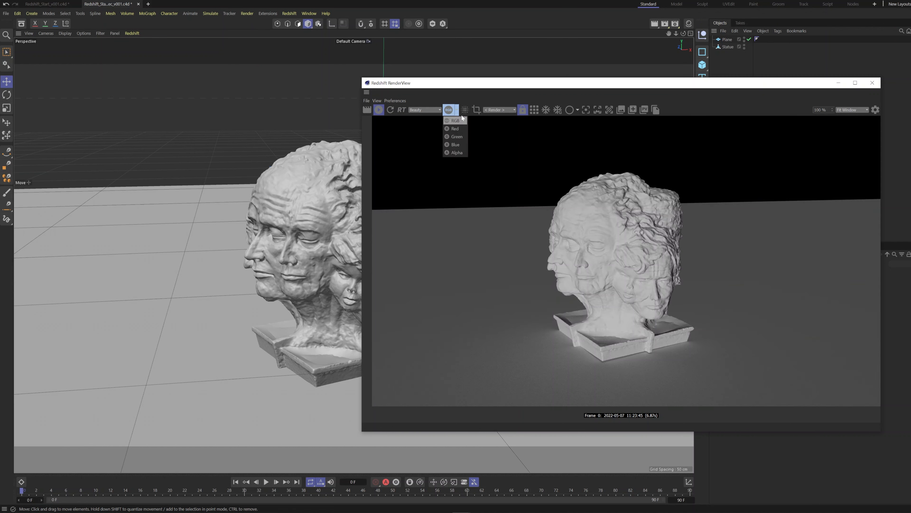
pyautogui.click(463, 97)
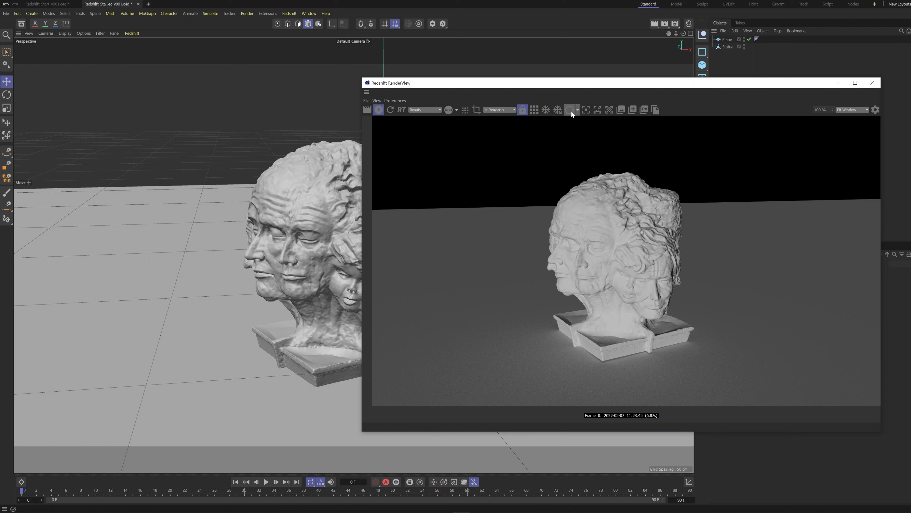
# Preview the statue in Clay mode from another angle, and return the RenderView to Regular shading
pyautogui.click(577, 111)
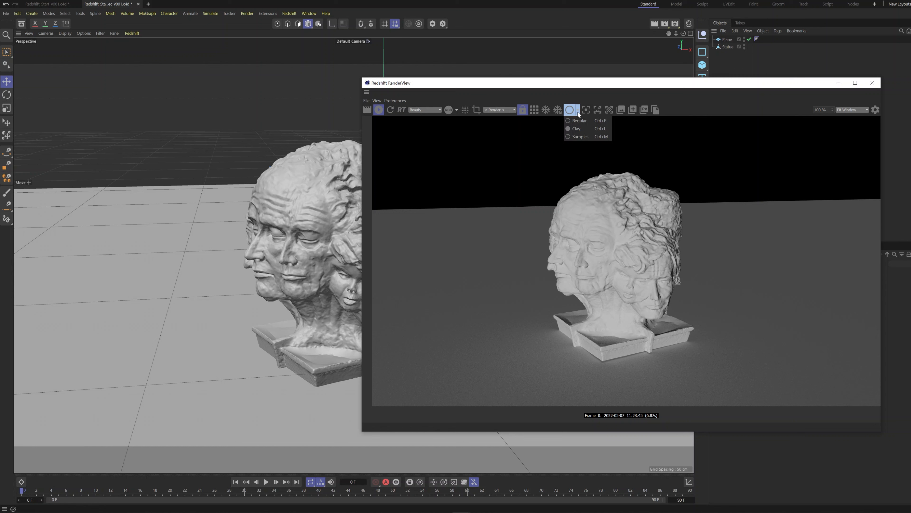
pyautogui.click(581, 128)
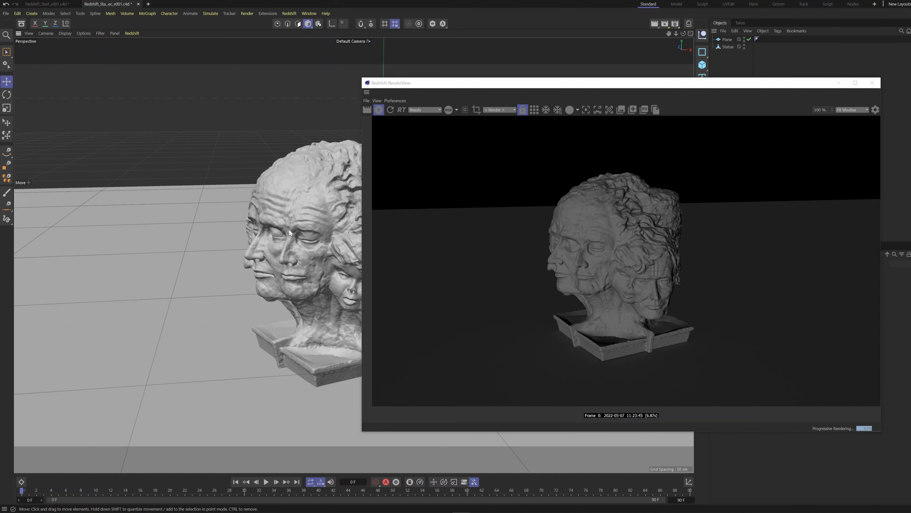
pyautogui.keyDown('alt'); pyautogui.moveTo(290, 229); pyautogui.dragTo(250, 239); pyautogui.keyUp('alt')
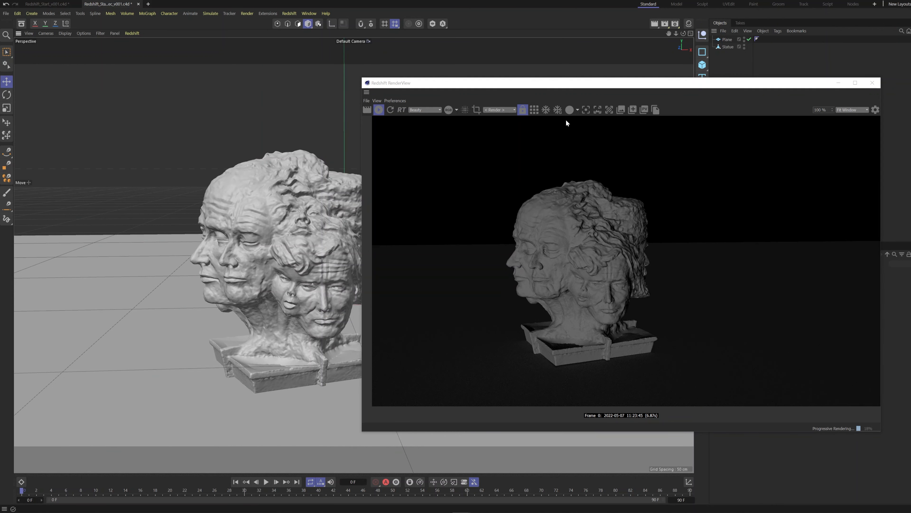
pyautogui.click(576, 109)
pyautogui.click(580, 120)
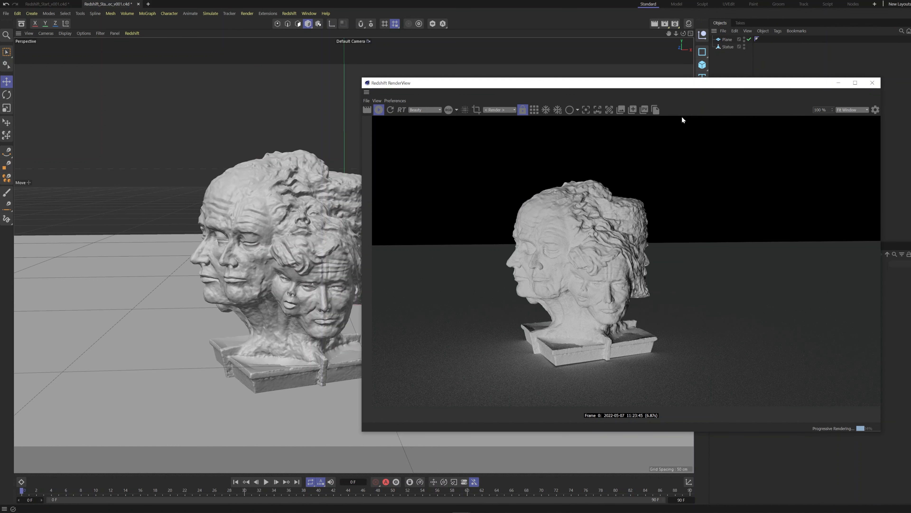
# Shrink the rendered image to inspect a pixel at the statue's edge, and close the Redshift RenderView
pyautogui.scroll(-1, 584, 284)
pyautogui.keyDown('alt'); pyautogui.moveTo(583, 285); pyautogui.dragTo(586, 284, button='right'); pyautogui.keyUp('alt')
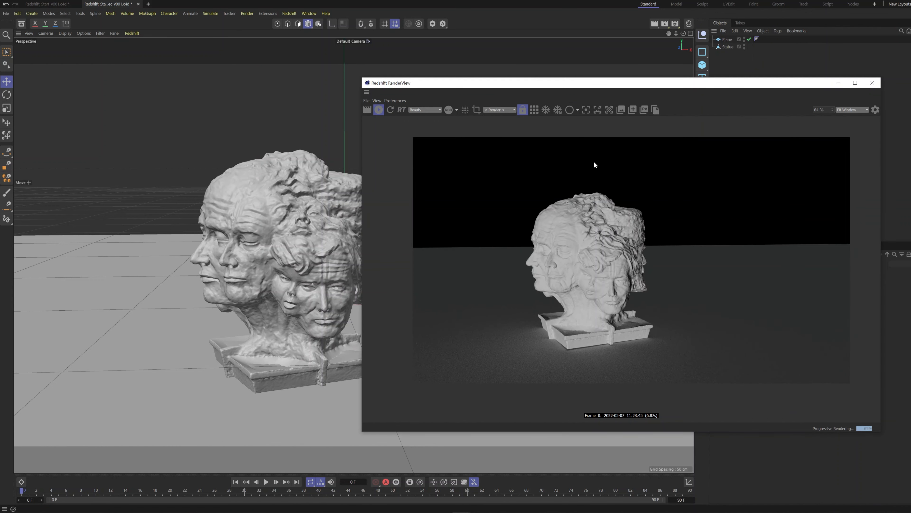
pyautogui.moveTo(645, 89); pyautogui.dragTo(675, 93)
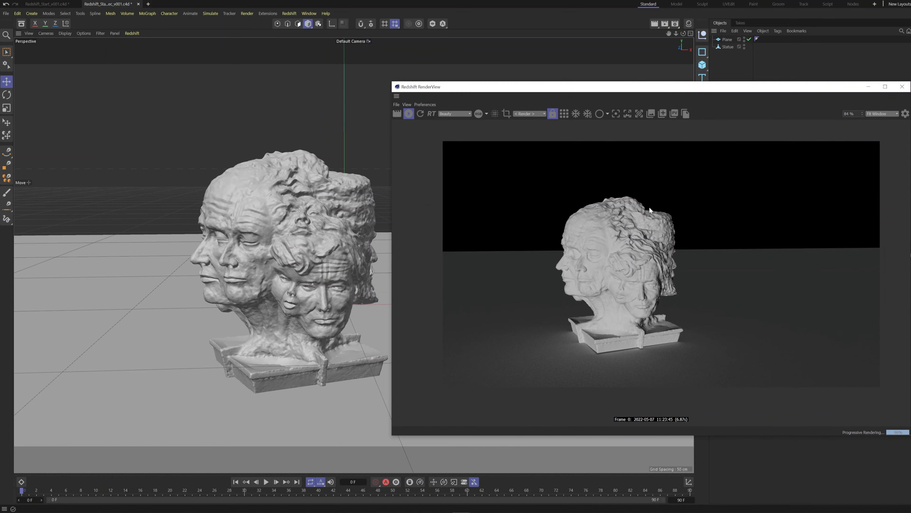
pyautogui.click(668, 215)
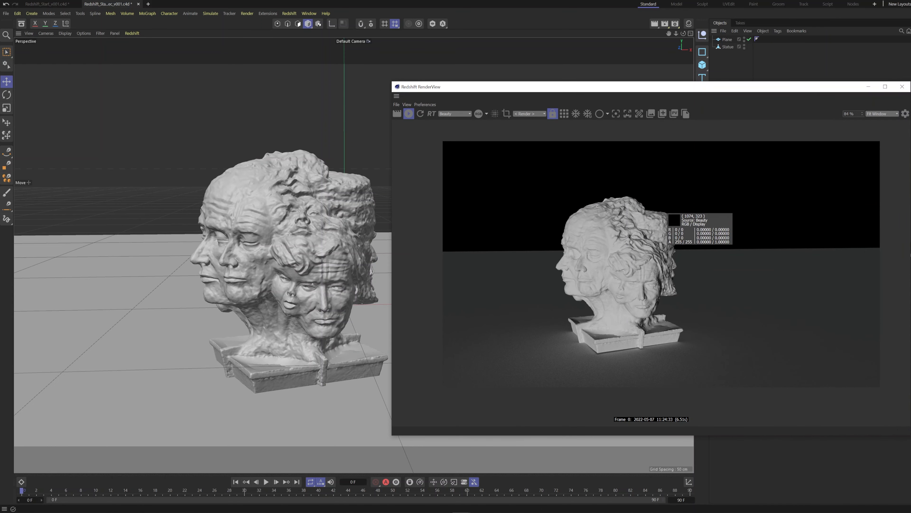
pyautogui.click(902, 87)
# Run the Redshift IPR directly in the perspective viewport, view the statue from a higher angle, and stop the IPR
pyautogui.click(132, 33)
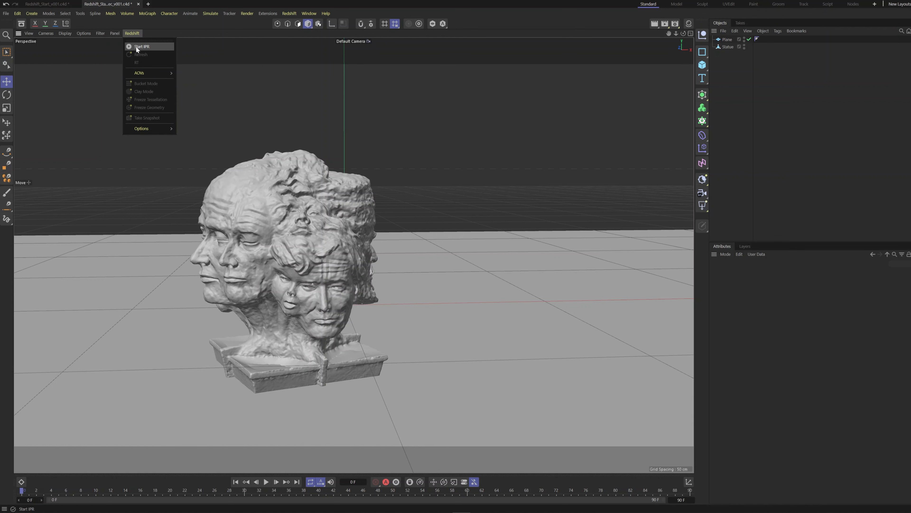
pyautogui.click(146, 46)
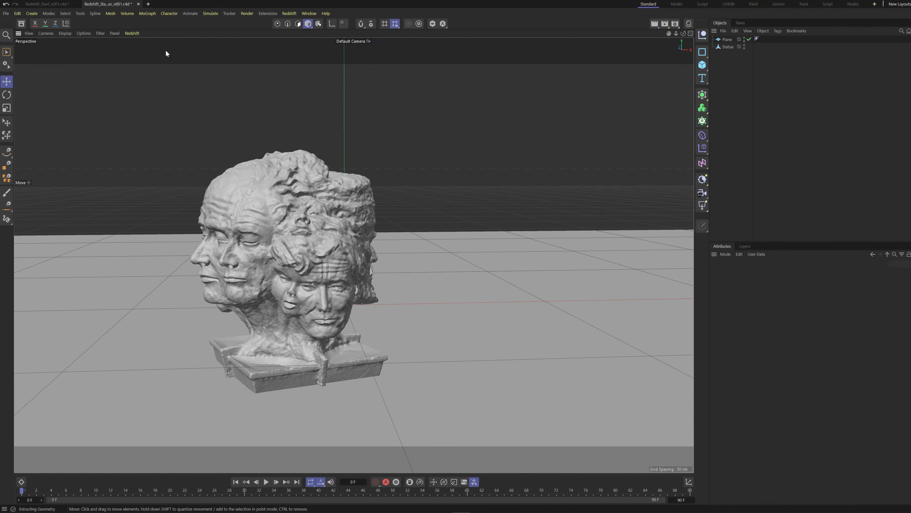
pyautogui.keyDown('alt'); pyautogui.moveTo(473, 82); pyautogui.dragTo(254, 310); pyautogui.keyUp('alt')
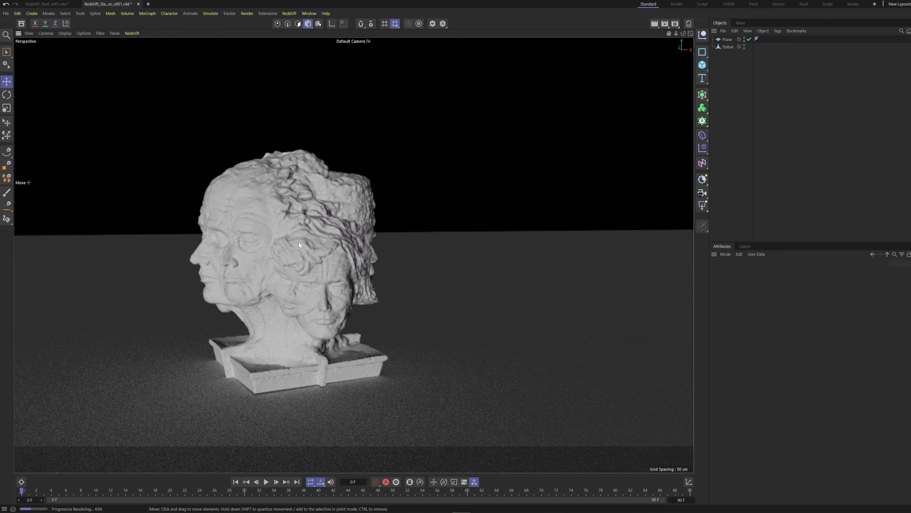
pyautogui.keyDown('alt'); pyautogui.moveTo(299, 244); pyautogui.dragTo(374, 280); pyautogui.keyUp('alt')
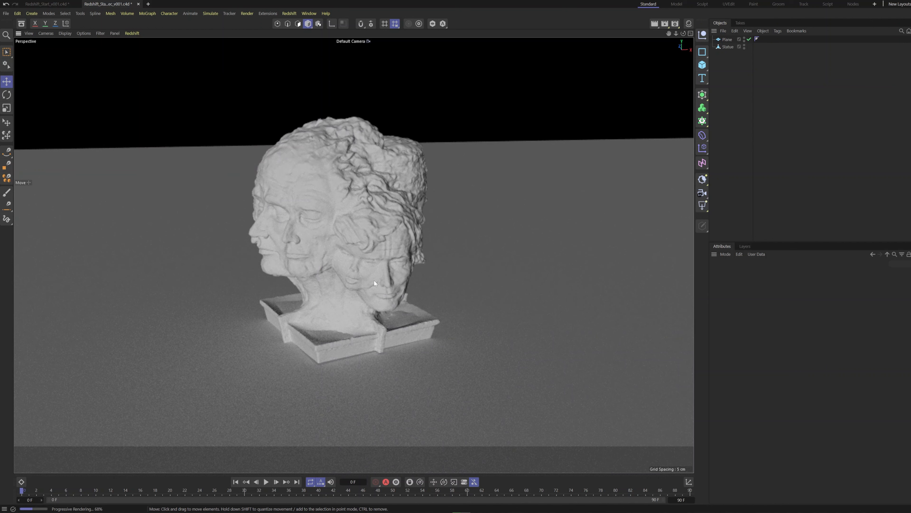
pyautogui.click(132, 33)
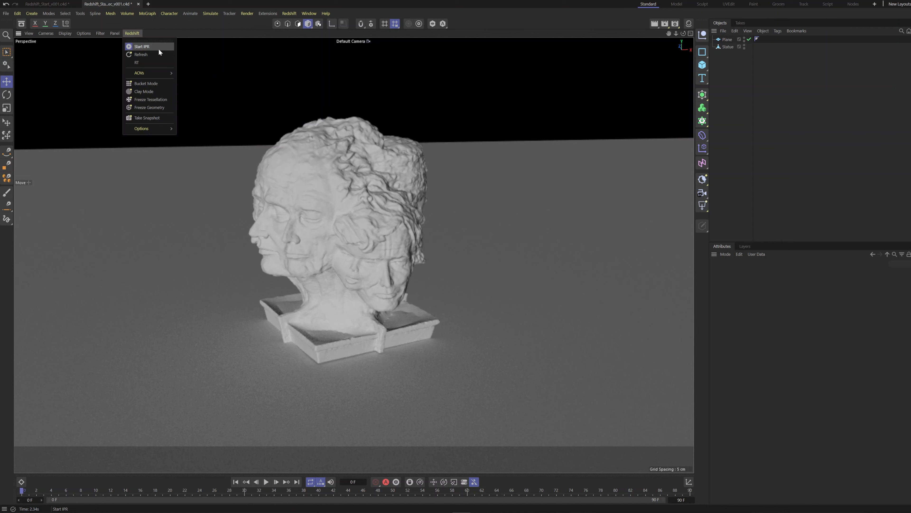
pyautogui.click(145, 47)
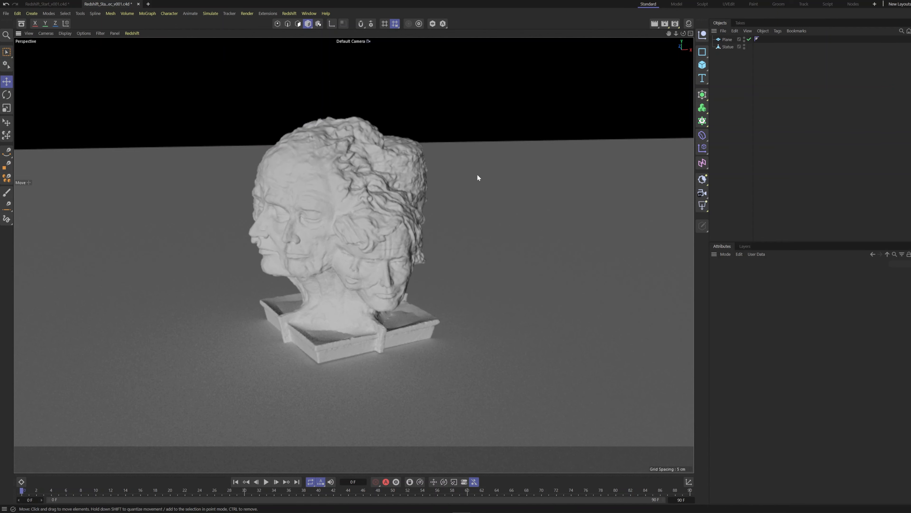
pyautogui.click(132, 33)
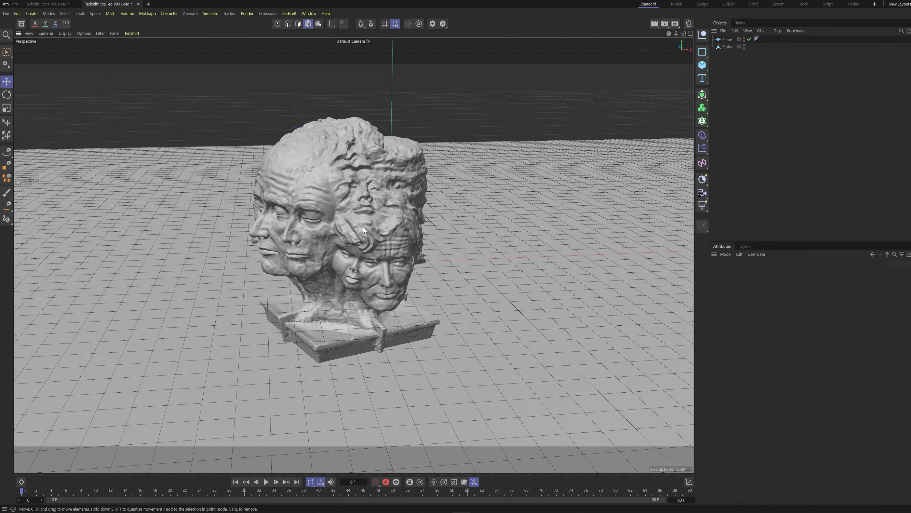
# Save the scene file with the statue viewed from a low angle in the standard viewport
pyautogui.keyDown('alt'); pyautogui.moveTo(363, 228); pyautogui.dragTo(325, 256); pyautogui.keyUp('alt')
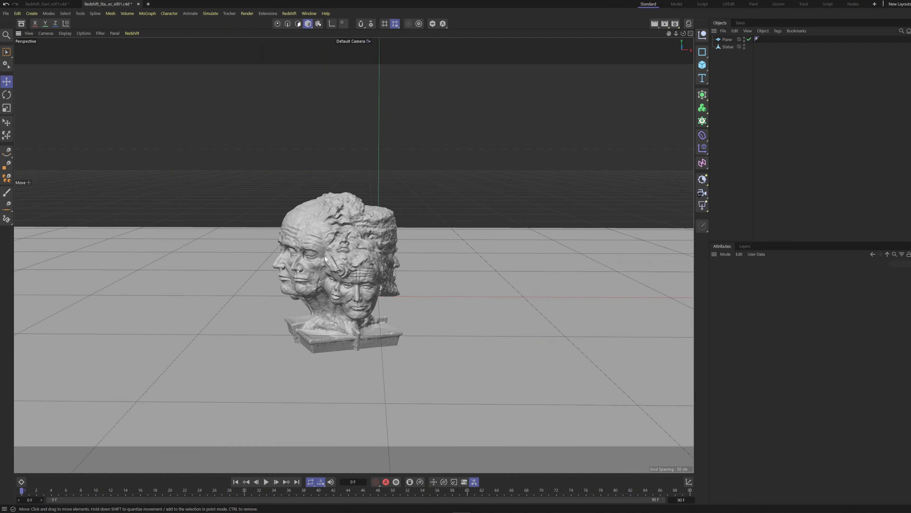
pyautogui.hotkey('ctrl', 's')
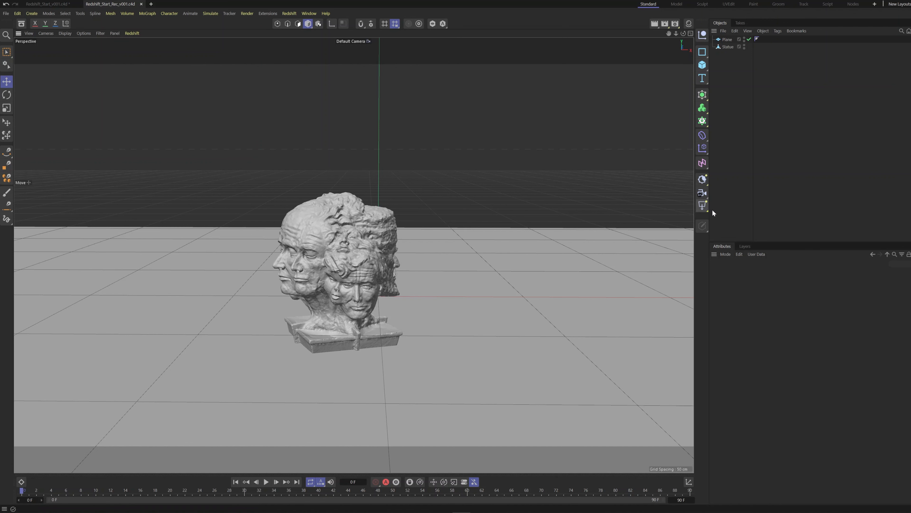
# Add a Redshift Area Light to the statue scene
pyautogui.keyDown('alt'); pyautogui.moveTo(424, 251); pyautogui.dragTo(373, 237); pyautogui.keyUp('alt')
pyautogui.scroll(3, 380, 233)
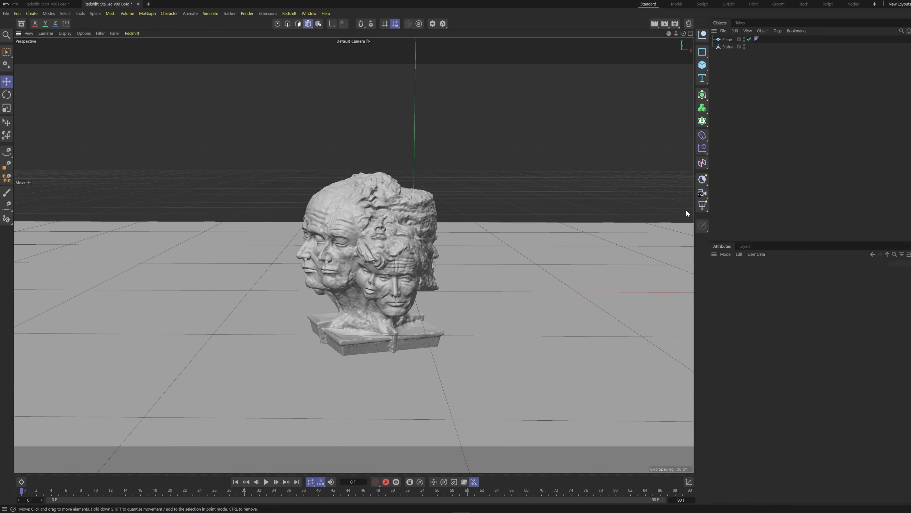
pyautogui.click(702, 206)
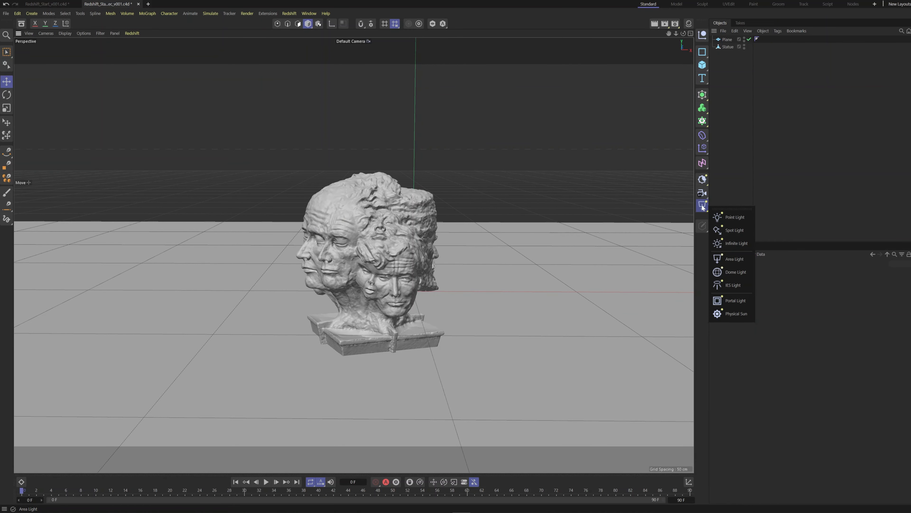
pyautogui.click(733, 258)
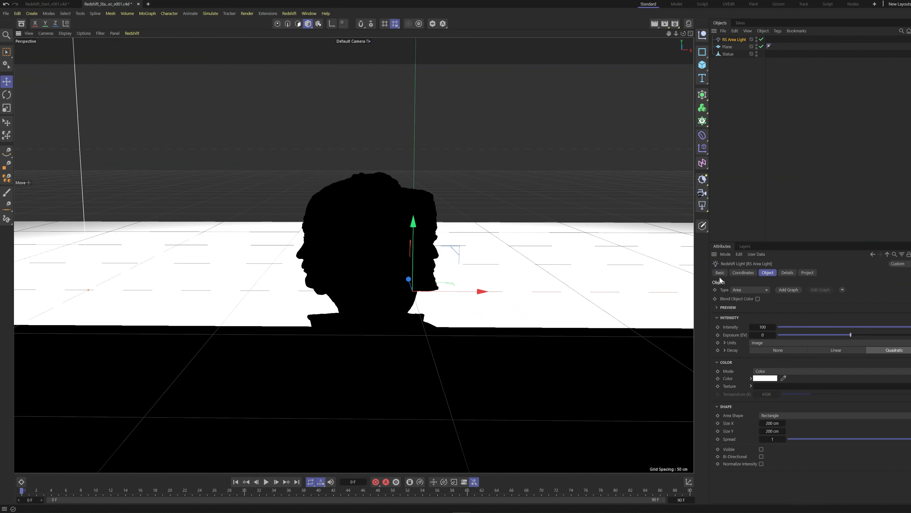
# Resize the area light to about 80.6 by 80.6 cm and raise it above the floor plane
pyautogui.scroll(-6, 395, 233)
pyautogui.keyDown('alt'); pyautogui.moveTo(413, 230); pyautogui.dragTo(479, 211); pyautogui.keyUp('alt')
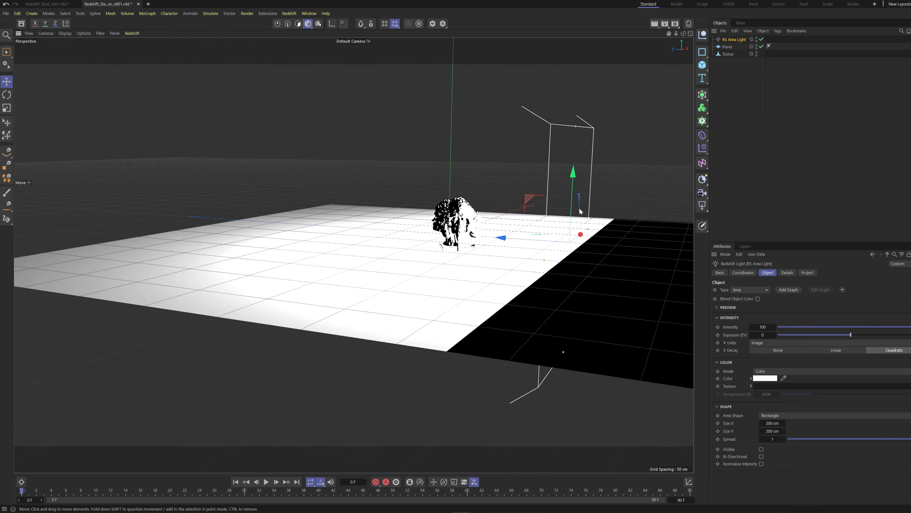
pyautogui.moveTo(579, 212); pyautogui.dragTo(575, 161)
pyautogui.click(734, 39)
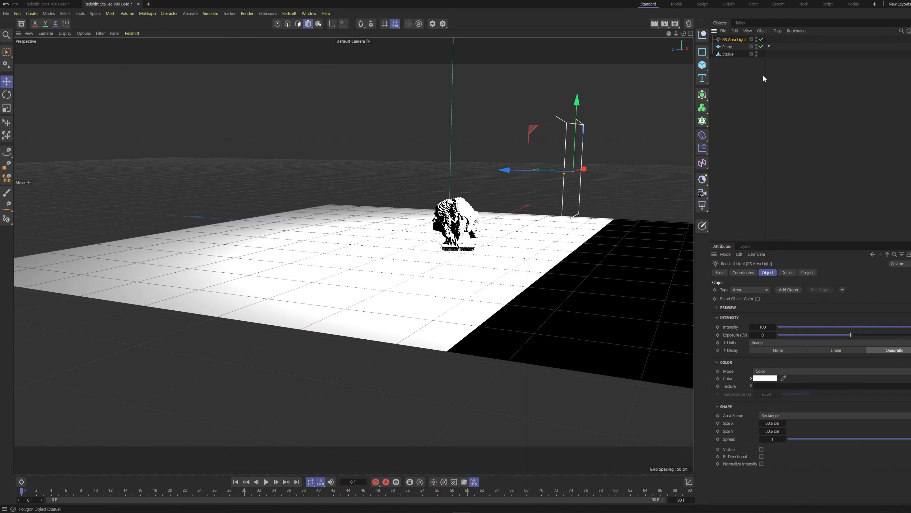
# Enlarge the area light's attribute display and set the light's intensity to 10
pyautogui.moveTo(767, 242); pyautogui.dragTo(771, 128)
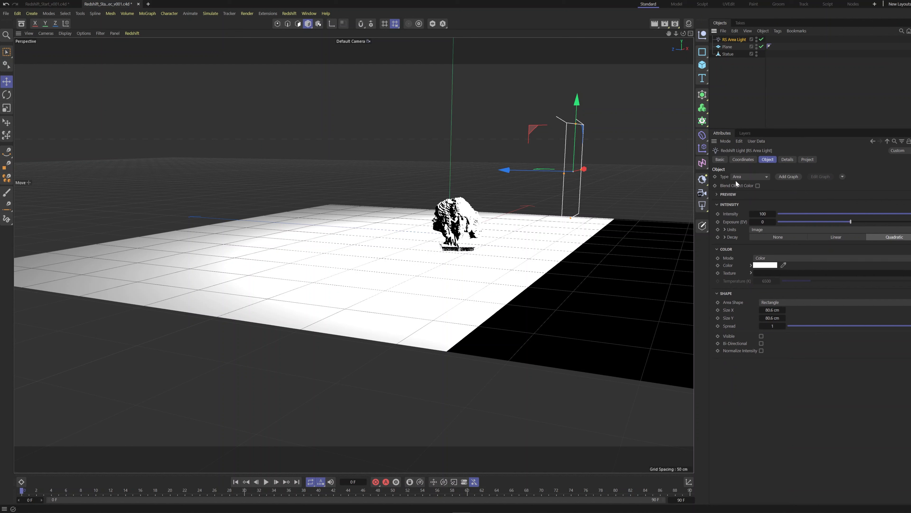
pyautogui.click(741, 177)
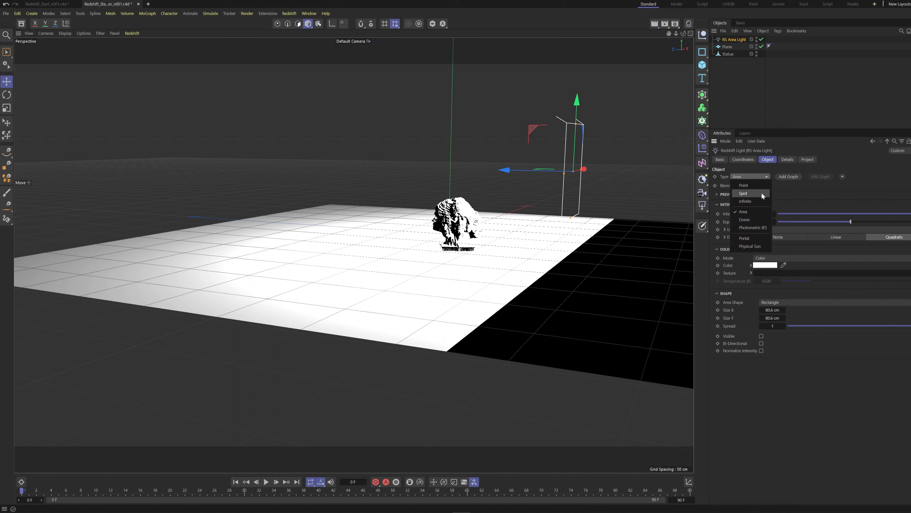
pyautogui.click(790, 210)
pyautogui.click(761, 215)
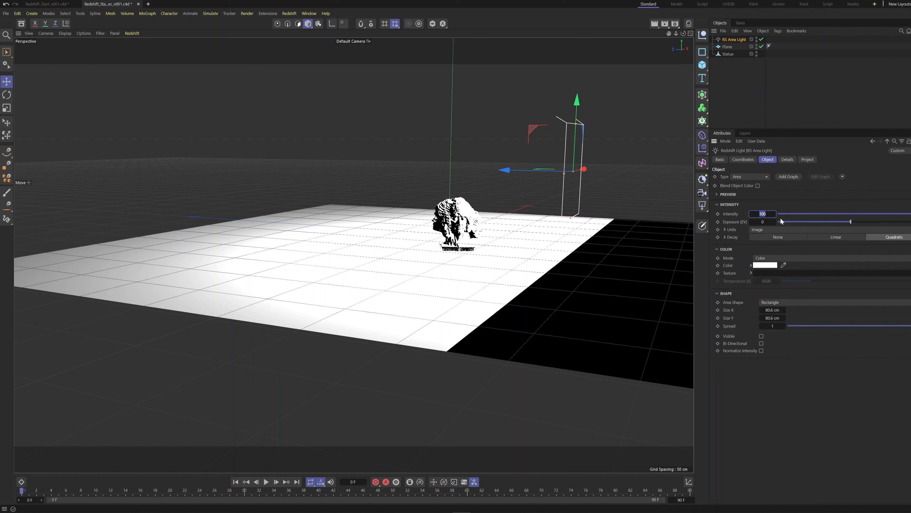
pyautogui.write('10')
pyautogui.press('Return')
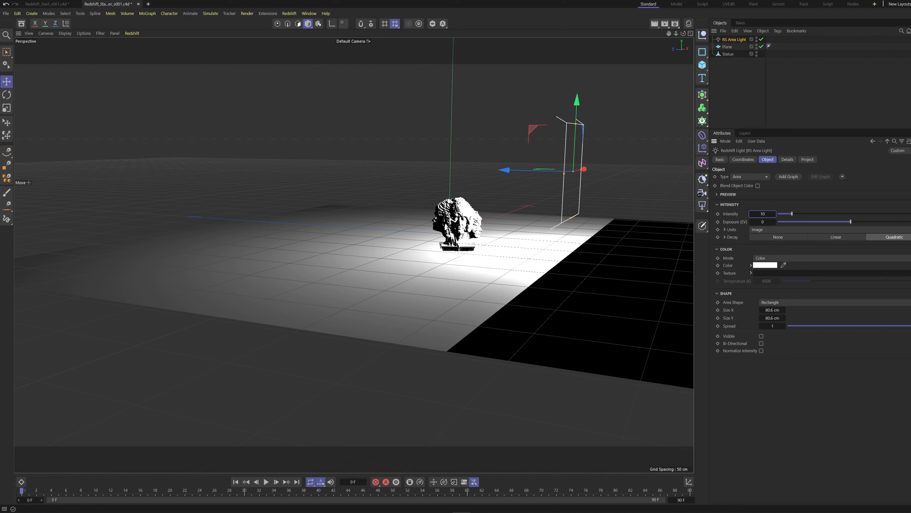
pyautogui.click(775, 273)
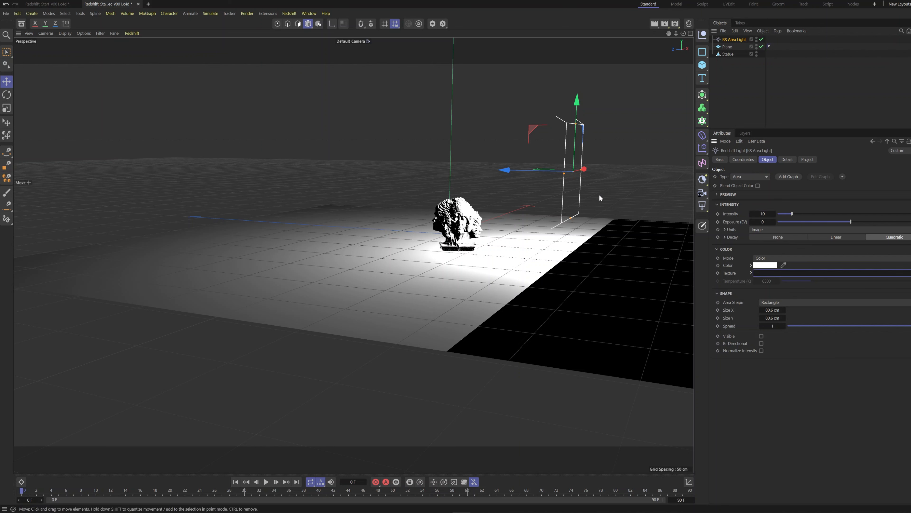
# Scale the area light down to about 57.3 by 57.3 cm and show its object attributes again
pyautogui.press('t')
pyautogui.moveTo(570, 189); pyautogui.dragTo(511, 221)
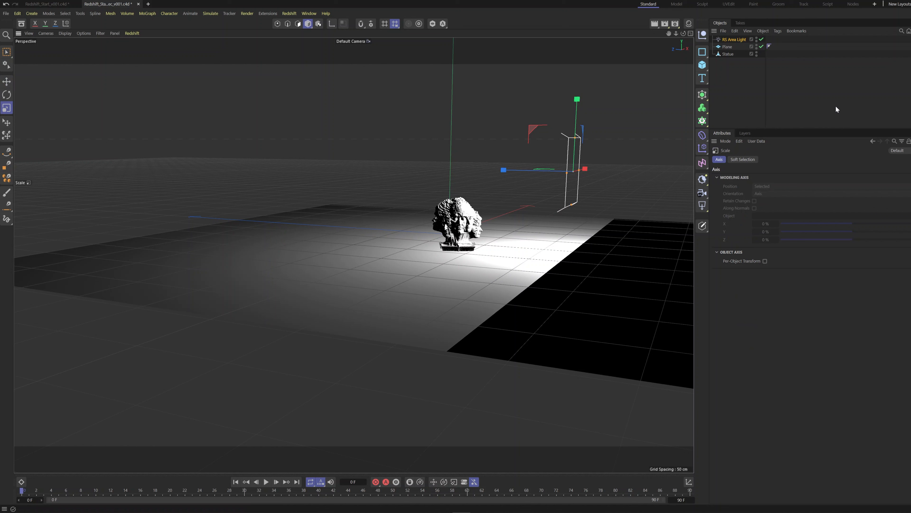
pyautogui.click(735, 40)
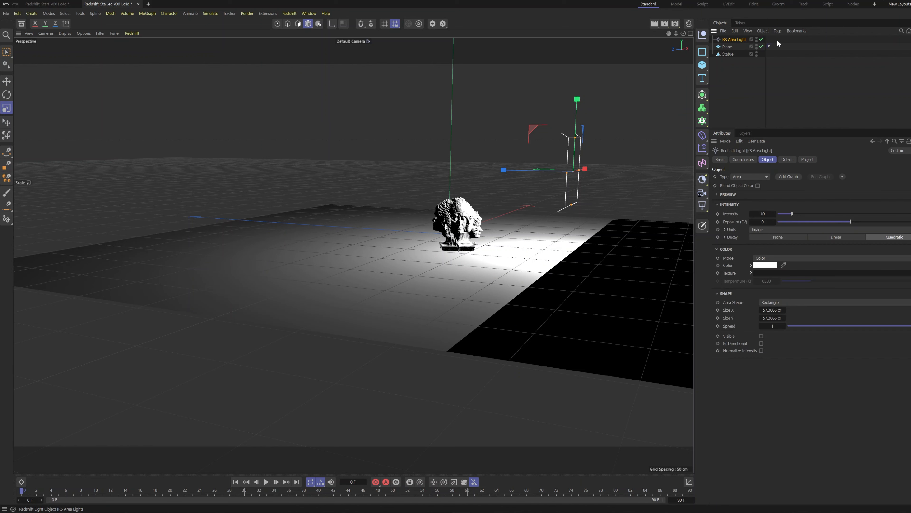
# Review the area light's detail settings and exclude the Statue object from the light's illumination
pyautogui.click(787, 160)
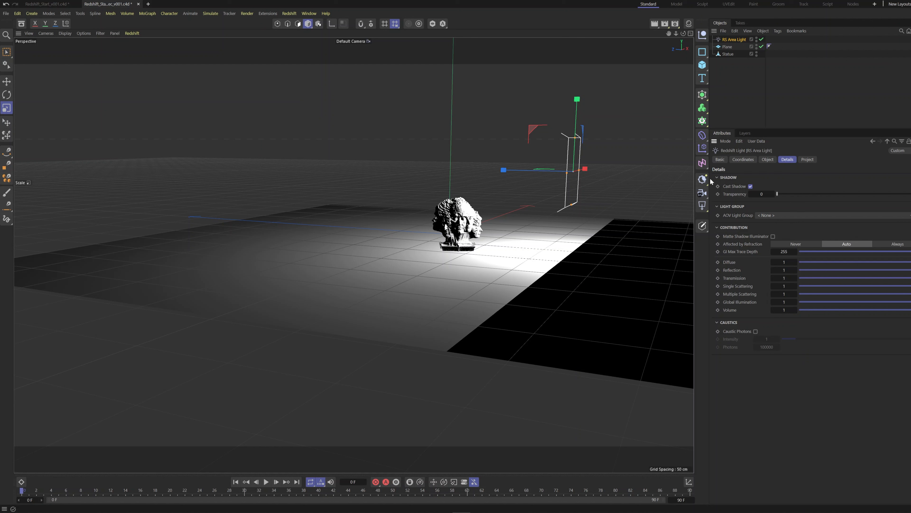
pyautogui.click(809, 160)
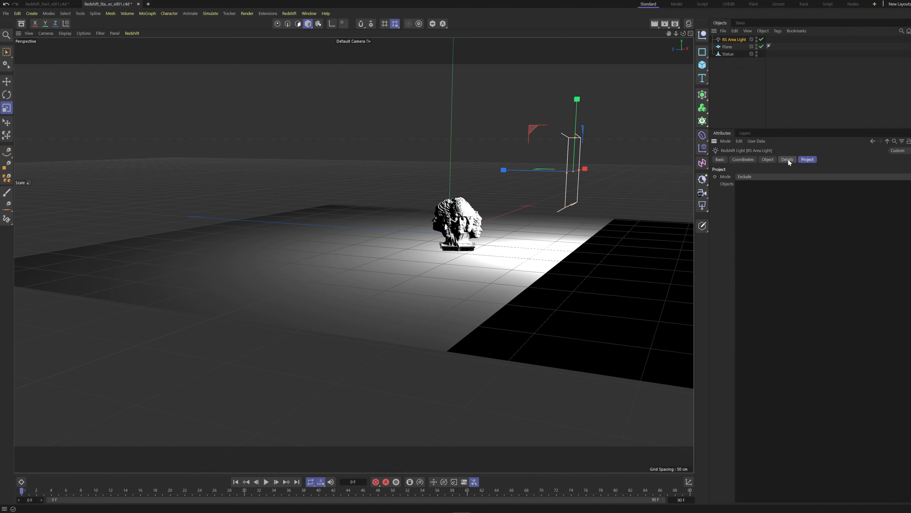
pyautogui.moveTo(728, 54); pyautogui.dragTo(764, 194)
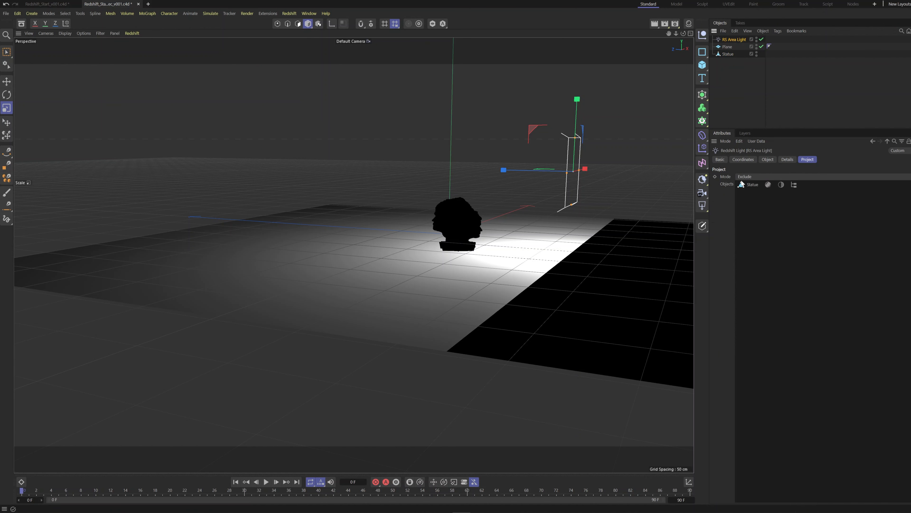
pyautogui.keyDown('alt'); pyautogui.moveTo(495, 212); pyautogui.dragTo(520, 216, button='right'); pyautogui.keyUp('alt')
pyautogui.keyDown('alt'); pyautogui.moveTo(521, 216); pyautogui.dragTo(402, 241, button='middle'); pyautogui.keyUp('alt')
pyautogui.click(758, 186)
pyautogui.hotkey('ctrl', 's')
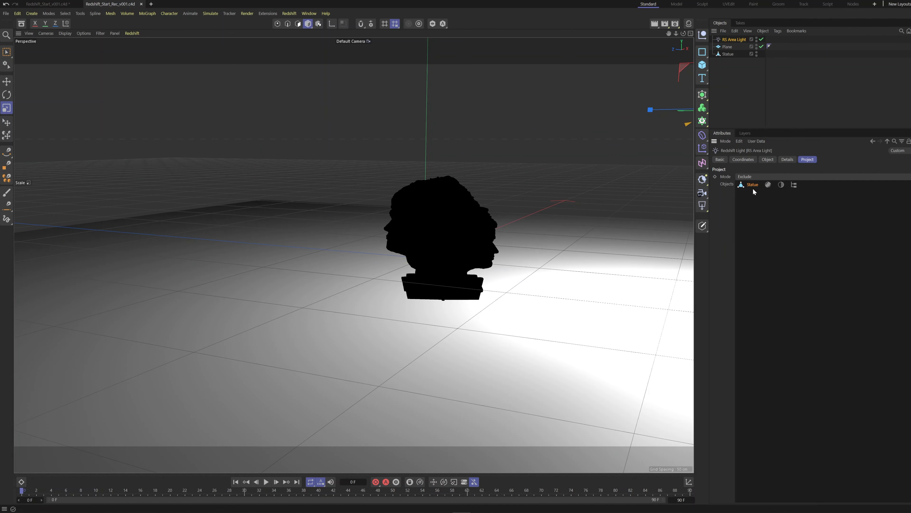
# Remove the Statue from the area light's exclusion list so the light illuminates it
pyautogui.press('Delete')
pyautogui.hotkey('ctrl', 'z')
pyautogui.press('Delete')
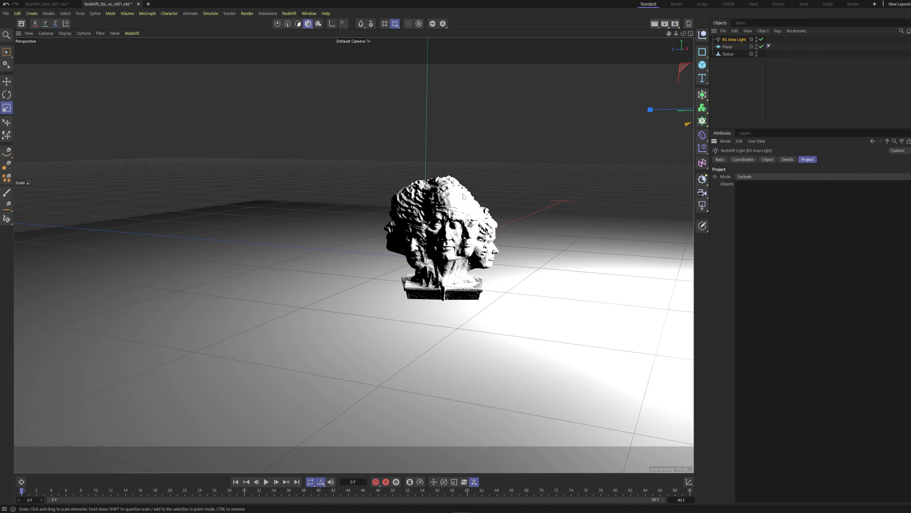
pyautogui.scroll(-5, 412, 188)
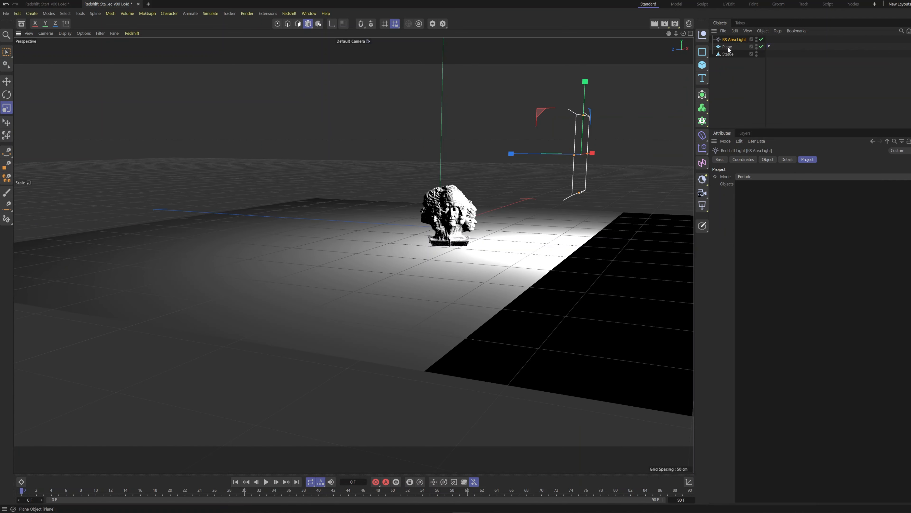
# Add a target tag and null to the area light and move the target null onto the statue
pyautogui.click(769, 160)
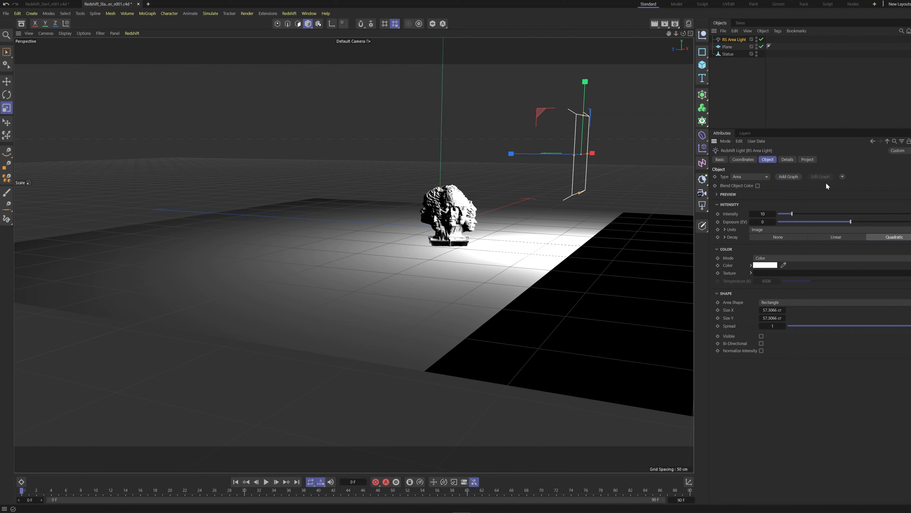
pyautogui.click(842, 177)
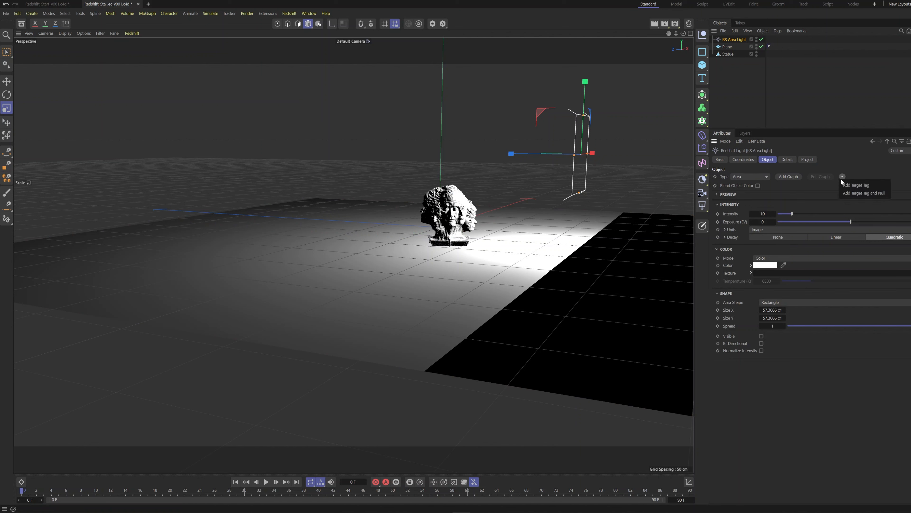
pyautogui.click(854, 193)
pyautogui.press('e')
pyautogui.moveTo(455, 117); pyautogui.dragTo(472, 217)
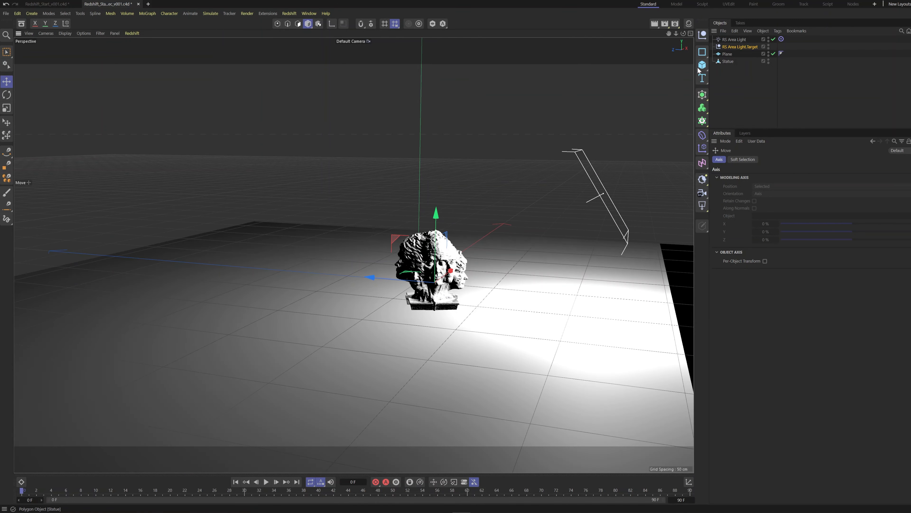
pyautogui.keyDown('alt'); pyautogui.moveTo(473, 216); pyautogui.dragTo(360, 239); pyautogui.keyUp('alt')
pyautogui.keyDown('alt'); pyautogui.moveTo(361, 239); pyautogui.dragTo(408, 192, button='right'); pyautogui.keyUp('alt')
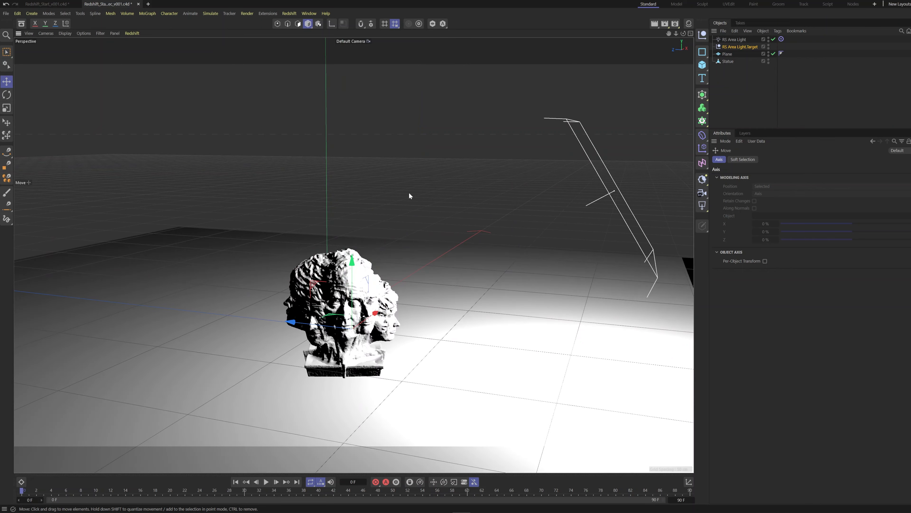
pyautogui.click(733, 40)
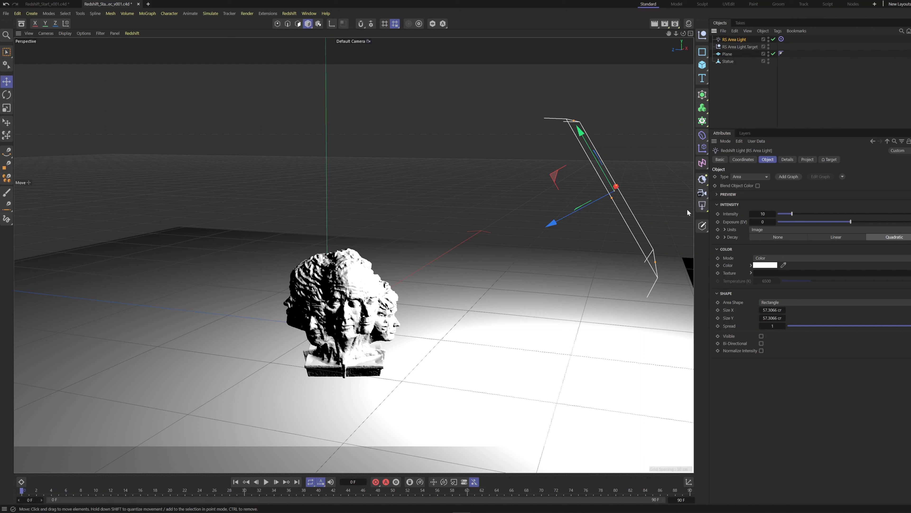
pyautogui.click(728, 54)
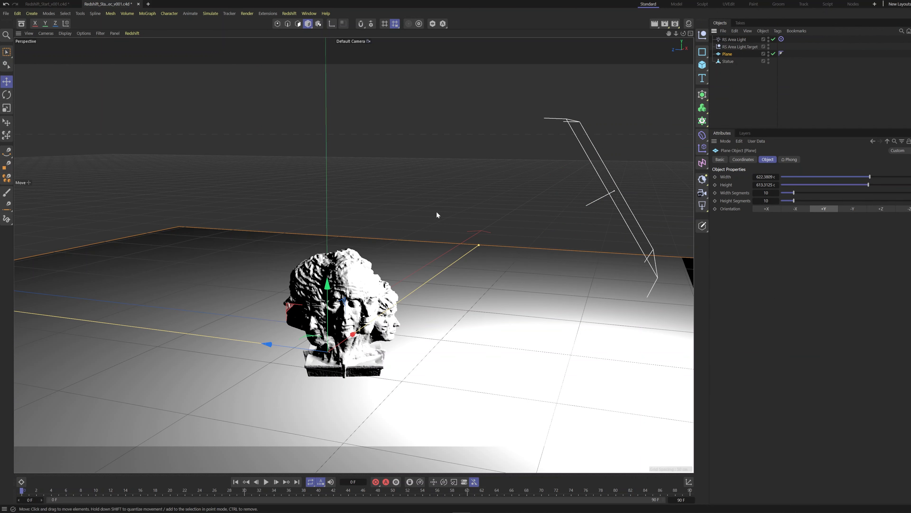
pyautogui.scroll(-3, 397, 242)
pyautogui.scroll(2, 405, 239)
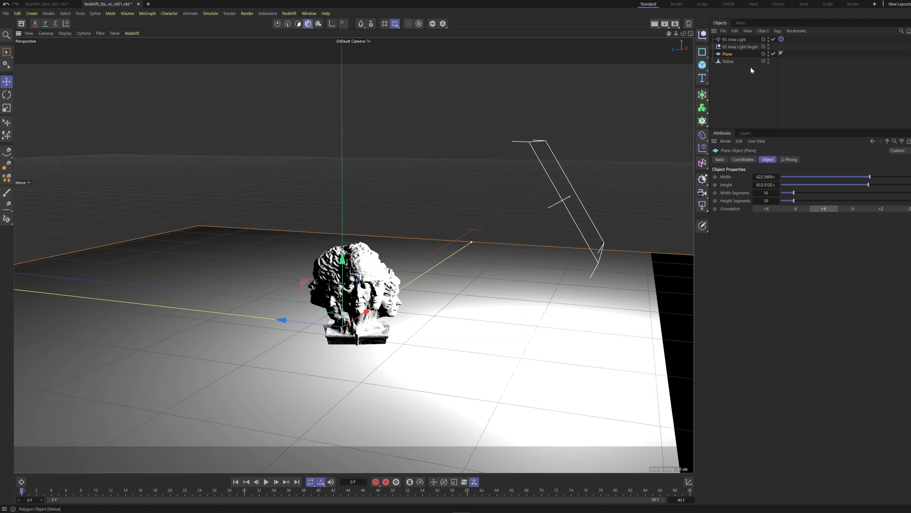
pyautogui.click(748, 72)
pyautogui.click(734, 56)
# Try adding a regular camera object to the scene and undo it
pyautogui.click(703, 193)
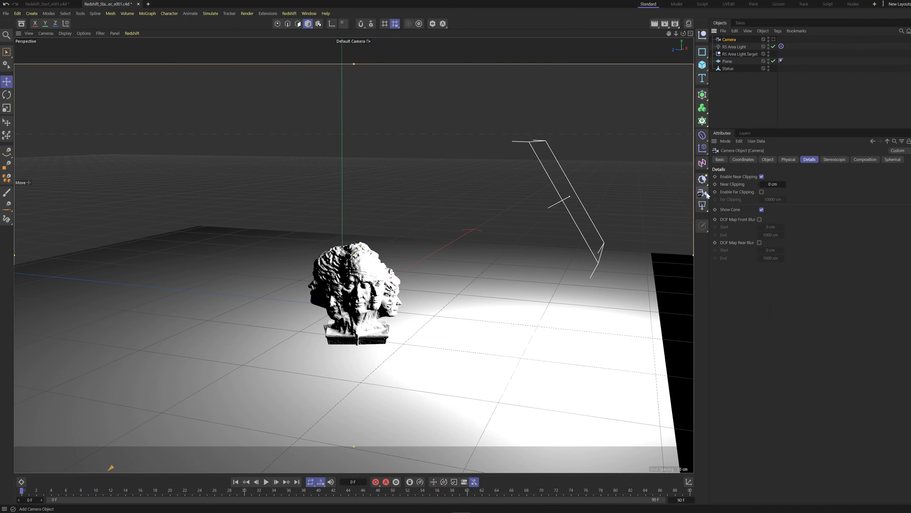
pyautogui.hotkey('ctrl', 'z')
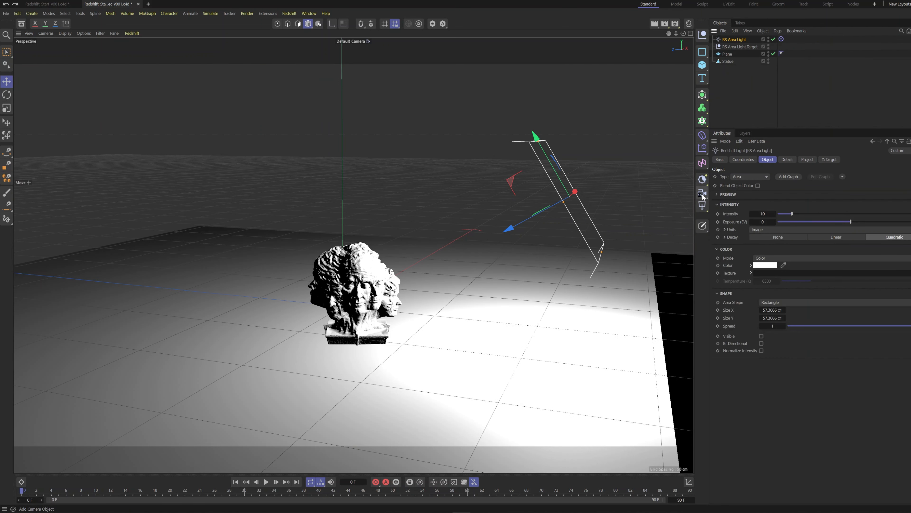
pyautogui.click(702, 194)
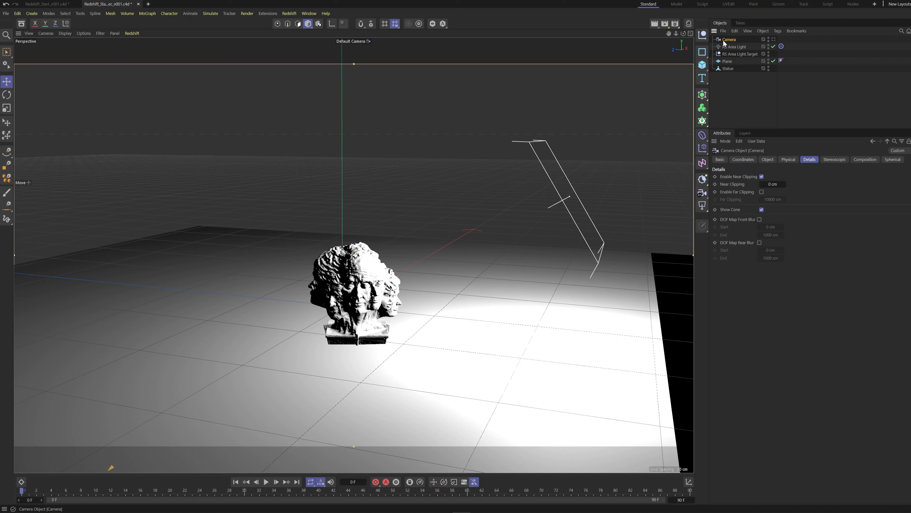
pyautogui.hotkey('ctrl', 'z')
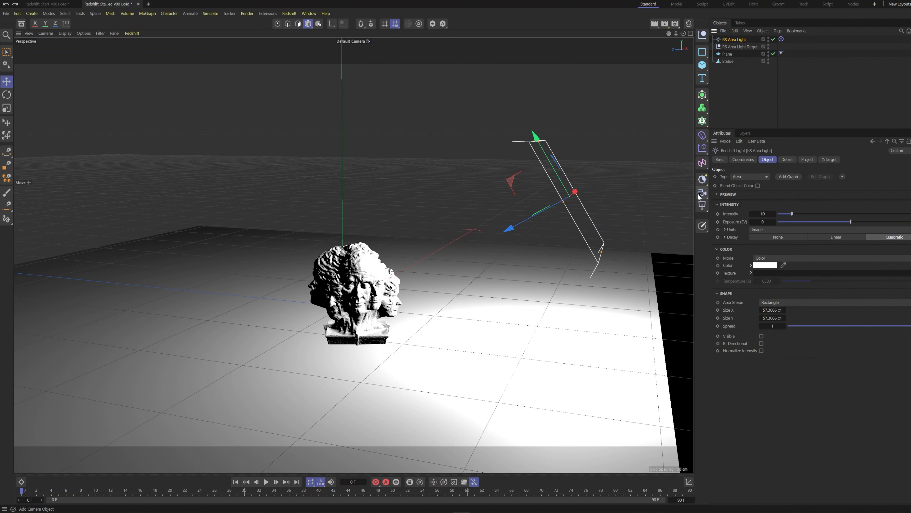
# Add a Redshift Standard camera to the scene
pyautogui.click(291, 15)
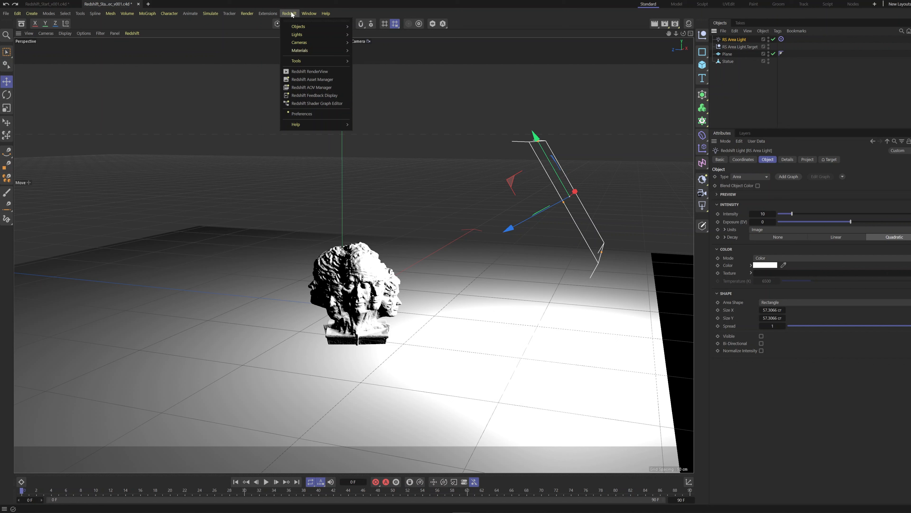
pyautogui.moveTo(327, 42)
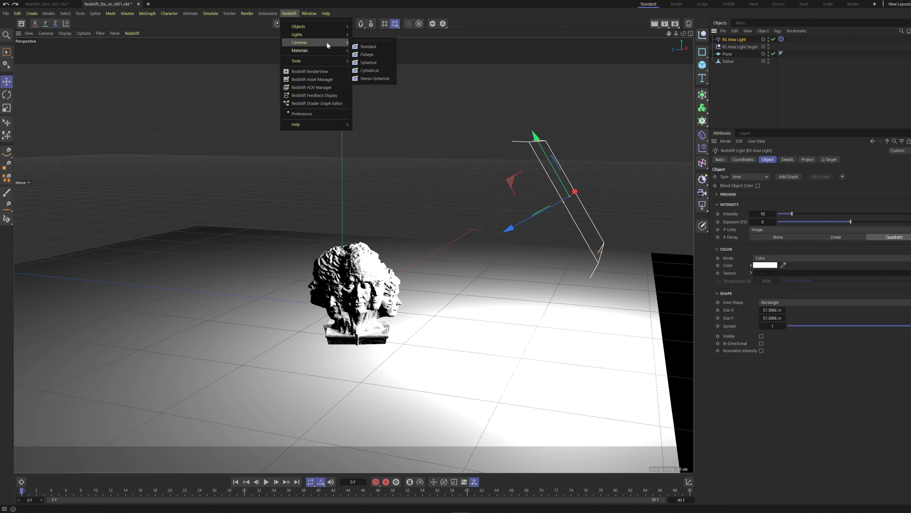
pyautogui.click(366, 48)
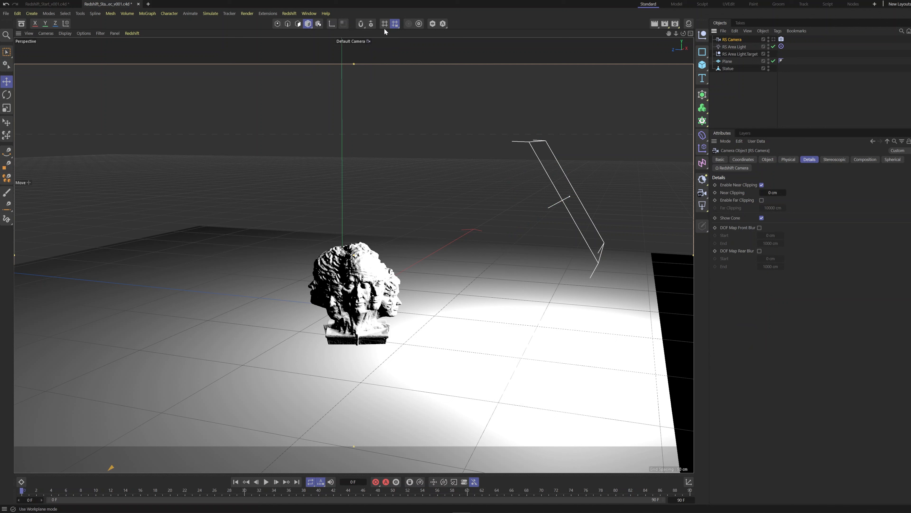
# Examine the Redshift Camera tag's bokeh, distortion, color controls, bloom, streak and exposure settings
pyautogui.click(781, 39)
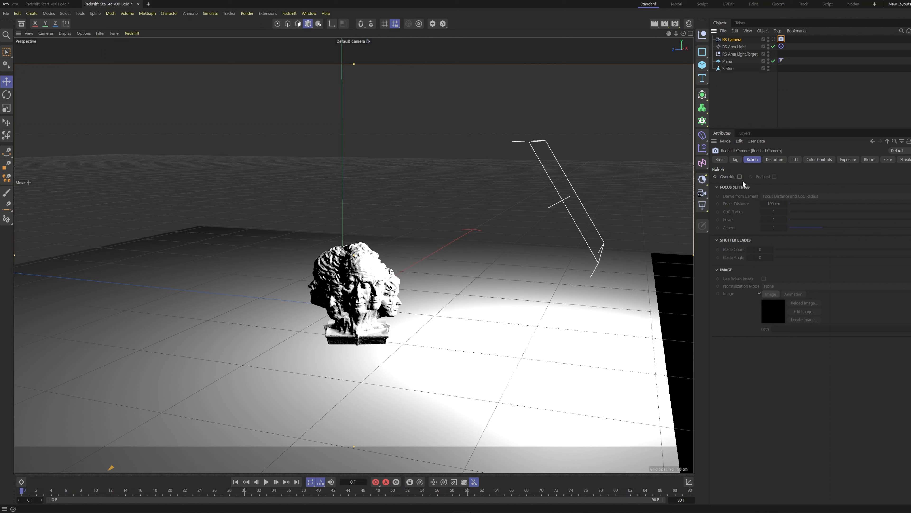
pyautogui.click(780, 159)
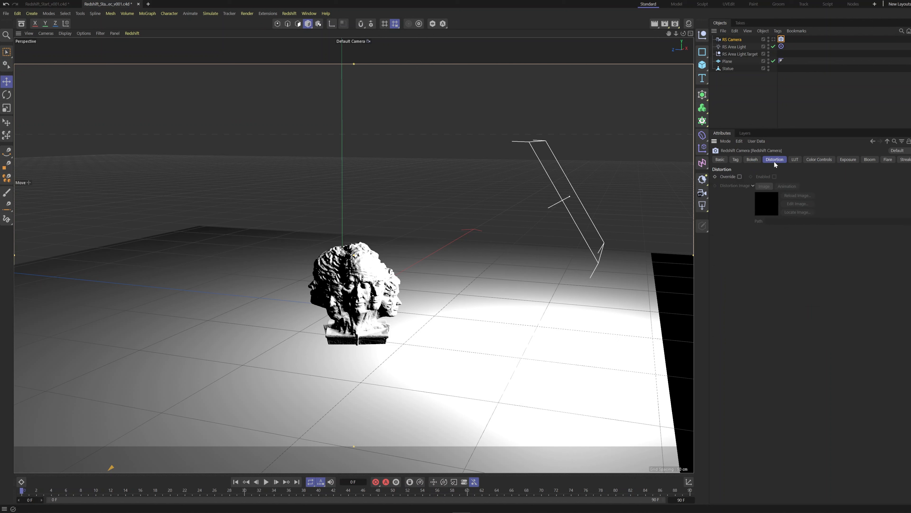
pyautogui.click(816, 161)
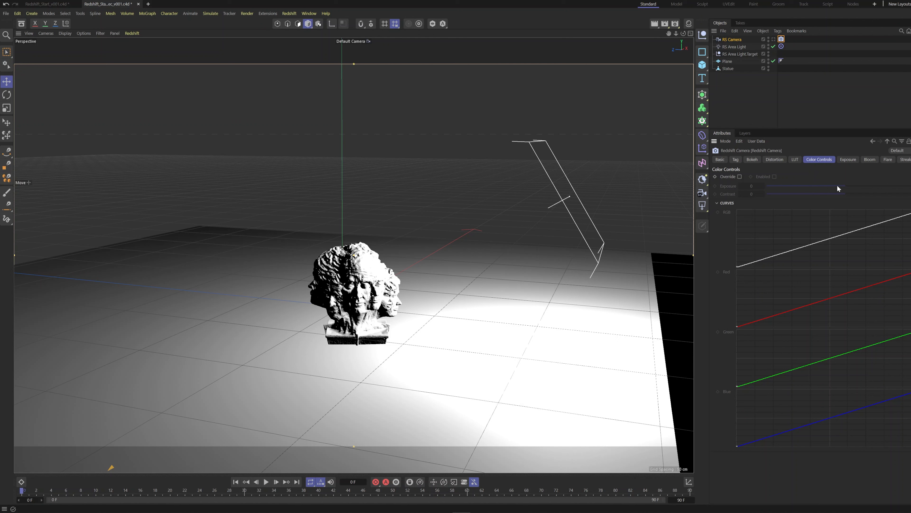
pyautogui.click(870, 159)
pyautogui.click(903, 159)
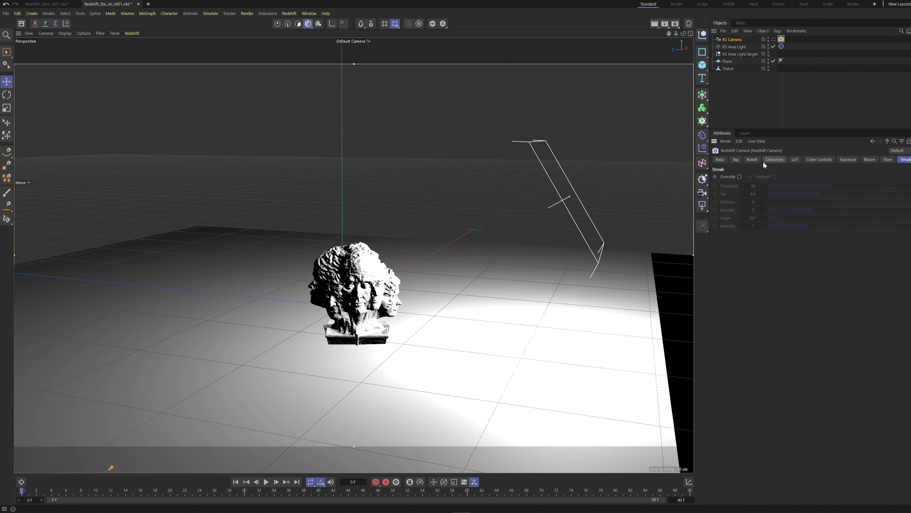
pyautogui.click(868, 160)
pyautogui.click(851, 159)
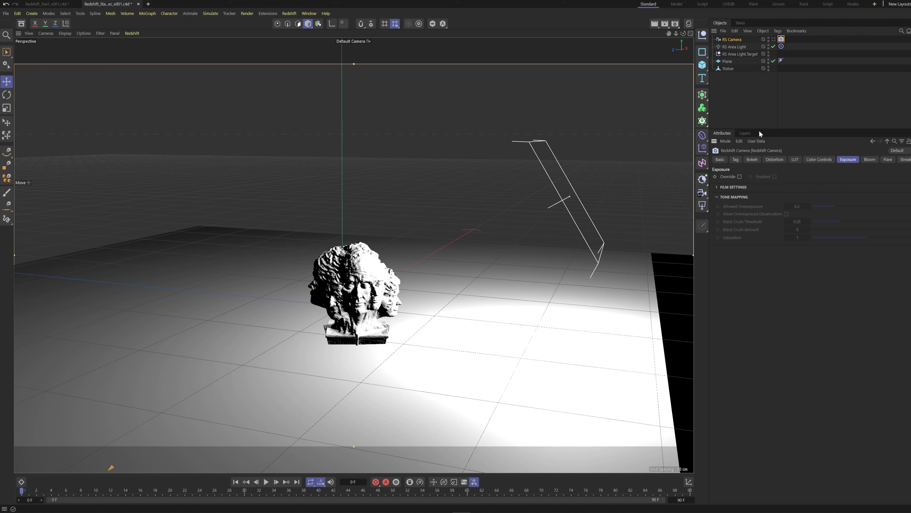
# Locate the Redshift Camera tag among the camera tags available for the RS Camera
pyautogui.click(778, 31)
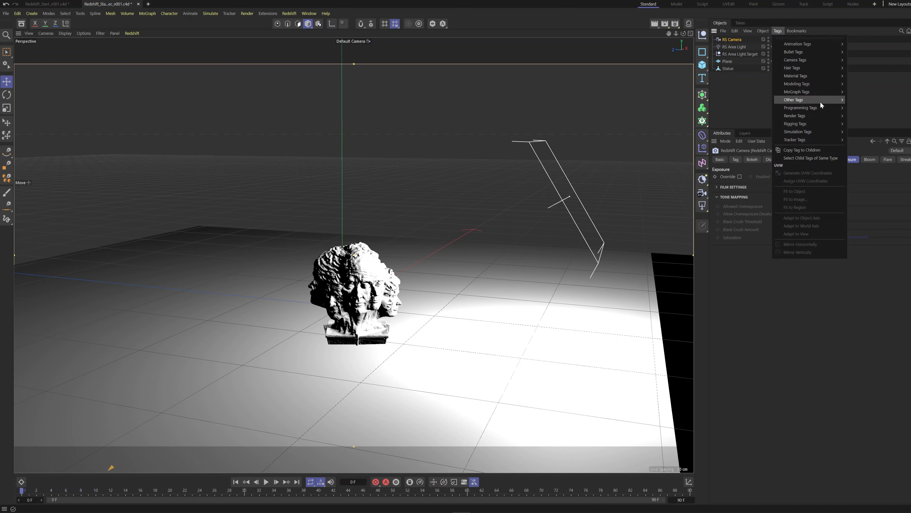
pyautogui.moveTo(813, 60)
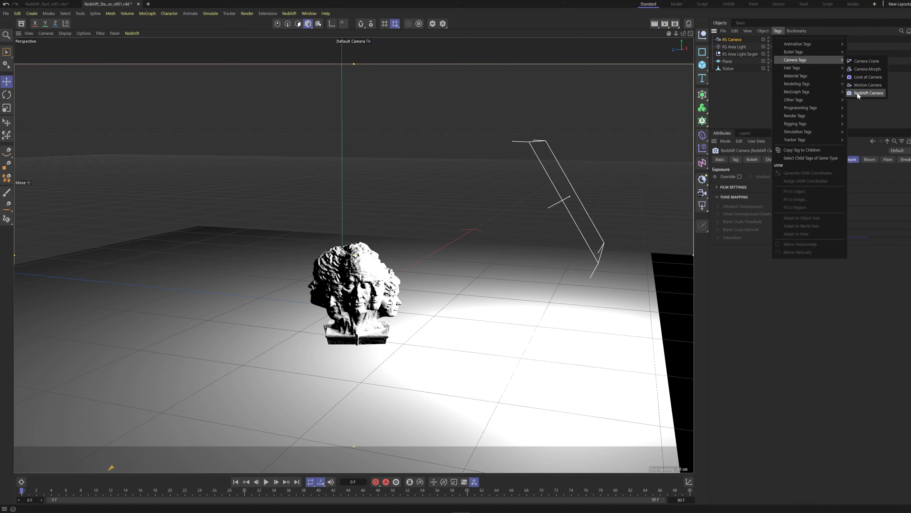
pyautogui.click(868, 93)
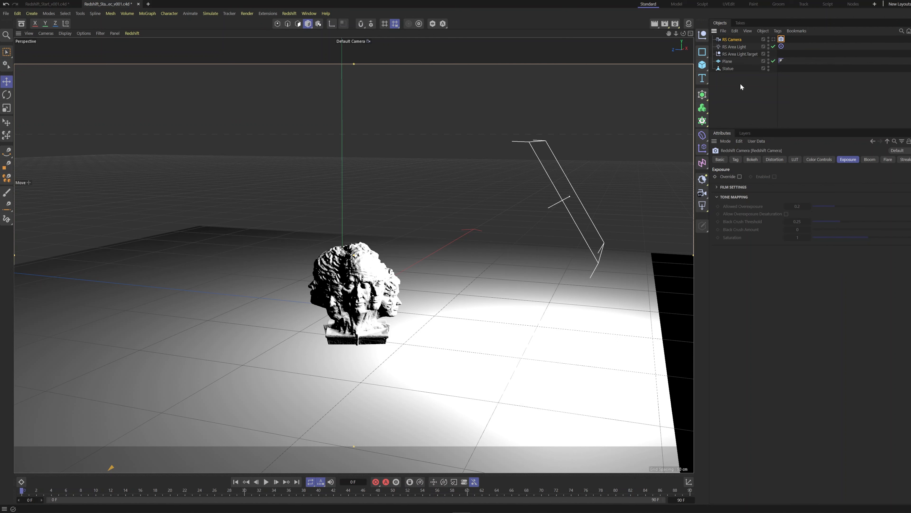
# Add a Redshift Object render tag to the Plane and show its matte and exclusion settings
pyautogui.click(728, 61)
pyautogui.click(777, 30)
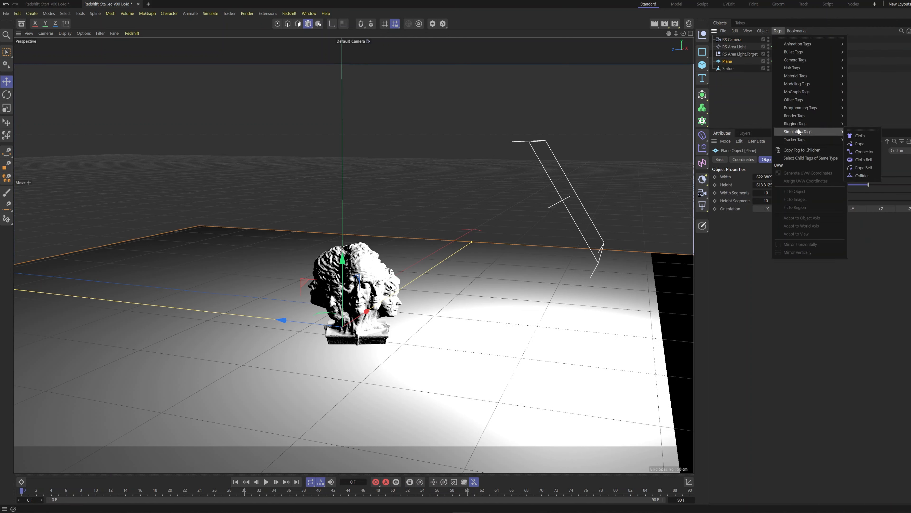
pyautogui.moveTo(797, 117)
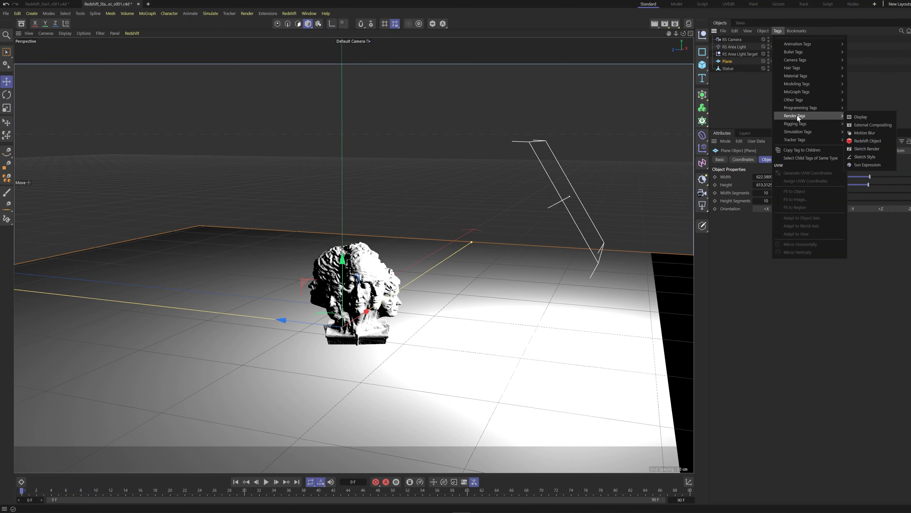
pyautogui.click(867, 140)
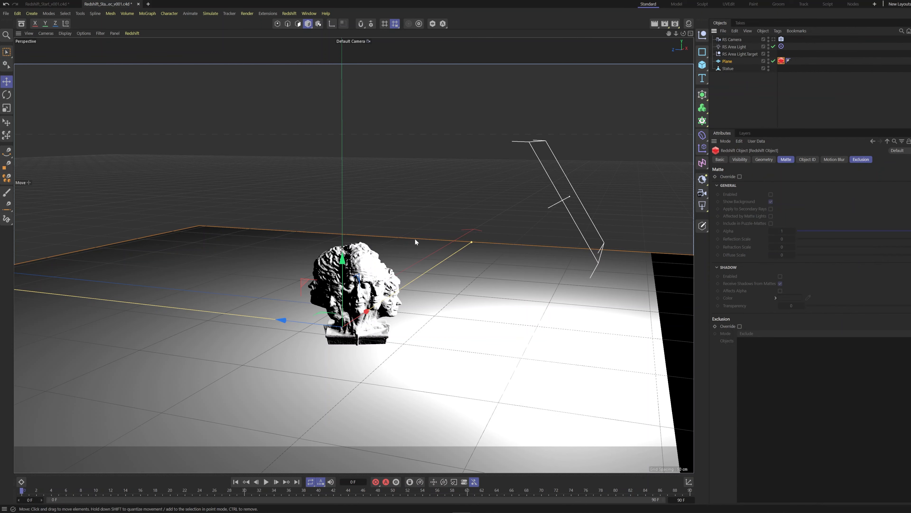
# Frame the statue and start the Redshift IPR rendering in the perspective viewport
pyautogui.scroll(3, 428, 214)
pyautogui.scroll(-3, 428, 218)
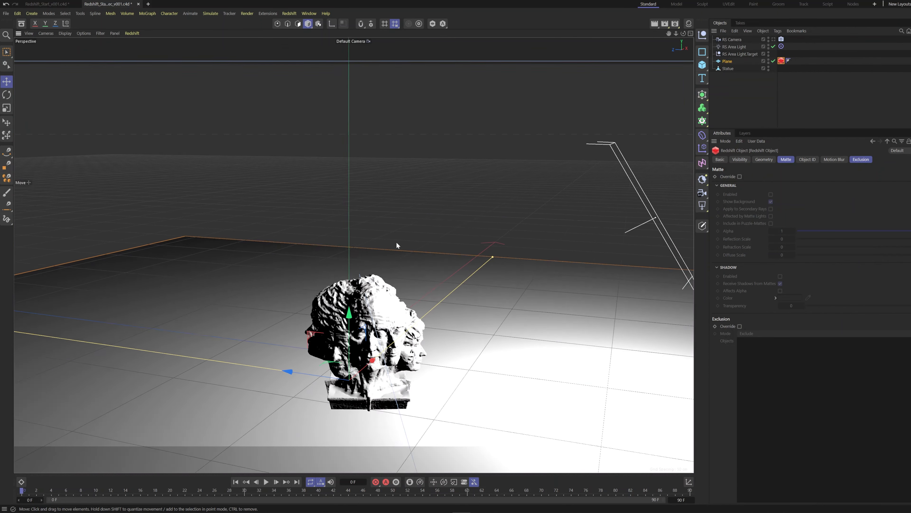
pyautogui.keyDown('alt'); pyautogui.moveTo(396, 242); pyautogui.dragTo(113, 44); pyautogui.keyUp('alt')
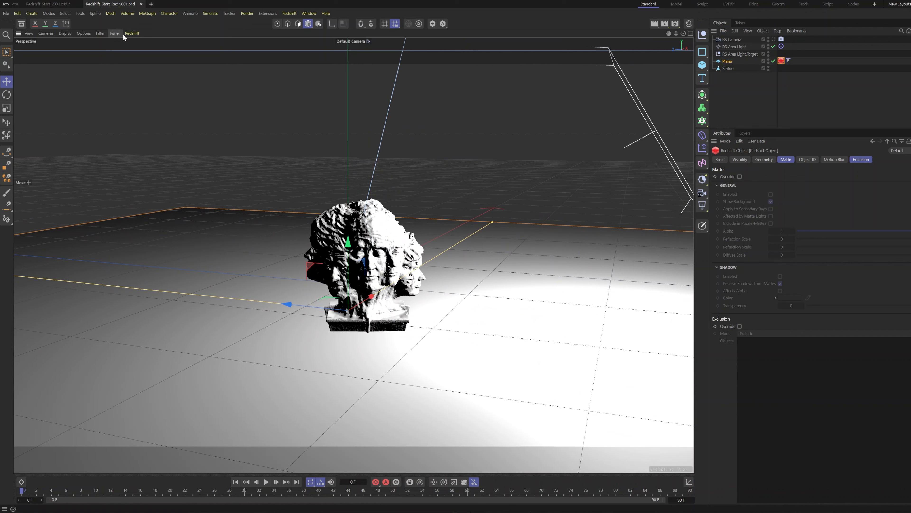
pyautogui.click(130, 33)
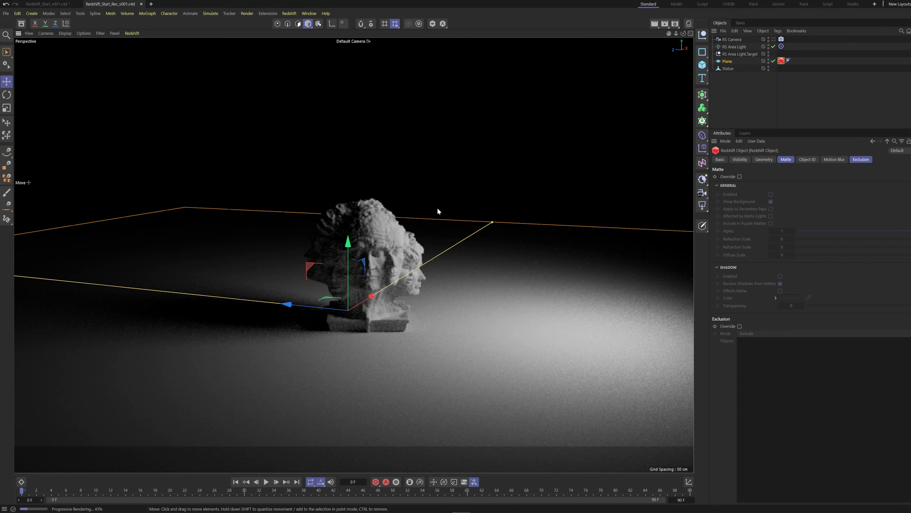
pyautogui.press('0')
pyautogui.rightClick(404, 225)
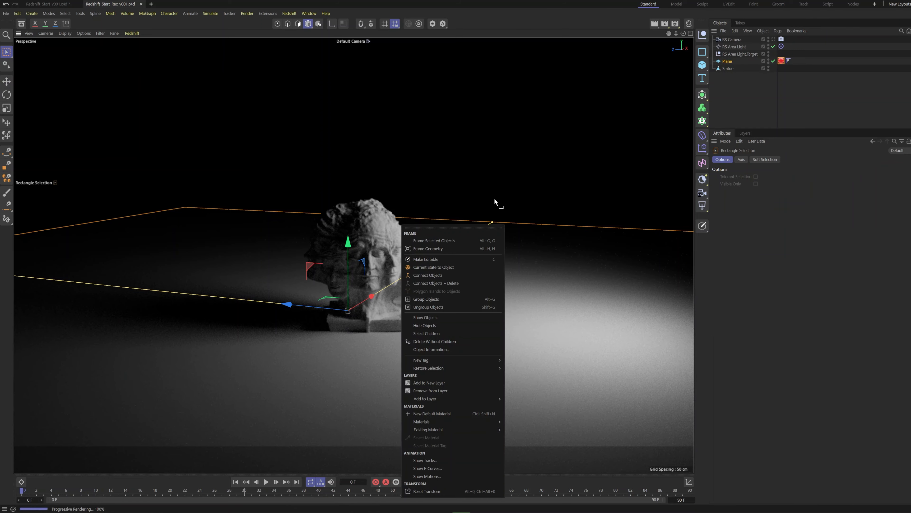
# Turn the RS Area Light off and back on to compare the statue's lighting in the live render
pyautogui.click(727, 107)
pyautogui.click(741, 97)
pyautogui.scroll(-2, 370, 247)
pyautogui.scroll(3, 377, 253)
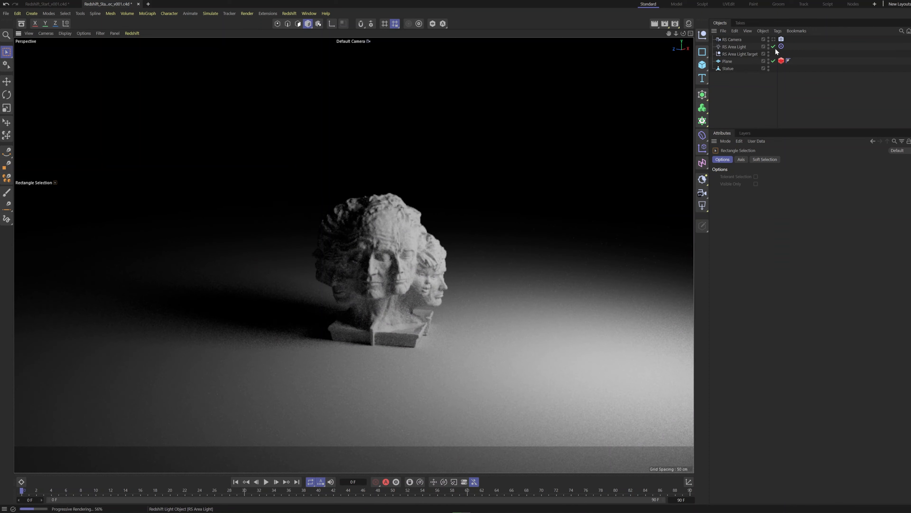
pyautogui.click(773, 47)
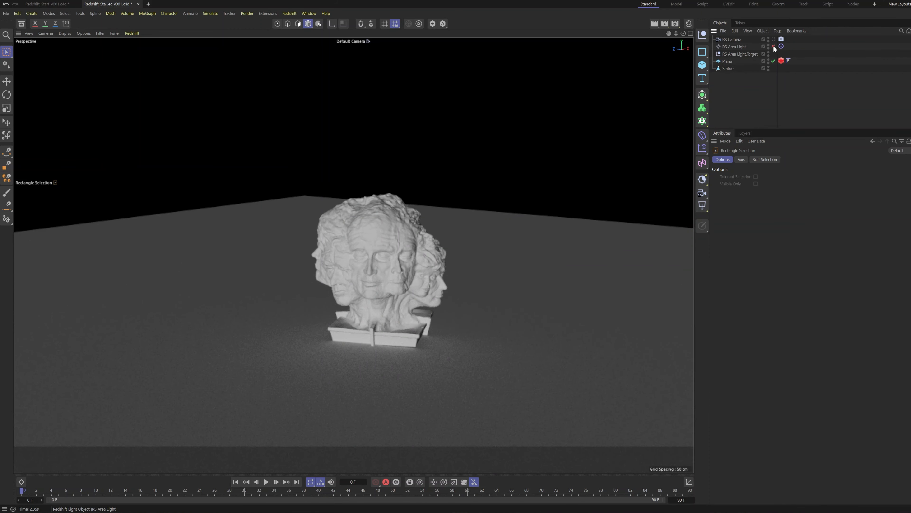
pyautogui.click(774, 47)
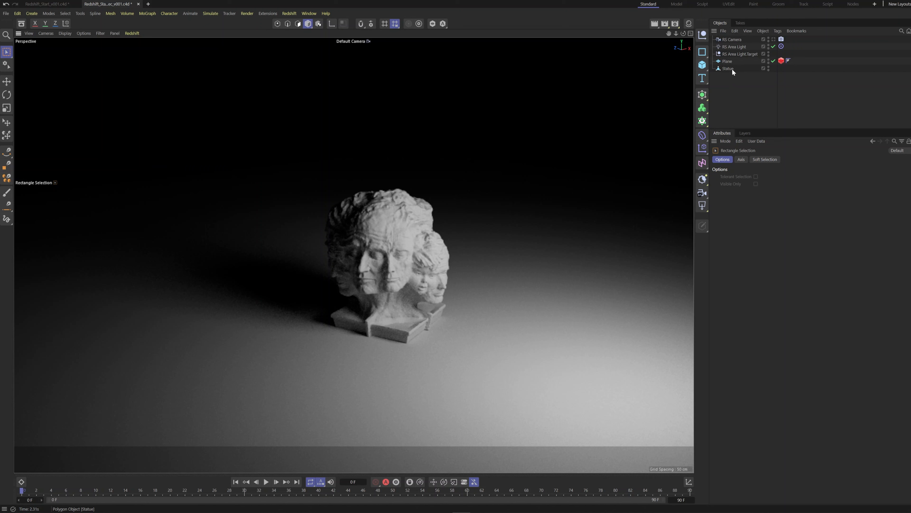
# Move the Redshift Object tag from the Plane to the Statue and enable its visibility override
pyautogui.click(781, 61)
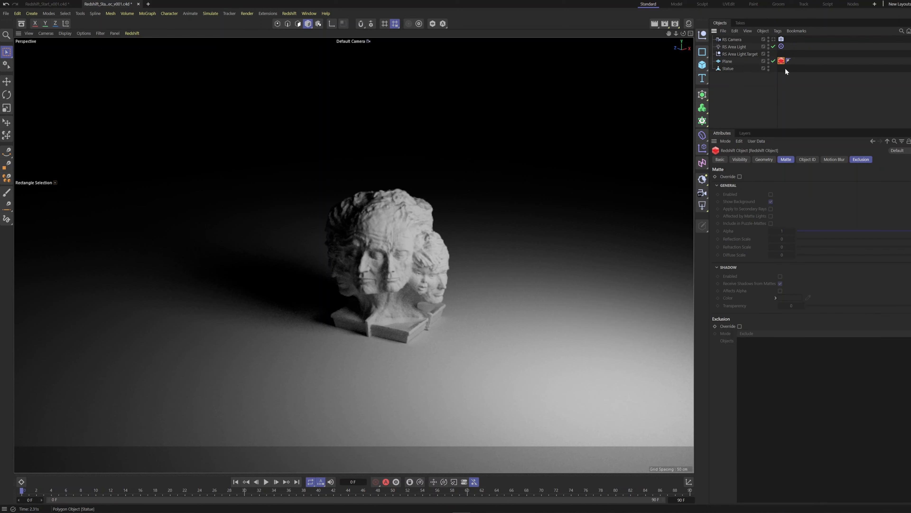
pyautogui.click(768, 159)
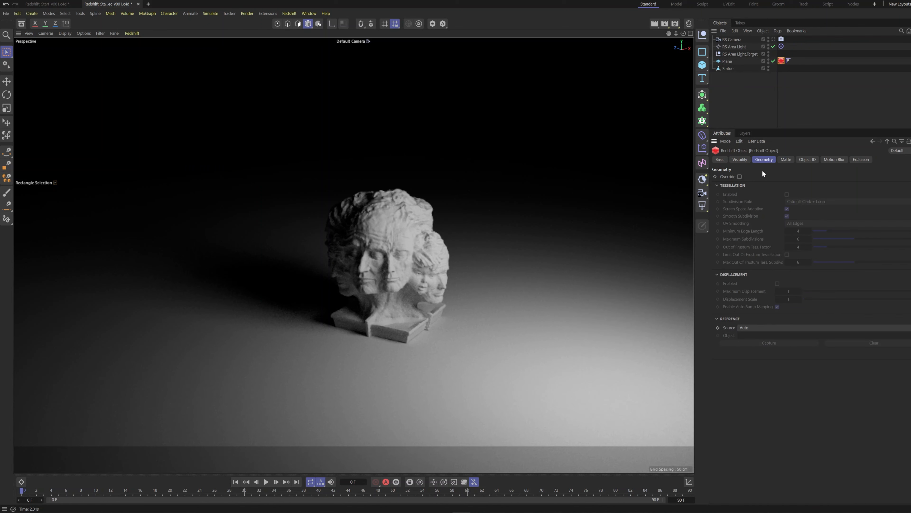
pyautogui.click(743, 159)
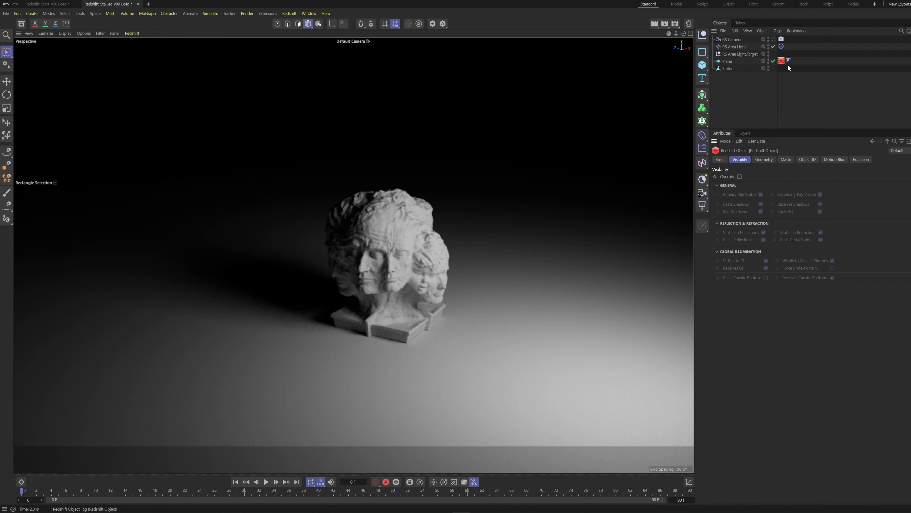
pyautogui.moveTo(786, 75); pyautogui.dragTo(784, 69)
pyautogui.click(739, 176)
# Switch the statue's primary ray visibility off and on again, followed by its shadow casting
pyautogui.click(761, 194)
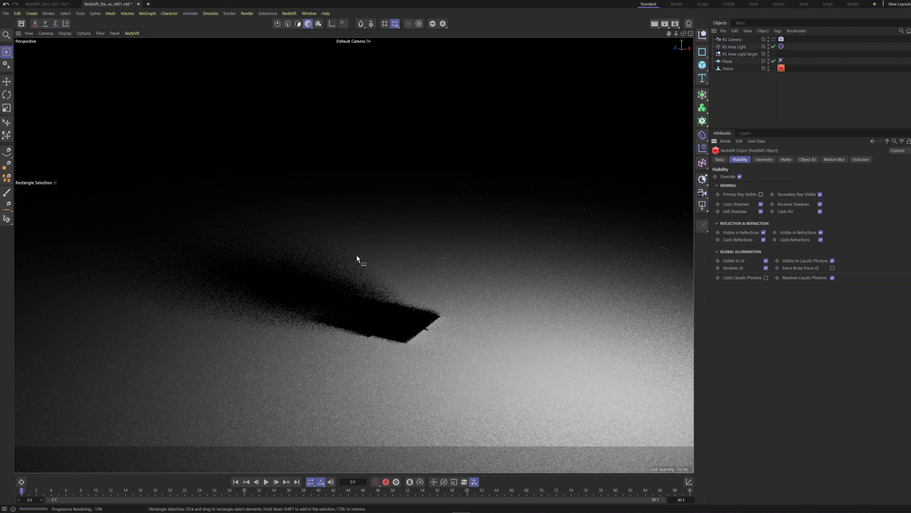
pyautogui.click(761, 194)
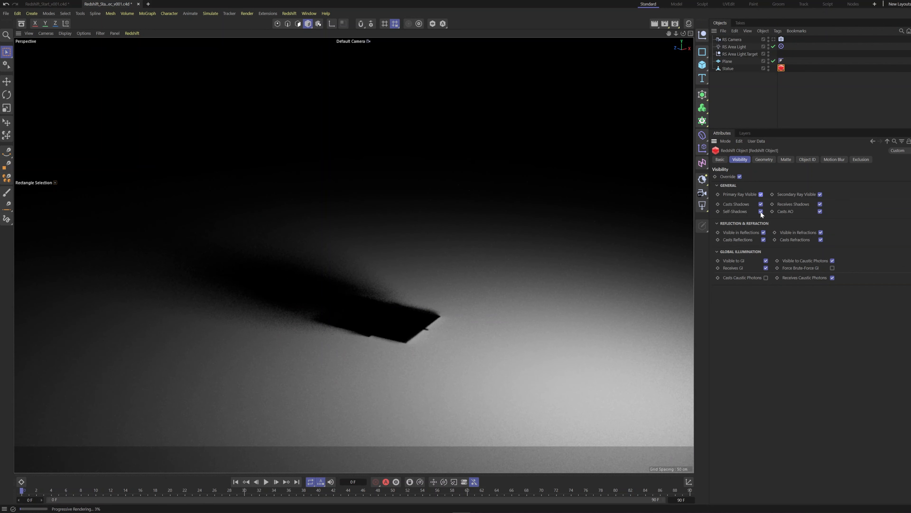
pyautogui.click(760, 204)
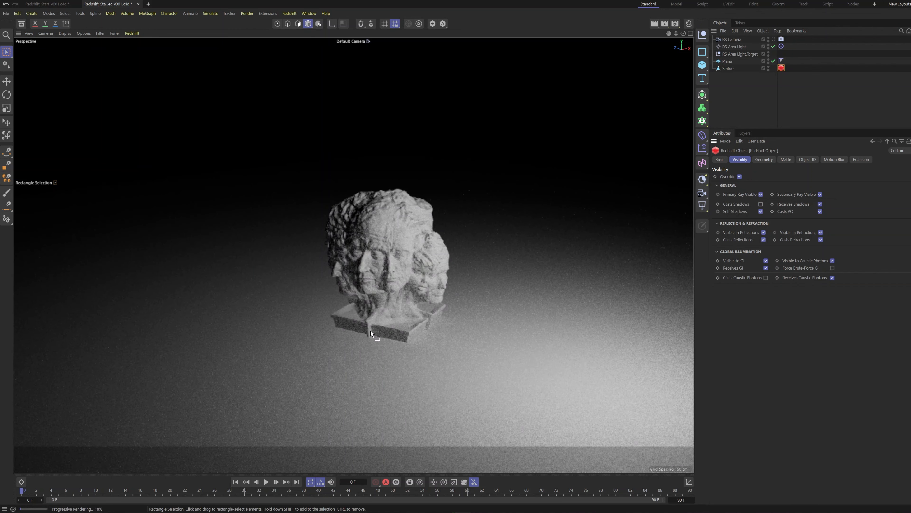
pyautogui.click(761, 204)
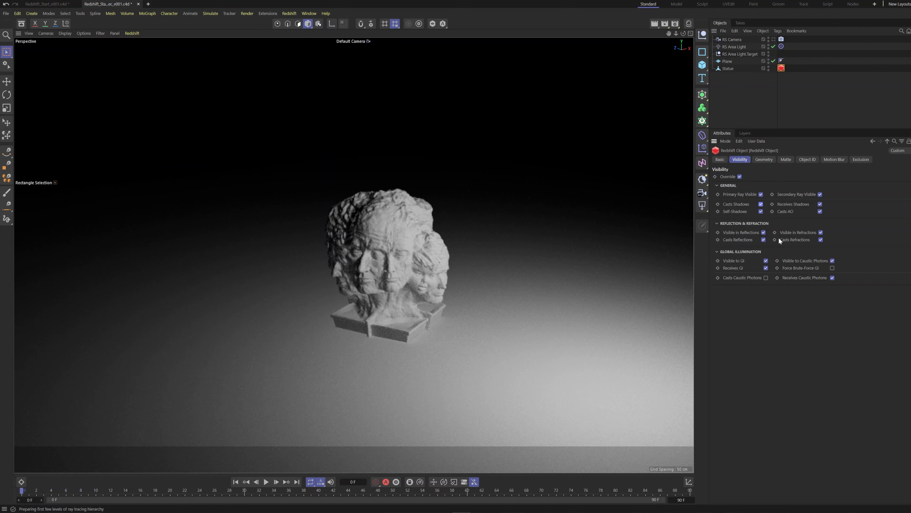
# Review the Redshift Object tag's geometry, object ID, motion blur and exclusion settings
pyautogui.click(771, 159)
pyautogui.click(807, 160)
pyautogui.click(835, 160)
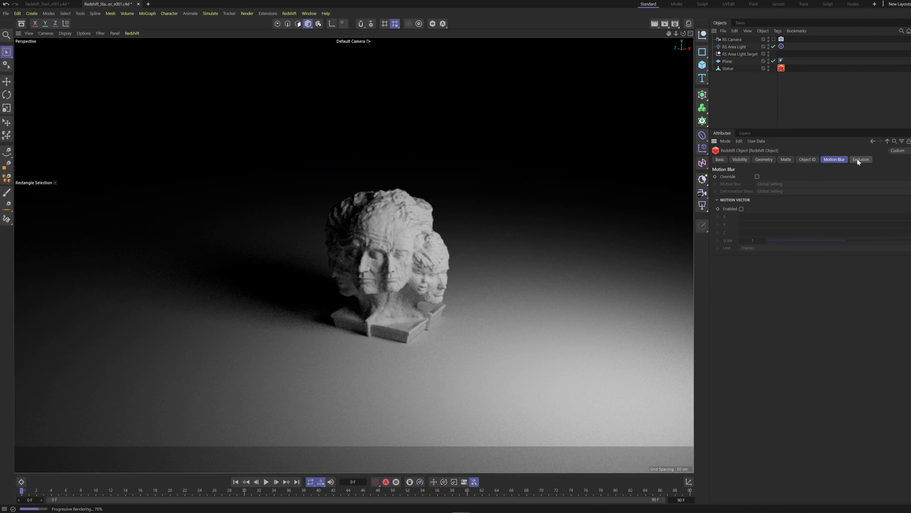
pyautogui.click(860, 159)
pyautogui.click(766, 160)
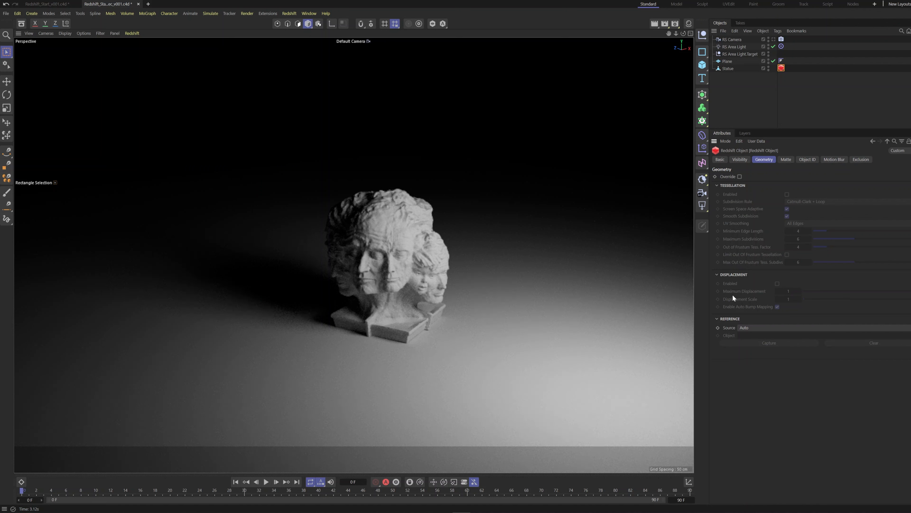
# Reselect the Statue's Redshift Object tag and save the project
pyautogui.click(734, 79)
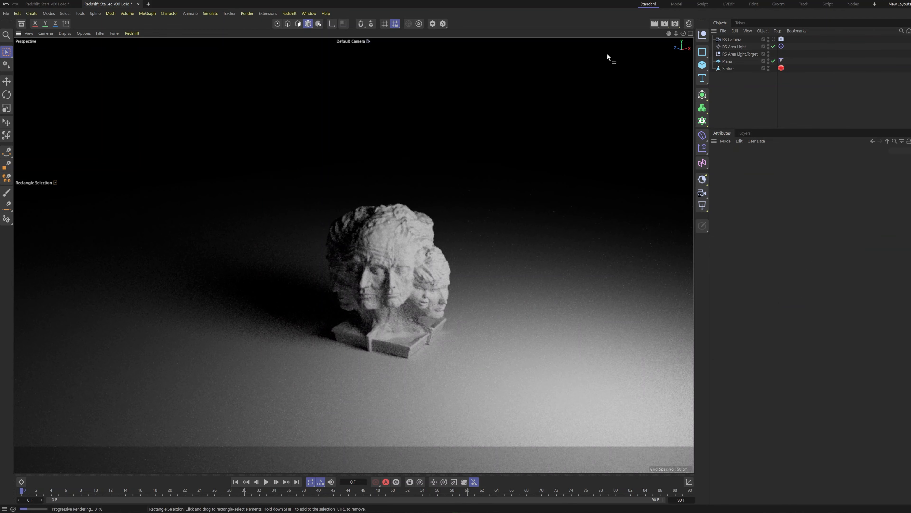
pyautogui.click(781, 68)
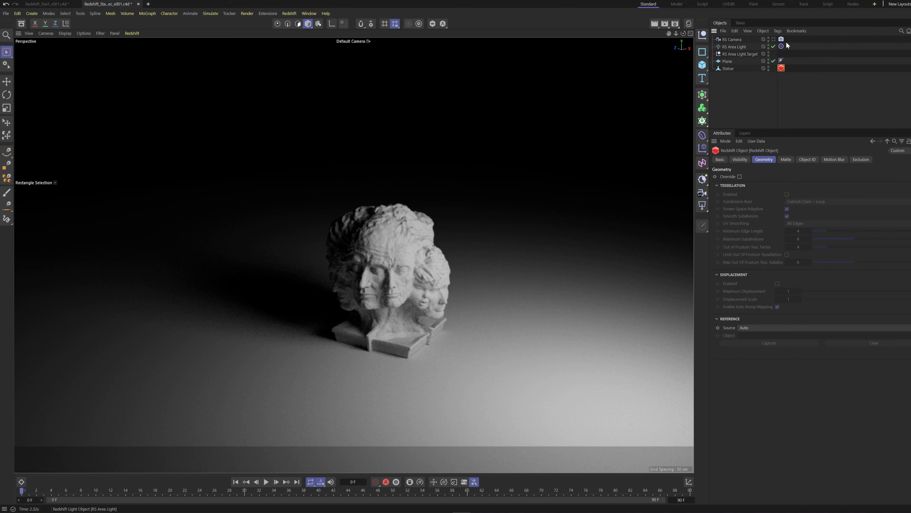
pyautogui.hotkey('ctrl', 's')
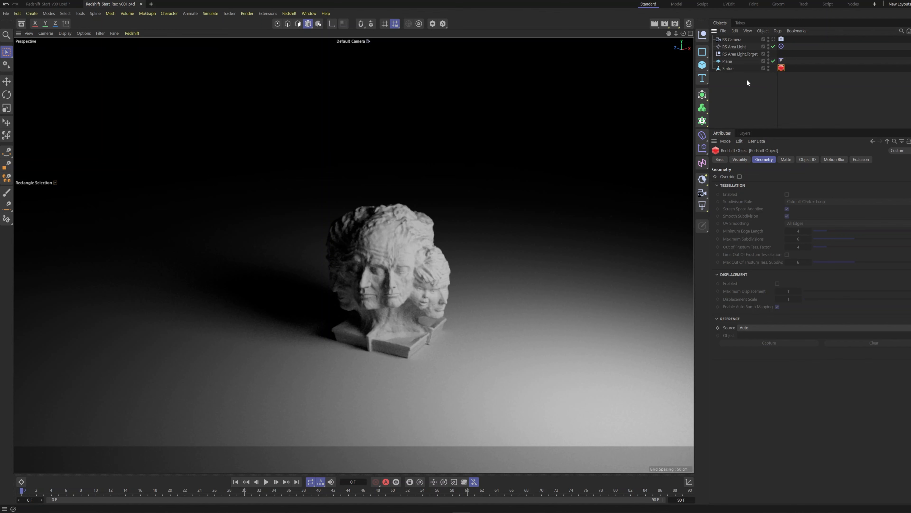
# Create a default Redshift material, simplify its diffuse color picker, and assign the material to the Statue
pyautogui.click(688, 24)
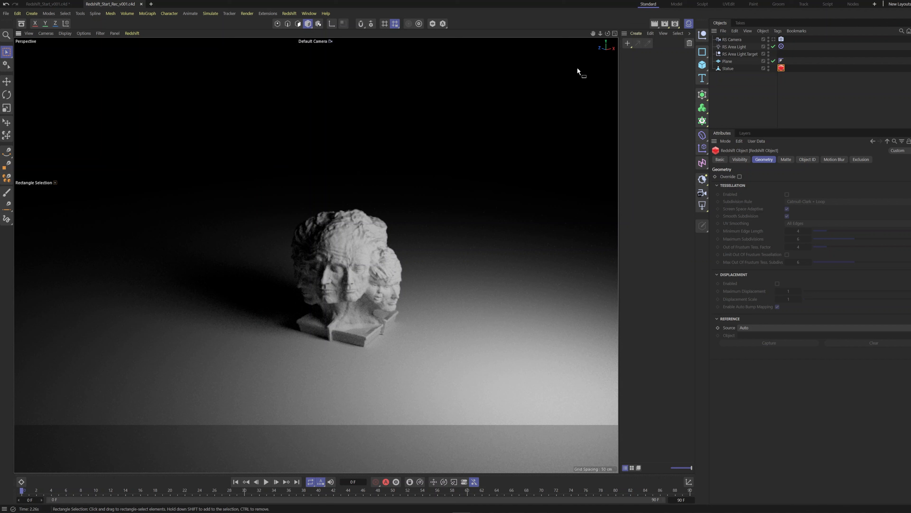
pyautogui.doubleClick(637, 70)
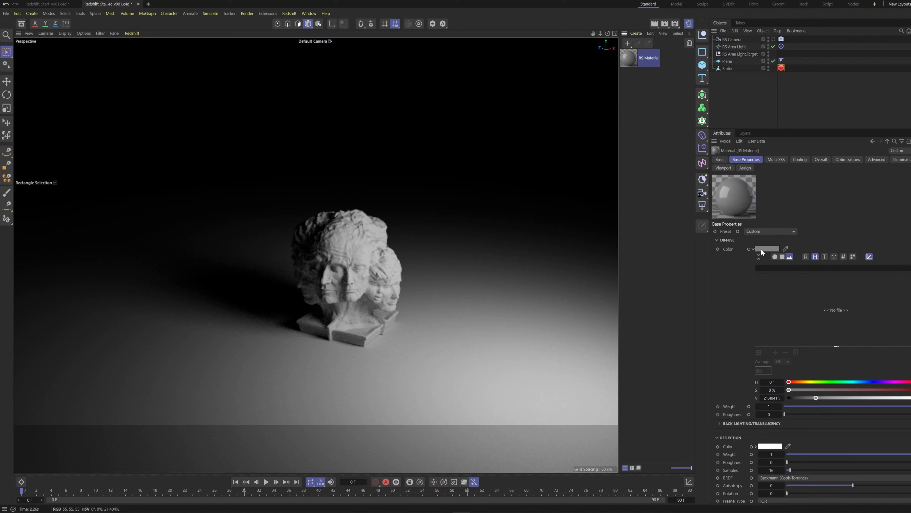
pyautogui.click(759, 257)
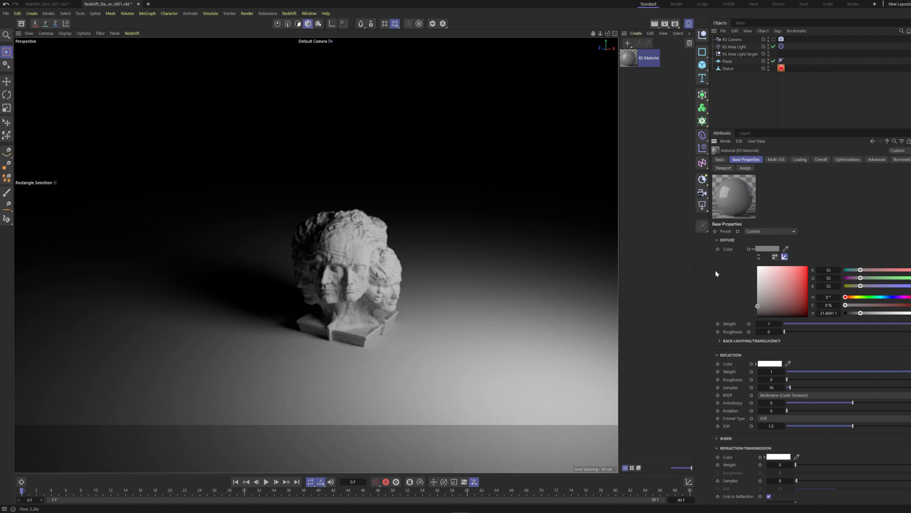
pyautogui.moveTo(730, 129); pyautogui.dragTo(731, 88)
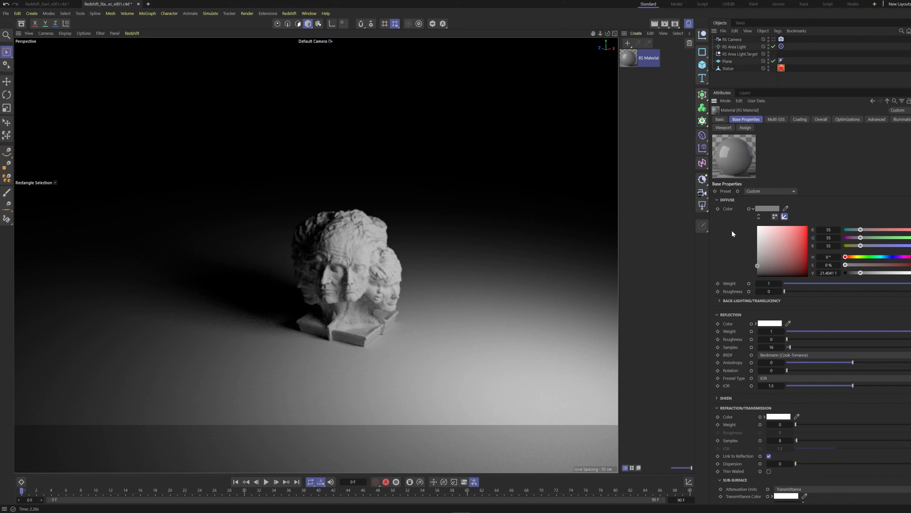
pyautogui.moveTo(630, 68); pyautogui.dragTo(728, 71)
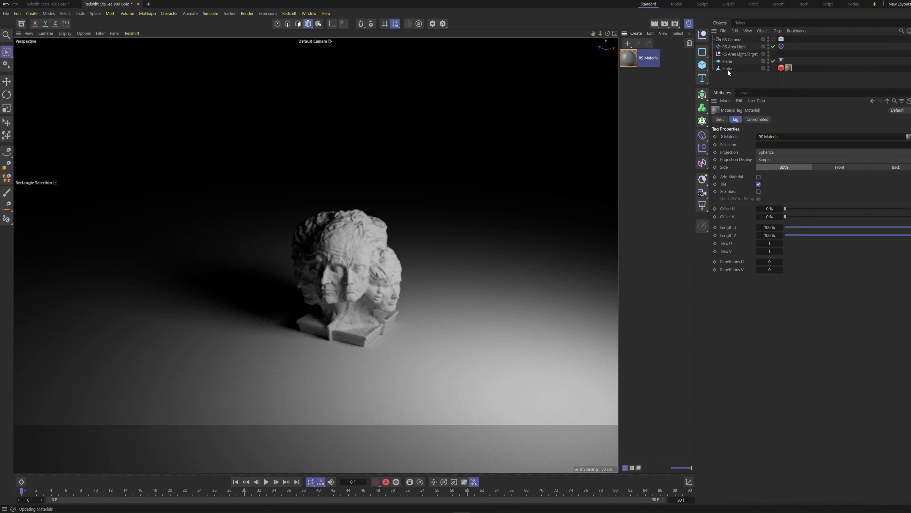
# Try a saturated red diffuse color on the statue's material and undo the change
pyautogui.doubleClick(788, 68)
pyautogui.moveTo(796, 261); pyautogui.dragTo(807, 238)
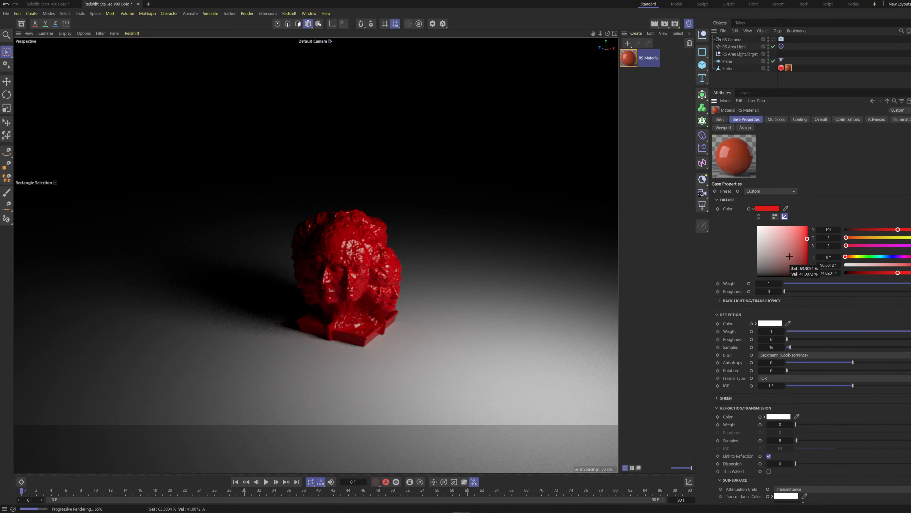
pyautogui.hotkey('ctrl', 'z')
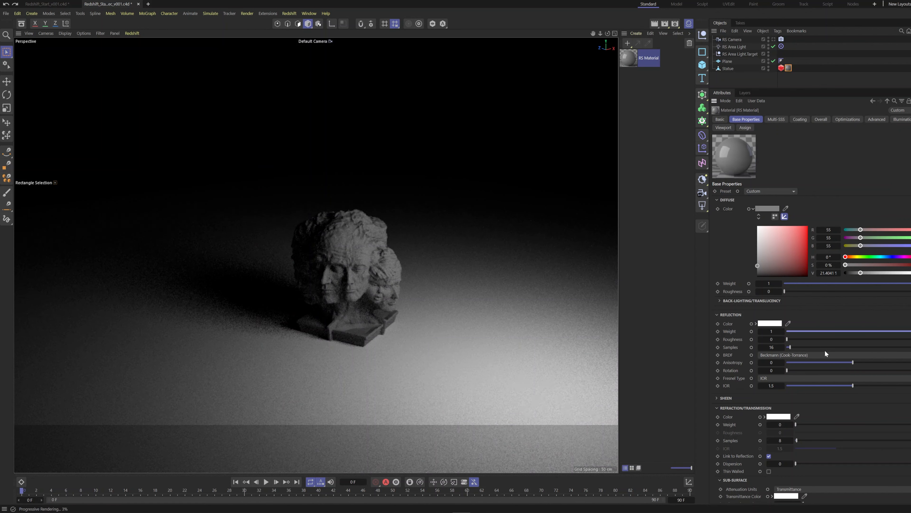
# Examine the RS Material's base, Multi-SSS, optimization and advanced properties
pyautogui.scroll(-2, 829, 359)
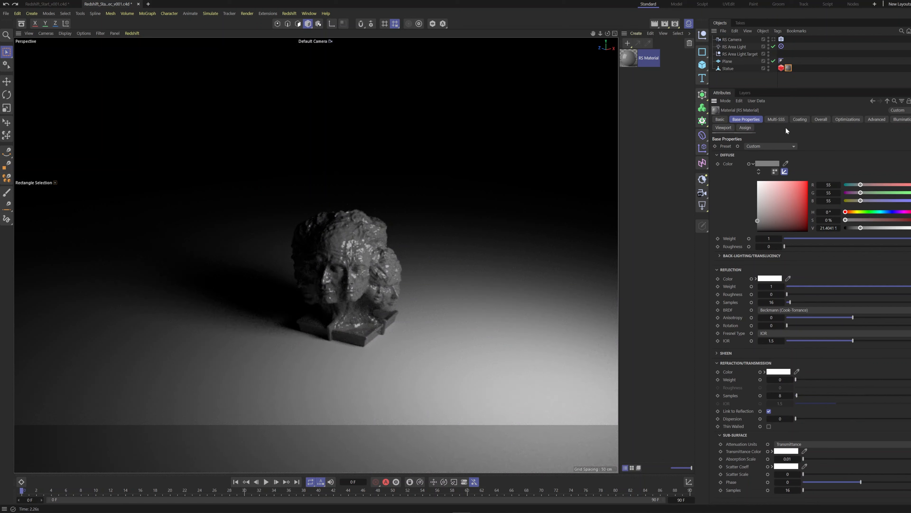
pyautogui.click(785, 120)
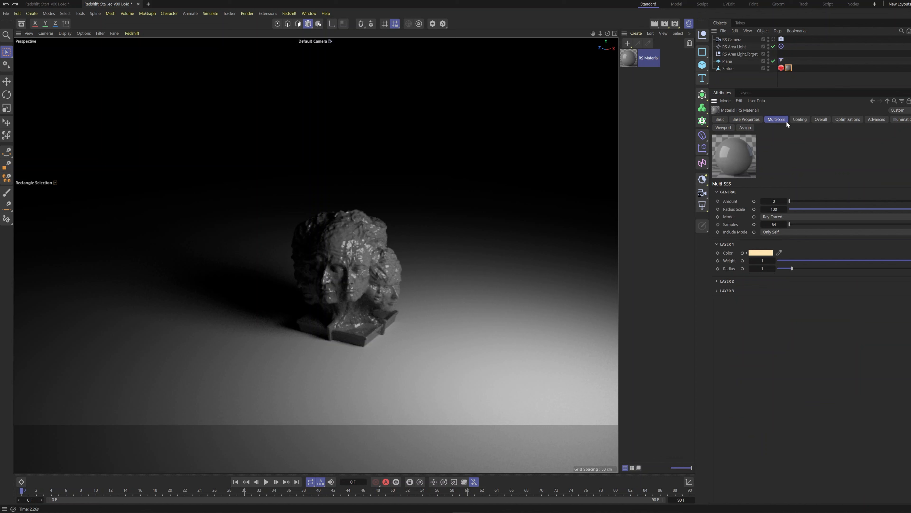
pyautogui.click(841, 120)
pyautogui.click(875, 119)
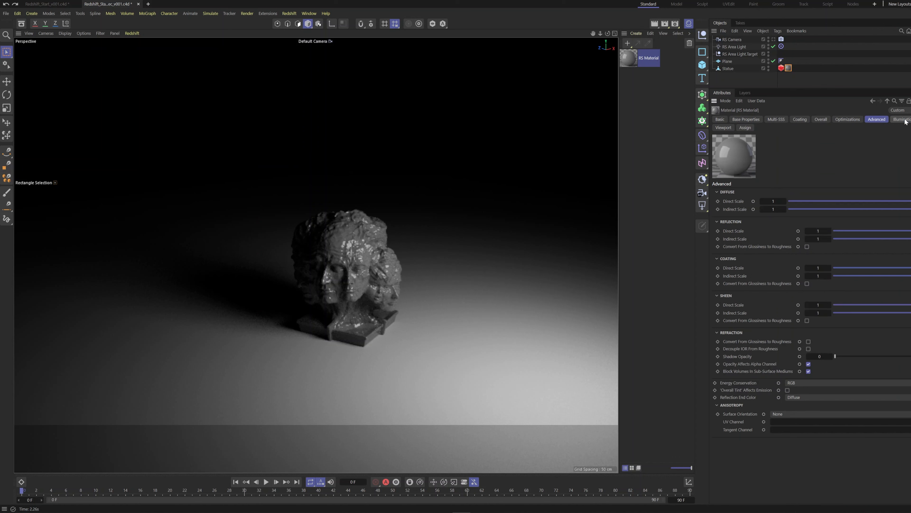
# Create a Redshift Standard material and assign it to the Statue
pyautogui.click(663, 33)
pyautogui.click(633, 90)
pyautogui.click(633, 91)
pyautogui.click(627, 42)
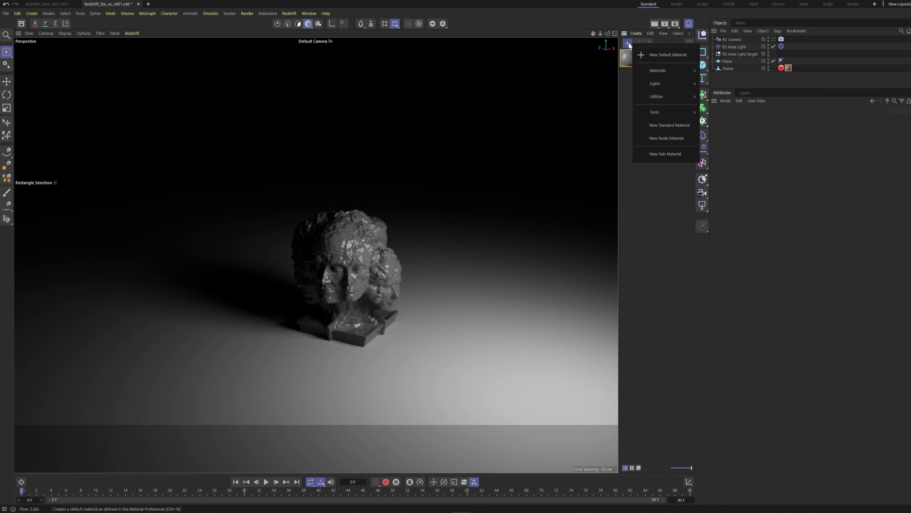
pyautogui.moveTo(661, 73)
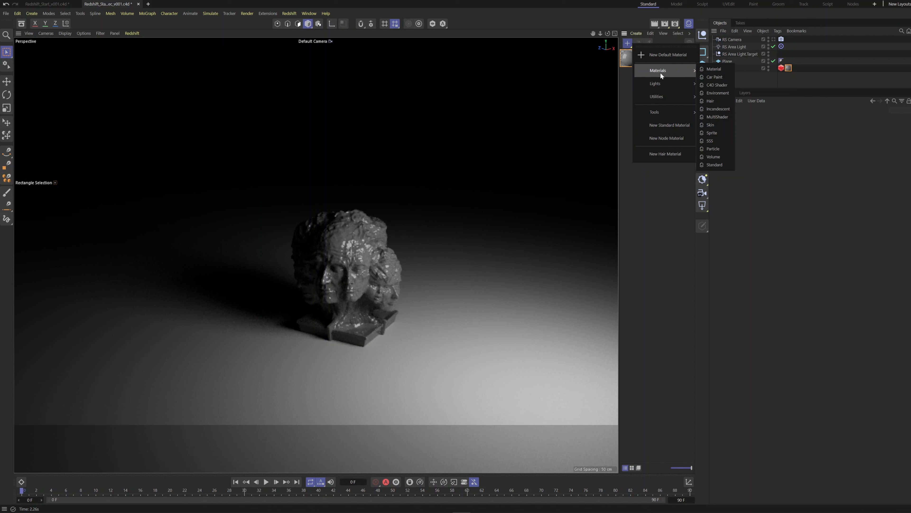
pyautogui.click(712, 166)
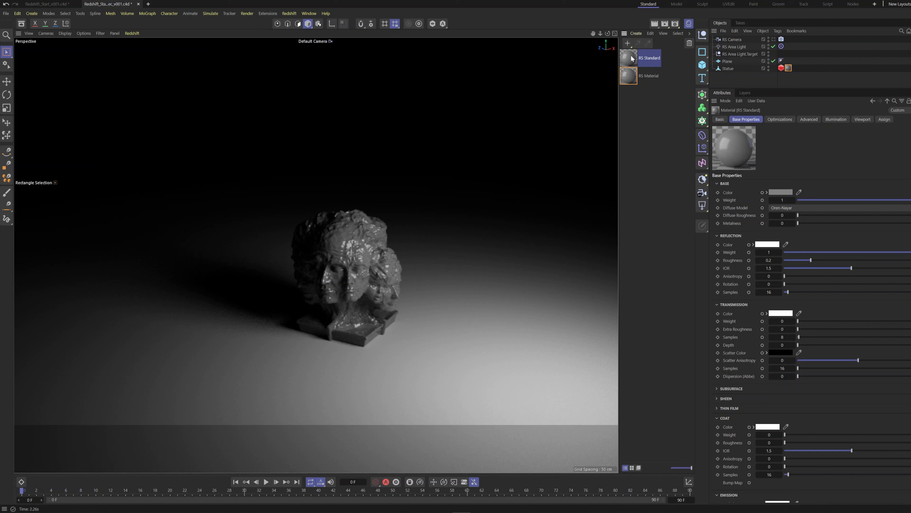
pyautogui.moveTo(629, 60); pyautogui.dragTo(732, 68)
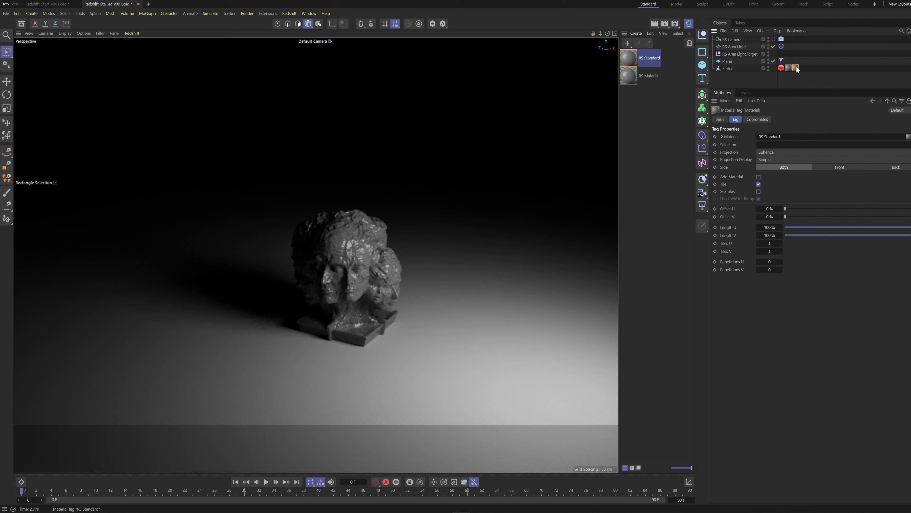
# Remove the RS Standard material tag from the Statue and delete the RS Standard material
pyautogui.press('Delete')
pyautogui.click(789, 68)
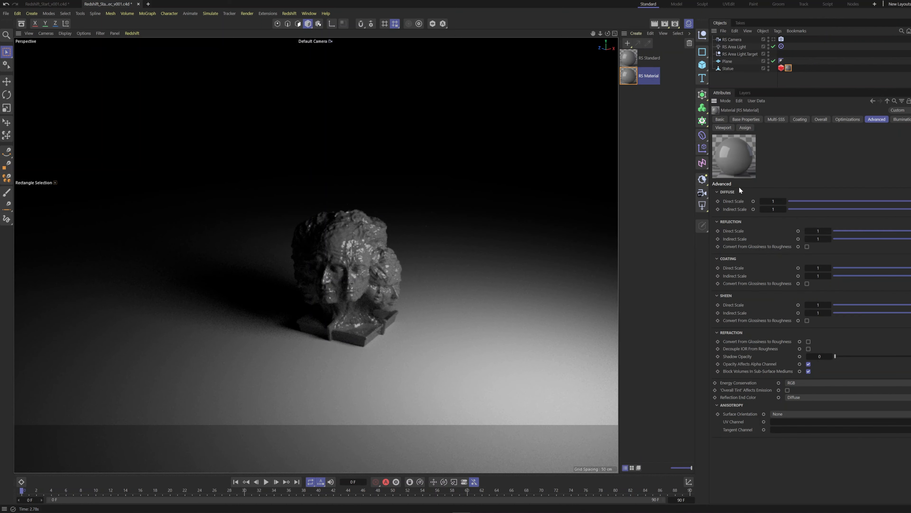
pyautogui.click(628, 60)
pyautogui.press('Delete')
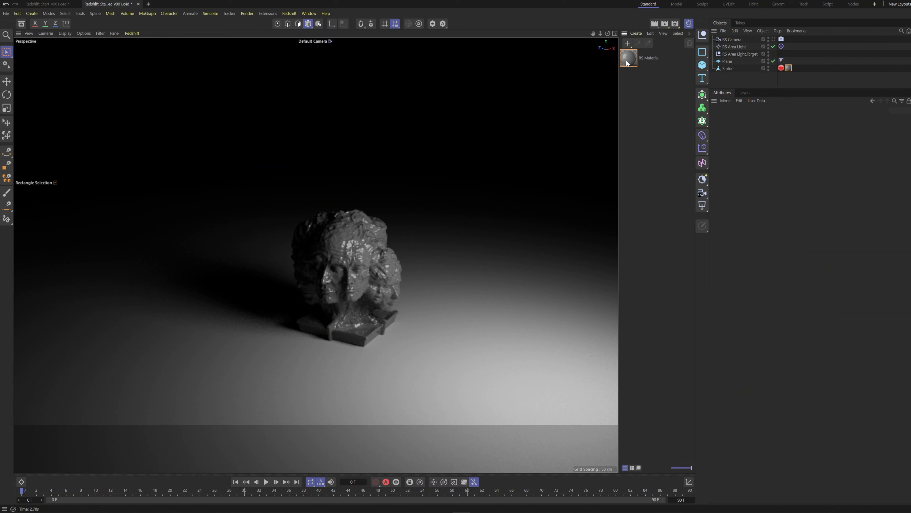
# Show the RS Material's basic properties and open the material in the Material Editor
pyautogui.click(628, 60)
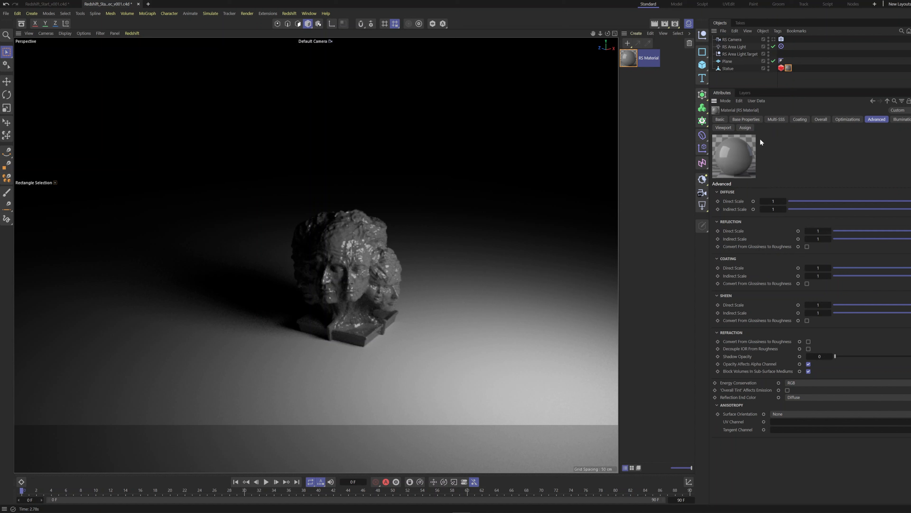
pyautogui.click(737, 119)
pyautogui.click(727, 119)
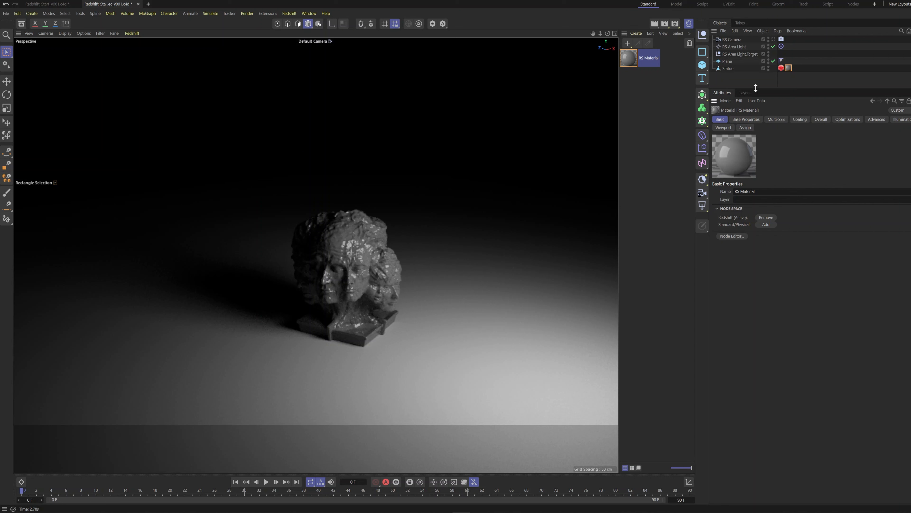
pyautogui.click(789, 68)
pyautogui.doubleClick(789, 69)
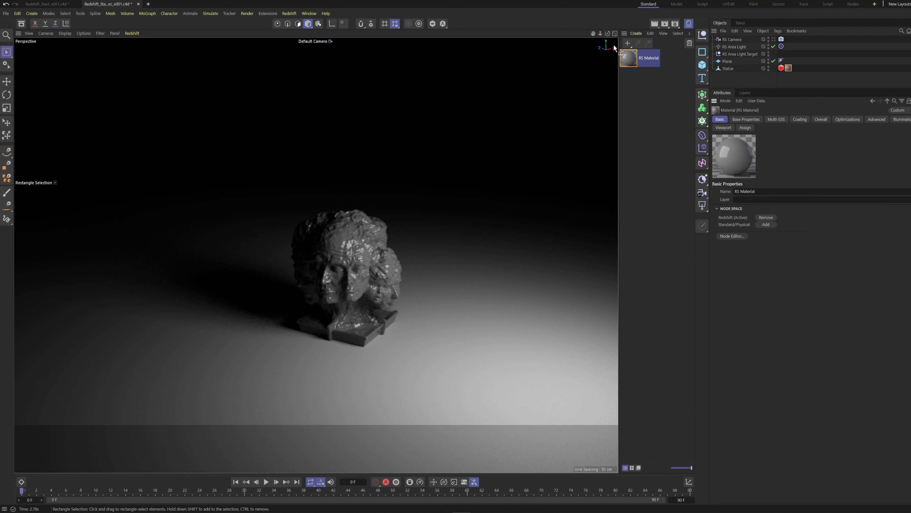
pyautogui.doubleClick(629, 58)
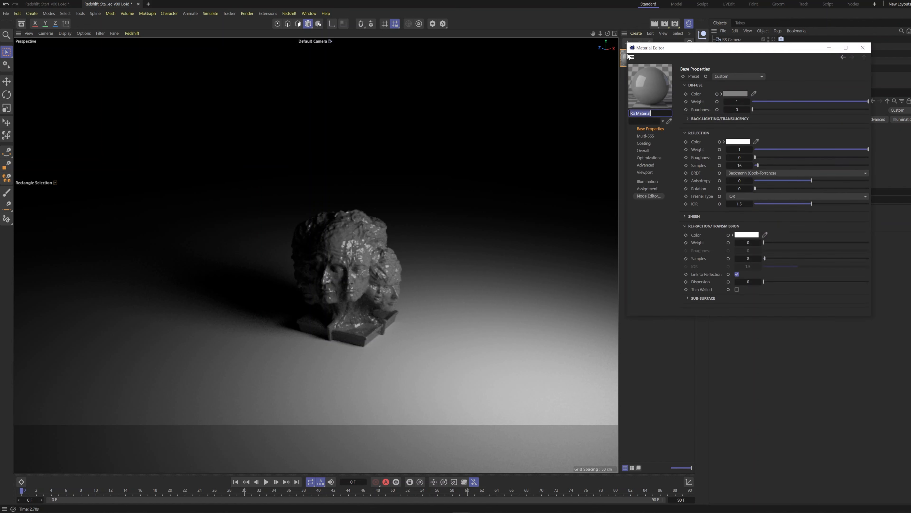
# Open the RS Material's node graph, close the Material Editor, and move the RS Material node away from the Output node
pyautogui.click(649, 196)
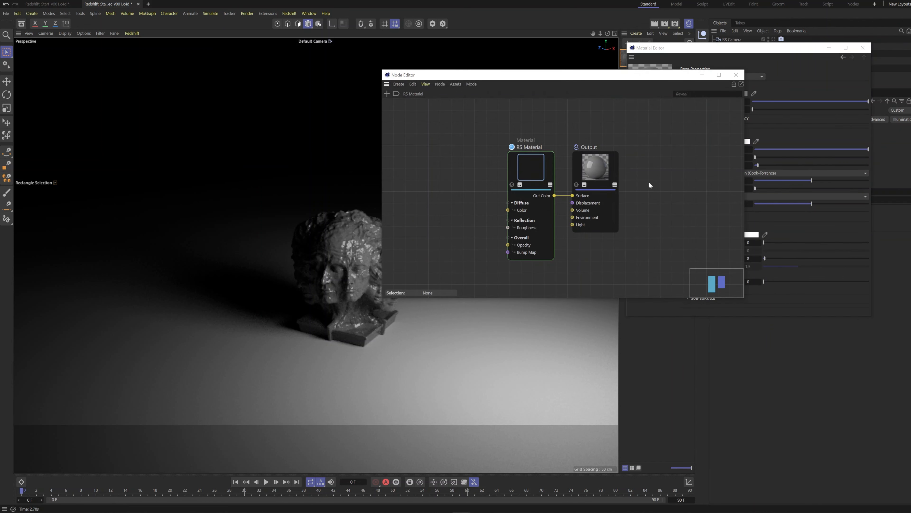
pyautogui.moveTo(603, 79); pyautogui.dragTo(528, 77)
pyautogui.click(863, 48)
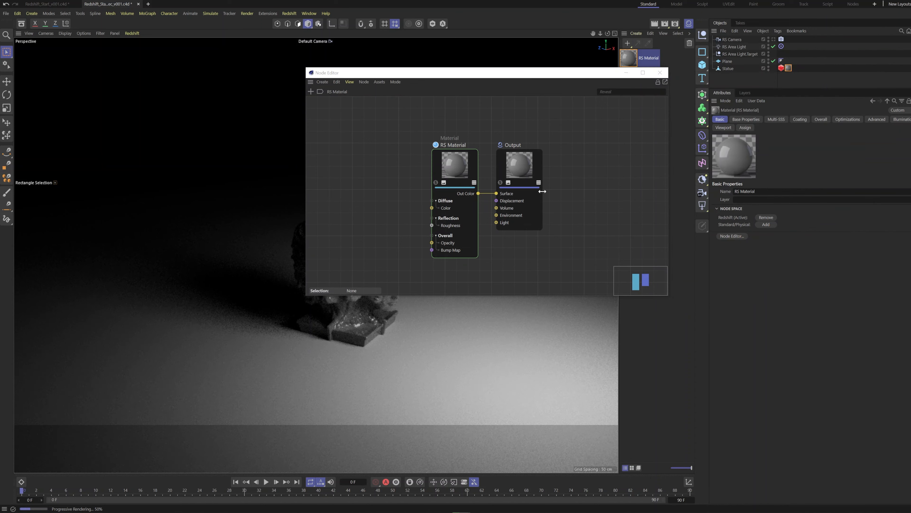
pyautogui.moveTo(484, 175); pyautogui.dragTo(501, 163, button='middle')
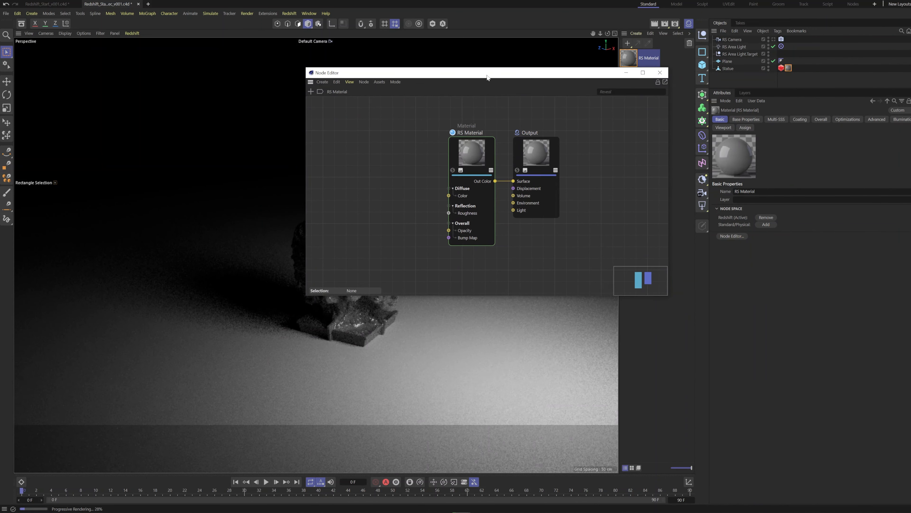
pyautogui.moveTo(488, 77); pyautogui.dragTo(653, 138)
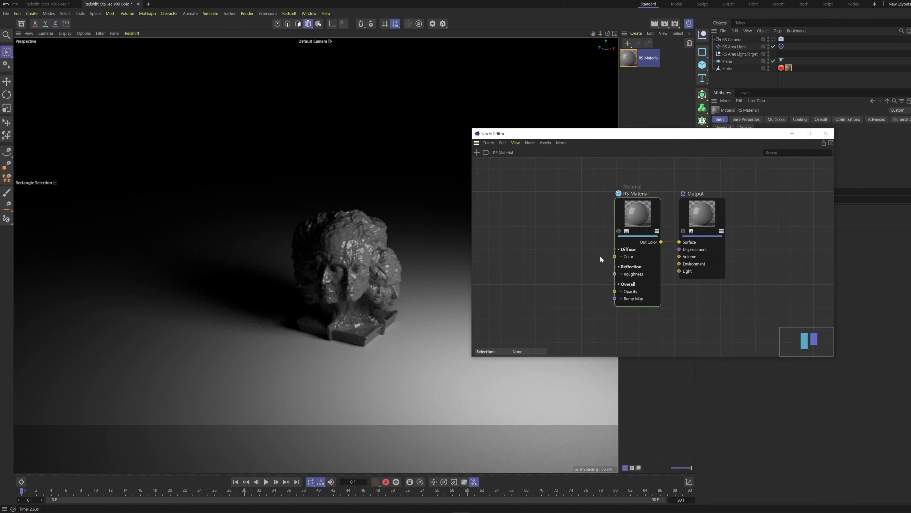
pyautogui.moveTo(628, 211); pyautogui.dragTo(601, 193)
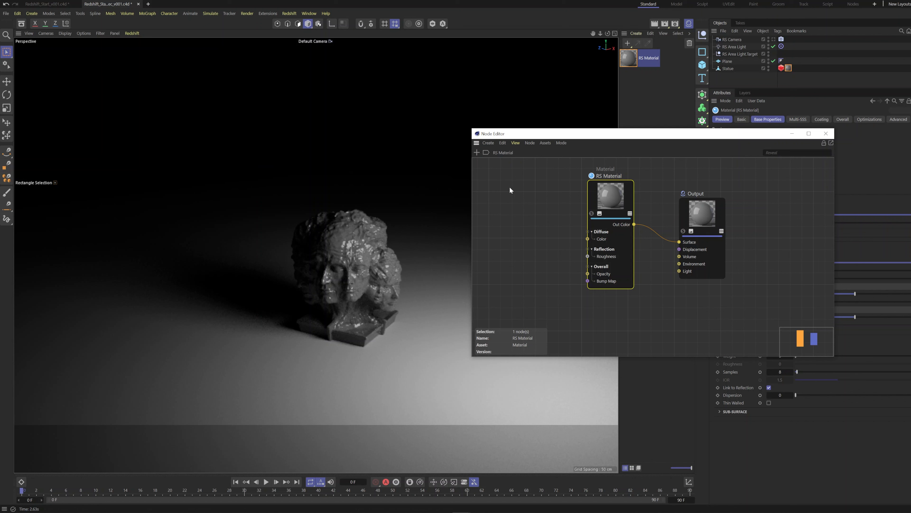
pyautogui.moveTo(551, 134); pyautogui.dragTo(529, 67)
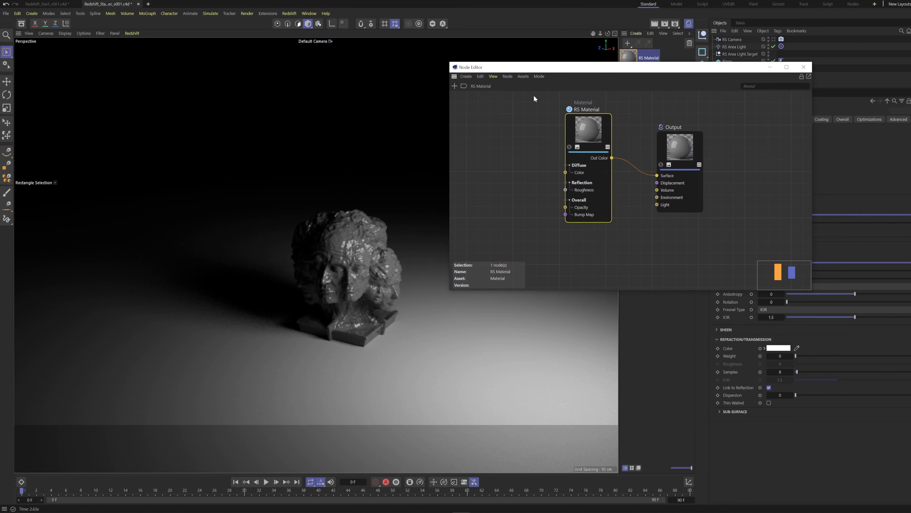
# Search the node assets for "tex" and add a Texture node to the RS Material graph
pyautogui.click(454, 87)
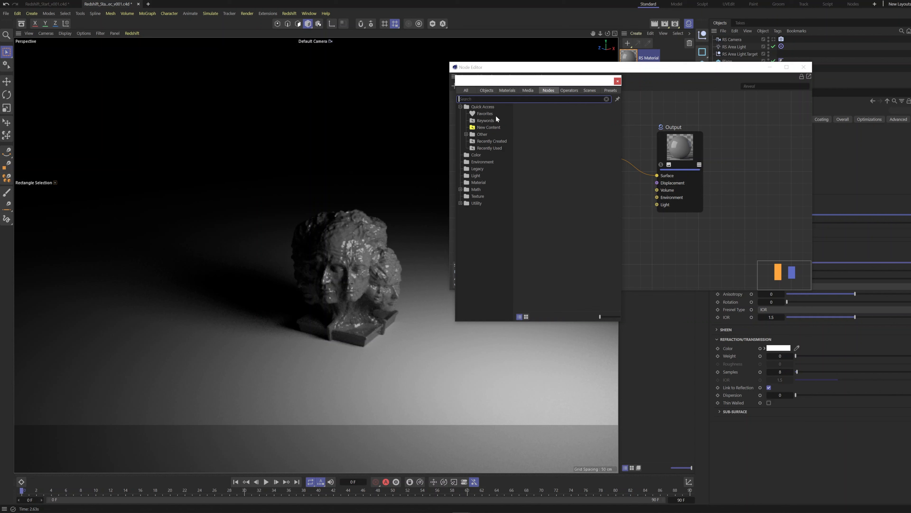
pyautogui.write('tex')
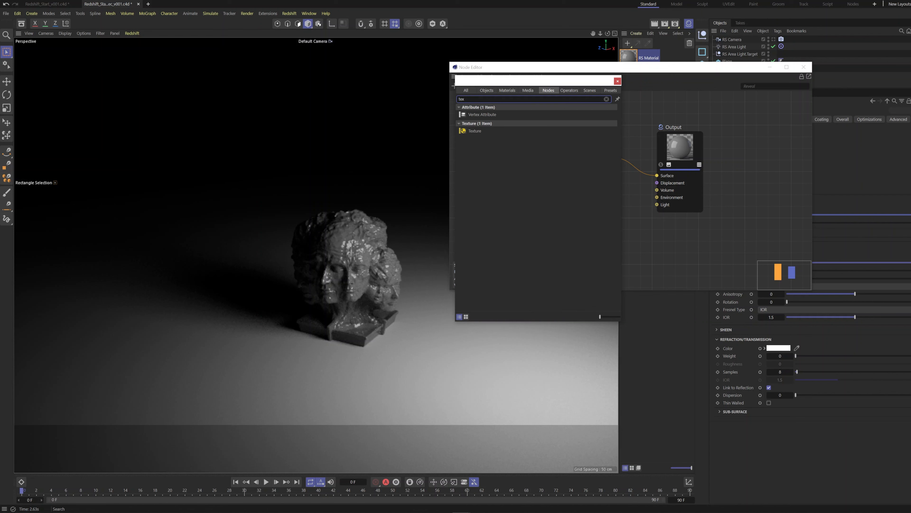
pyautogui.moveTo(475, 132)
pyautogui.mouseDown()
pyautogui.moveTo(647, 132)
pyautogui.moveTo(479, 124)
pyautogui.mouseUp()
pyautogui.click(618, 82)
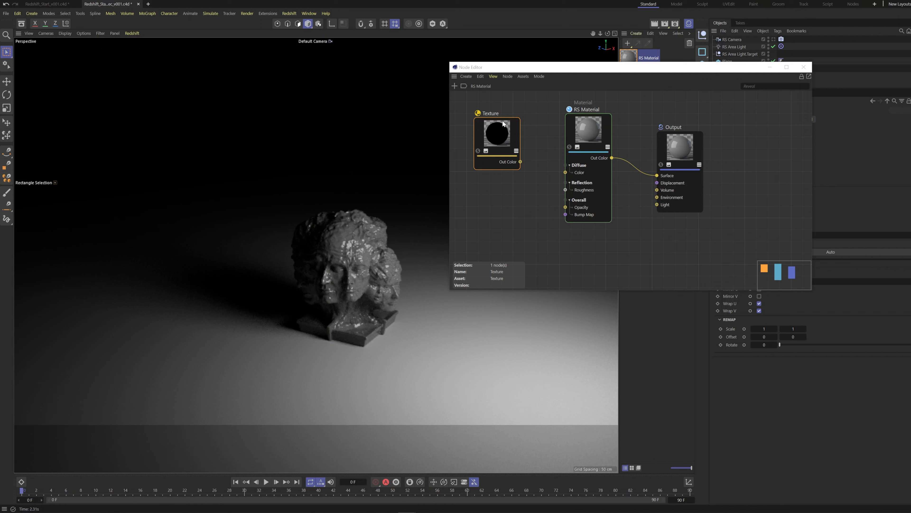
# Load the 8K stone albedo image into the Texture node and connect its Out Color to the RS Material's Diffuse Color
pyautogui.moveTo(573, 71); pyautogui.dragTo(445, 55)
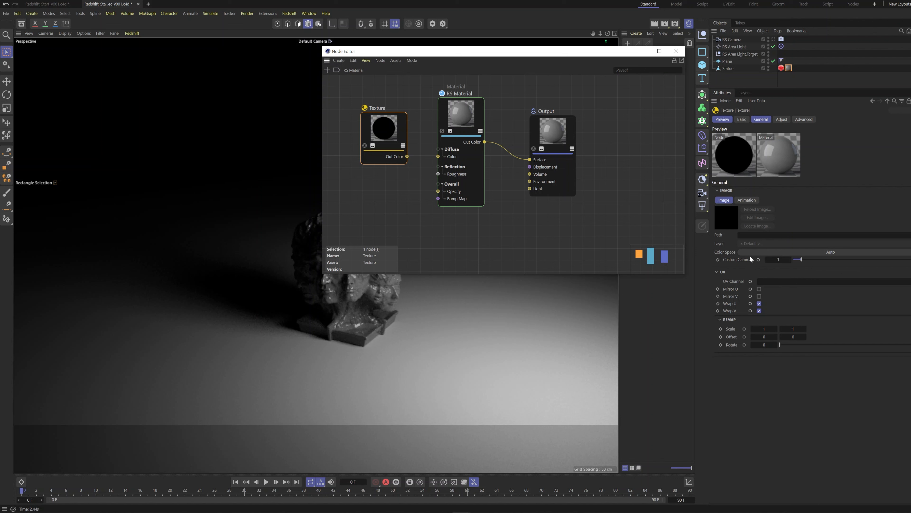
pyautogui.click(782, 282)
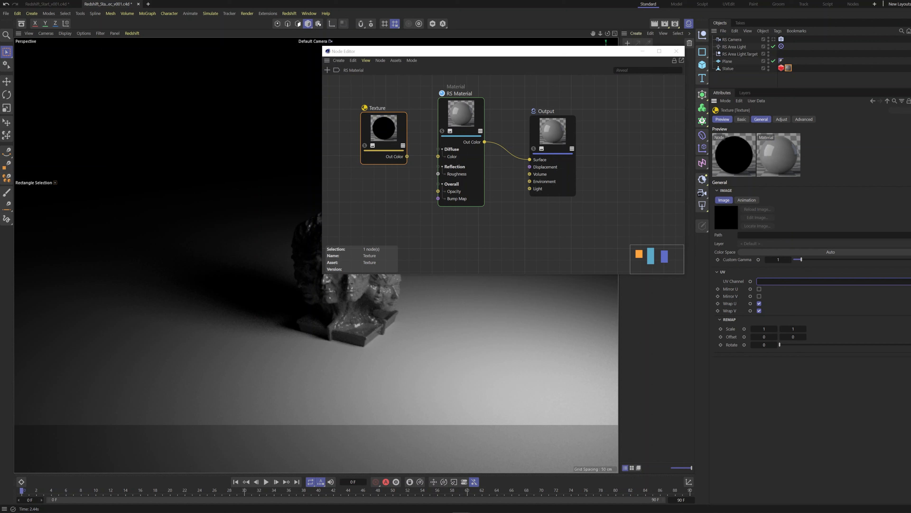
pyautogui.click(815, 213)
pyautogui.moveTo(377, 128); pyautogui.dragTo(394, 127)
pyautogui.moveTo(910, 236); pyautogui.dragTo(771, 236)
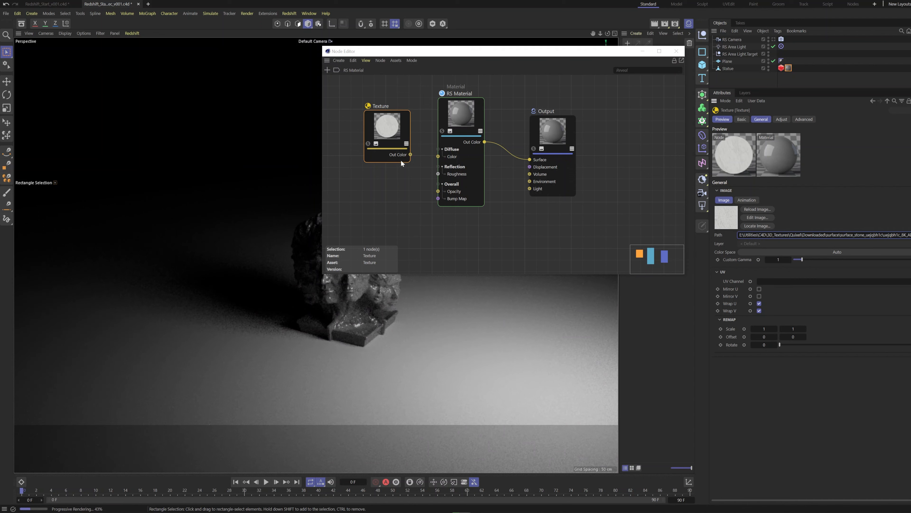
pyautogui.moveTo(410, 154); pyautogui.dragTo(438, 156)
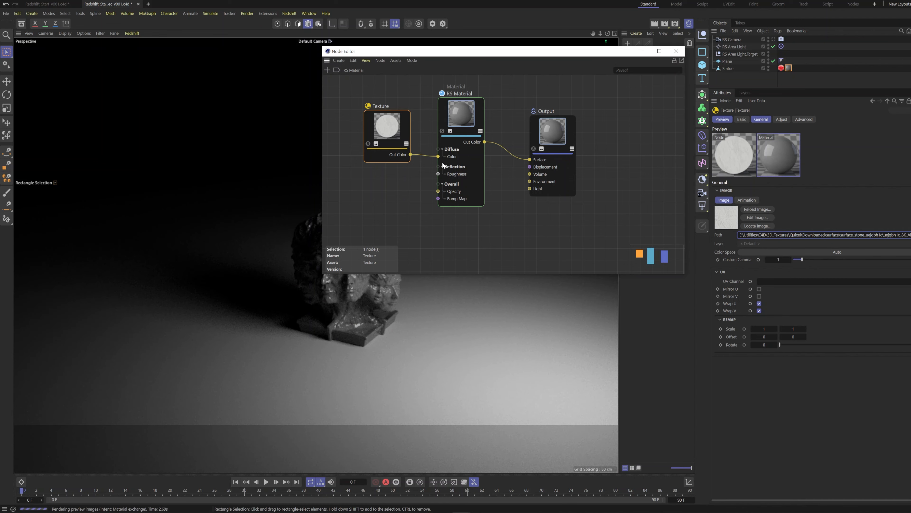
# Duplicate the Texture node, load the 8K stone roughness image into the copy and connect it to the RS Material's Reflection Roughness
pyautogui.moveTo(471, 53); pyautogui.dragTo(546, 70)
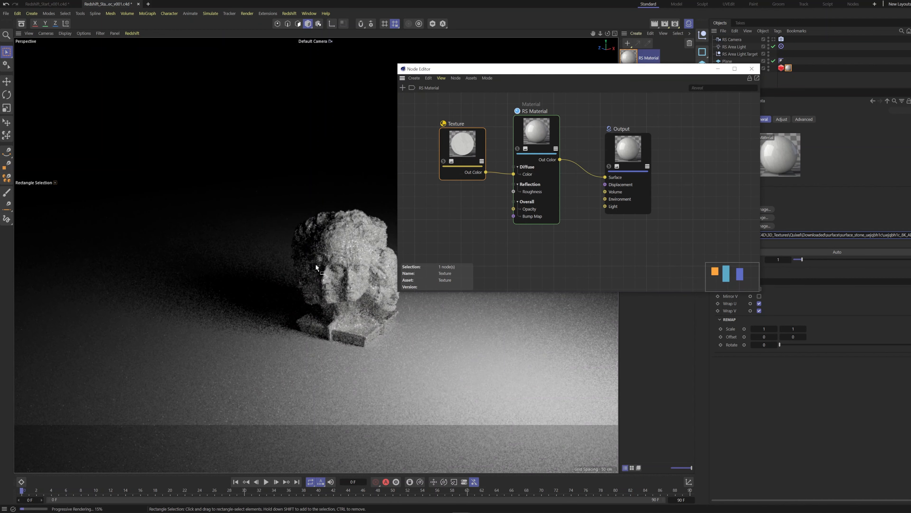
pyautogui.scroll(10, 355, 266)
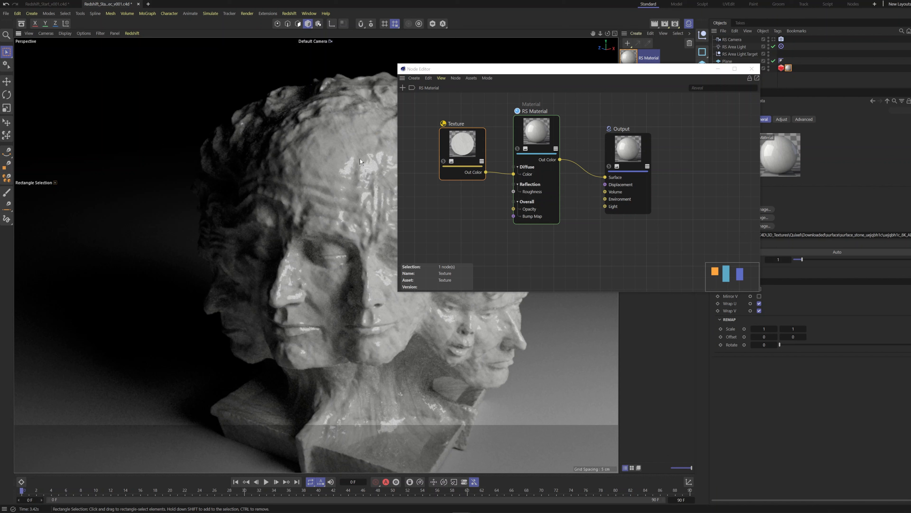
pyautogui.moveTo(557, 71); pyautogui.dragTo(517, 71)
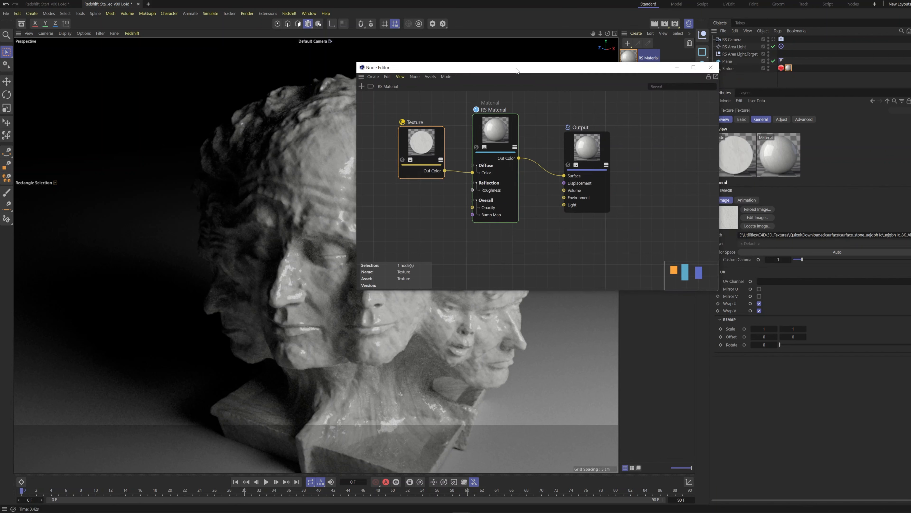
pyautogui.keyDown('alt'); pyautogui.moveTo(341, 319); pyautogui.dragTo(242, 246); pyautogui.keyUp('alt')
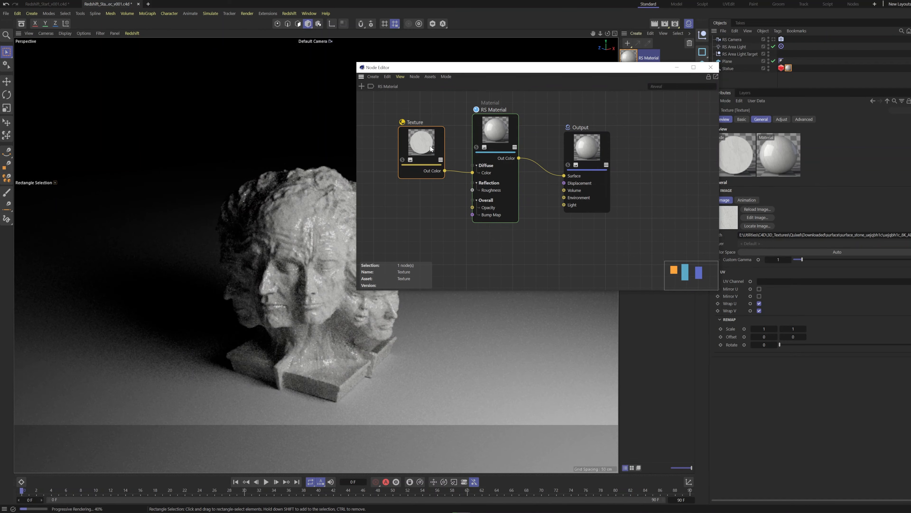
pyautogui.keyDown('ctrl'); pyautogui.moveTo(443, 144); pyautogui.dragTo(437, 205); pyautogui.keyUp('ctrl')
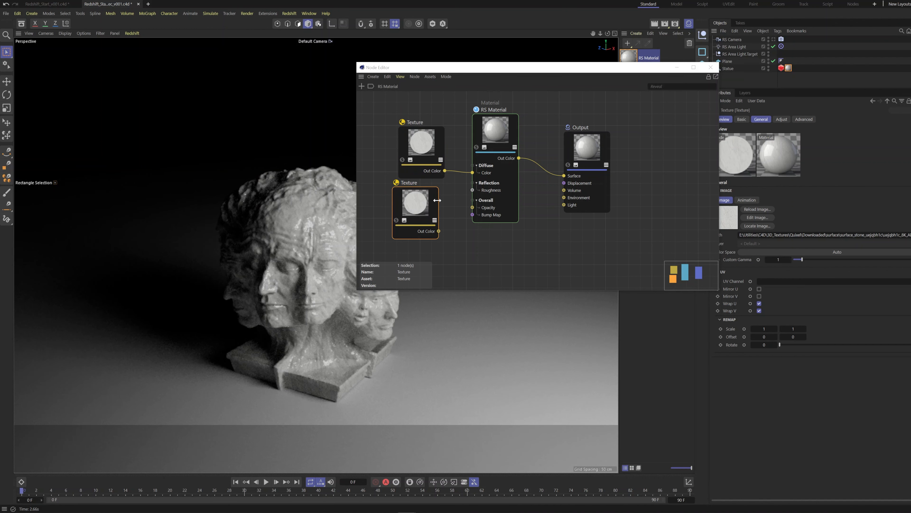
pyautogui.click(757, 234)
pyautogui.hotkey('ctrl', 'v')
pyautogui.press('Return')
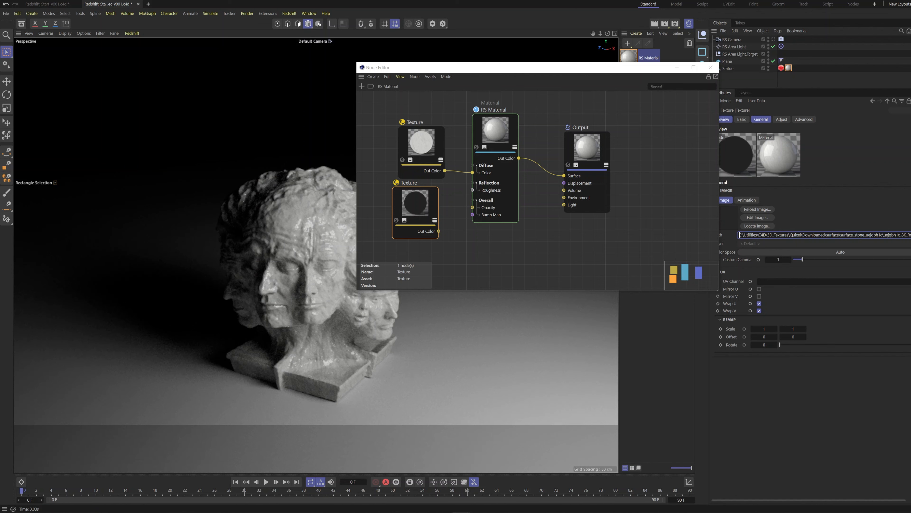
pyautogui.moveTo(439, 231); pyautogui.dragTo(472, 190)
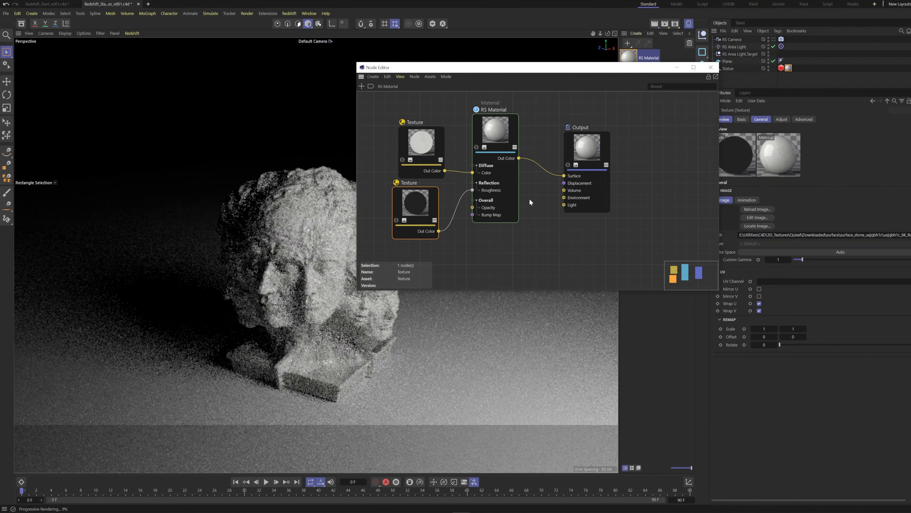
pyautogui.moveTo(431, 210); pyautogui.dragTo(425, 205)
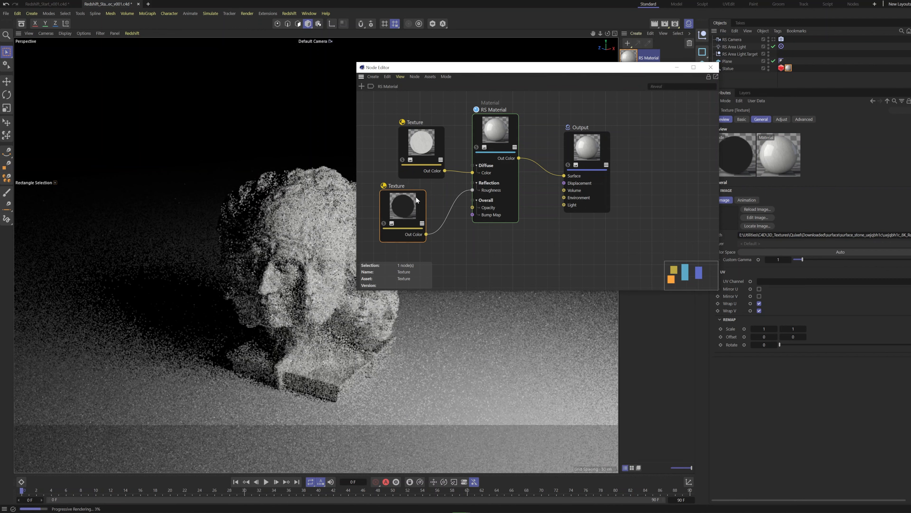
# Set the reflection BRDF of the RS Material node to GGX
pyautogui.click(495, 133)
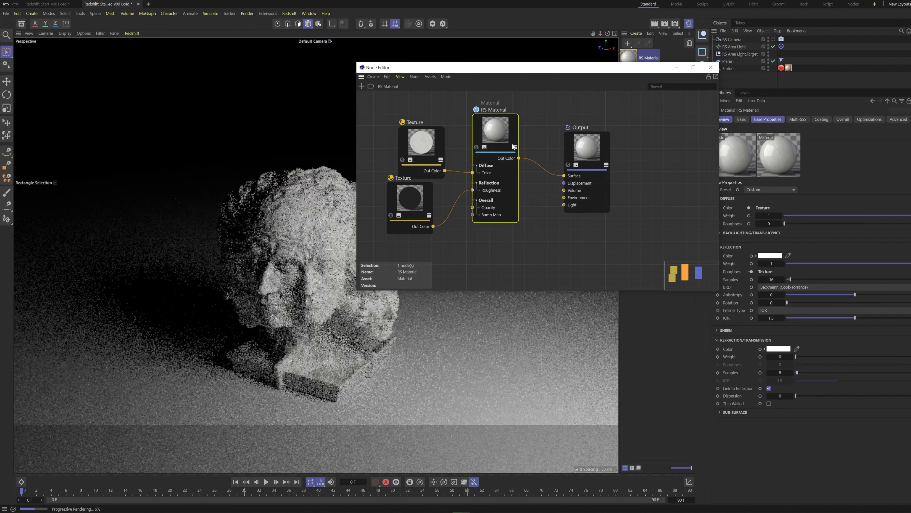
pyautogui.click(773, 287)
pyautogui.click(772, 303)
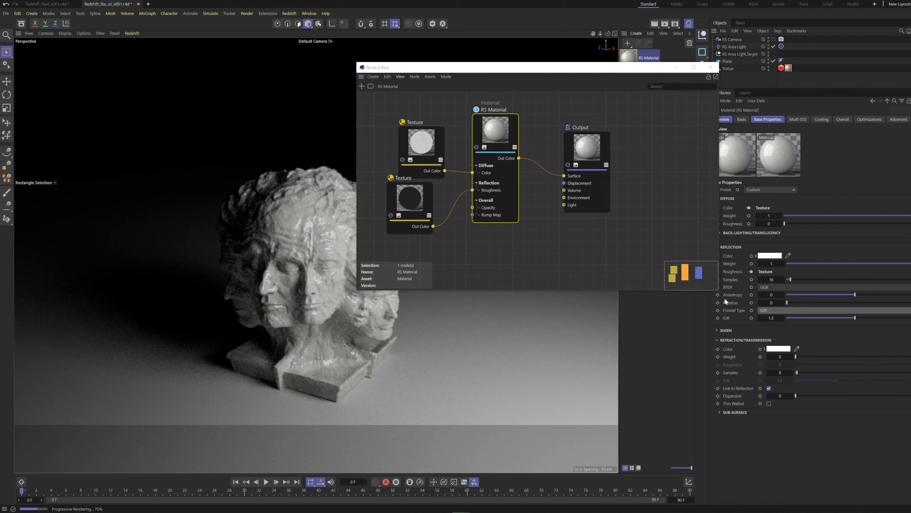
# Rearrange the Texture, RS Material and Output nodes, and disconnect and reconnect the material's link to the Output's Surface input
pyautogui.moveTo(589, 157); pyautogui.dragTo(607, 152)
pyautogui.moveTo(497, 139); pyautogui.dragTo(523, 145)
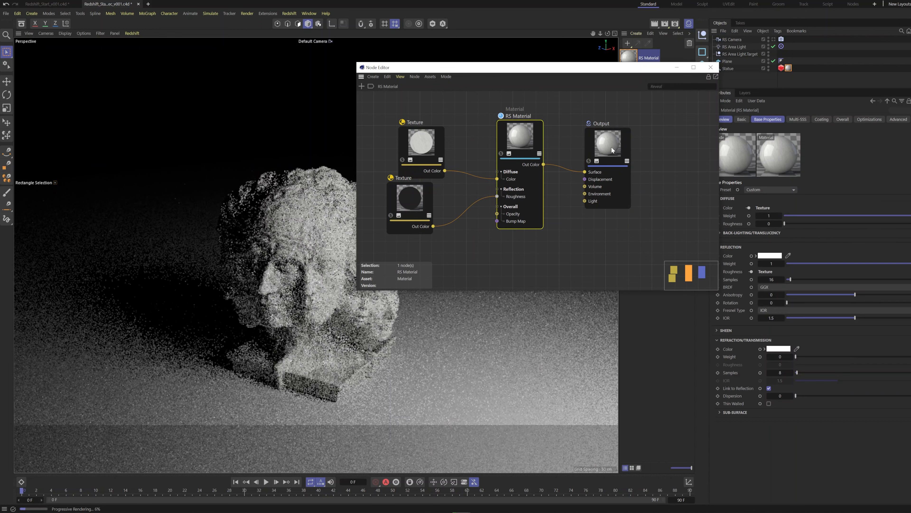
pyautogui.moveTo(611, 152); pyautogui.dragTo(620, 153)
pyautogui.moveTo(595, 182); pyautogui.dragTo(580, 183)
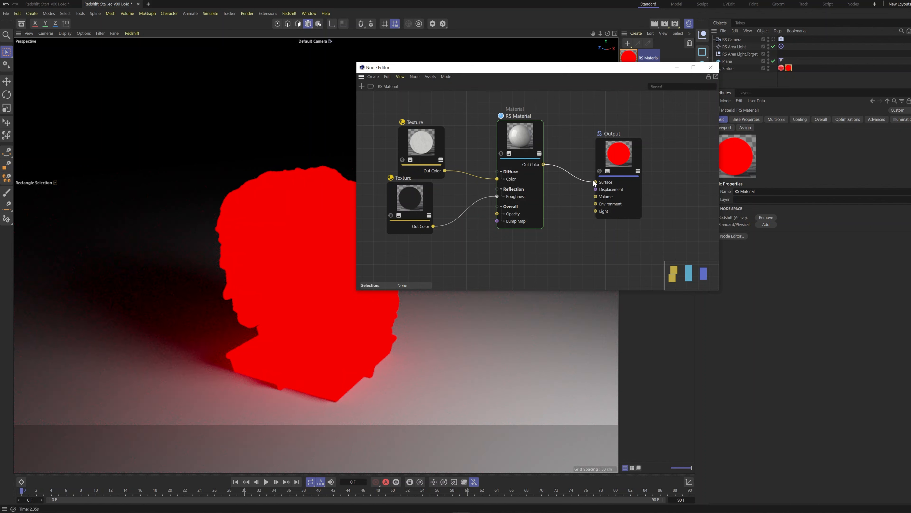
pyautogui.moveTo(595, 183); pyautogui.dragTo(596, 182)
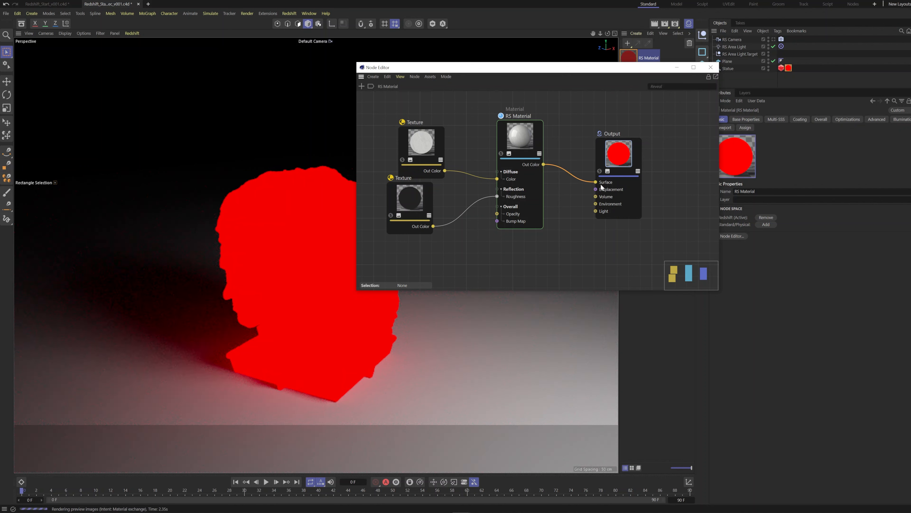
pyautogui.moveTo(401, 202); pyautogui.dragTo(412, 204)
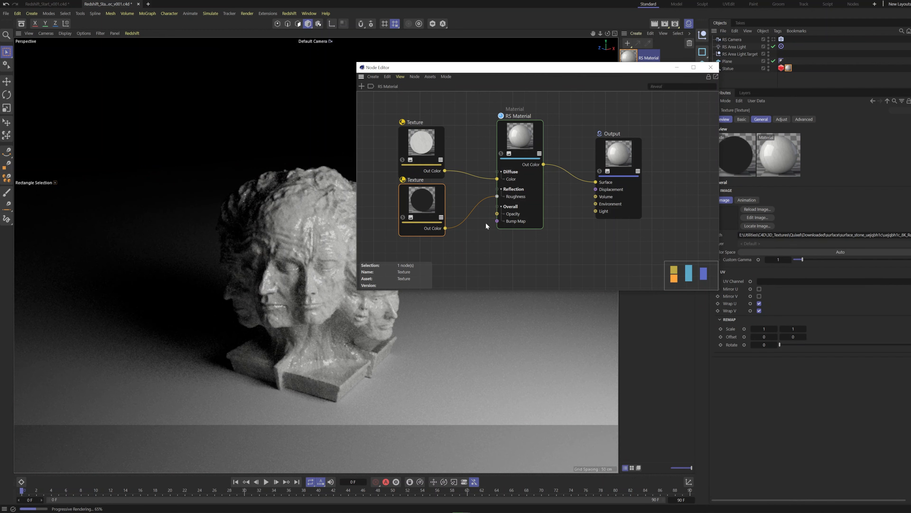
pyautogui.moveTo(417, 150); pyautogui.dragTo(416, 139)
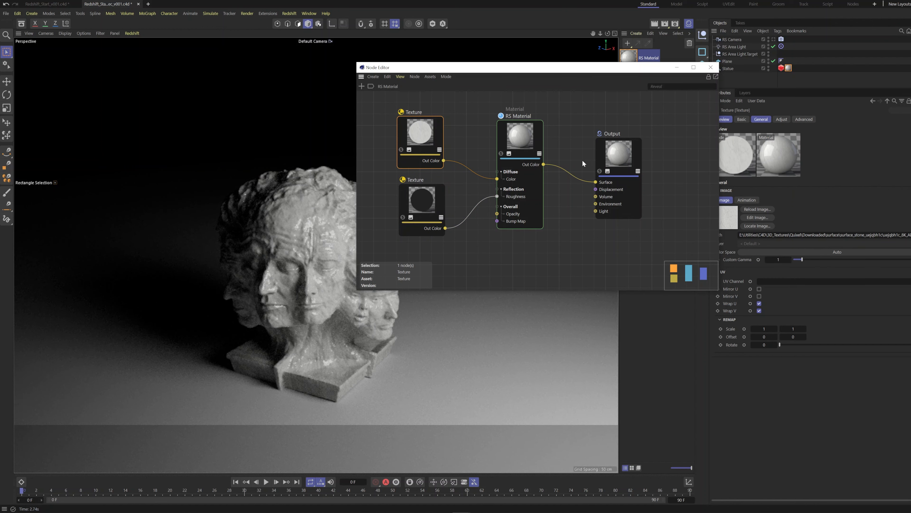
# Move the Node Editor clear of the material list and create a second RS Material
pyautogui.moveTo(584, 68); pyautogui.dragTo(544, 79)
pyautogui.moveTo(611, 81); pyautogui.dragTo(598, 124)
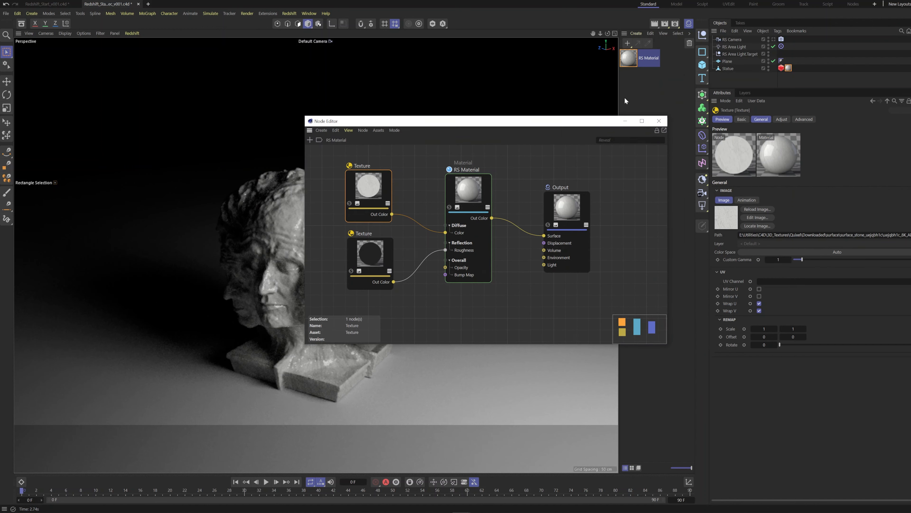
pyautogui.doubleClick(630, 85)
# Try the new RS Material on the Statue and put the textured RS Material back
pyautogui.moveTo(628, 58); pyautogui.dragTo(753, 70)
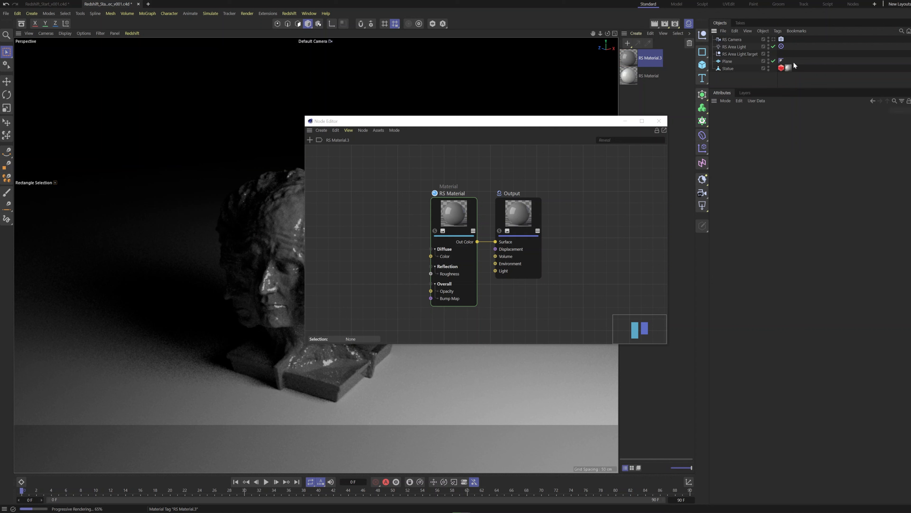
pyautogui.press('Delete')
pyautogui.click(788, 68)
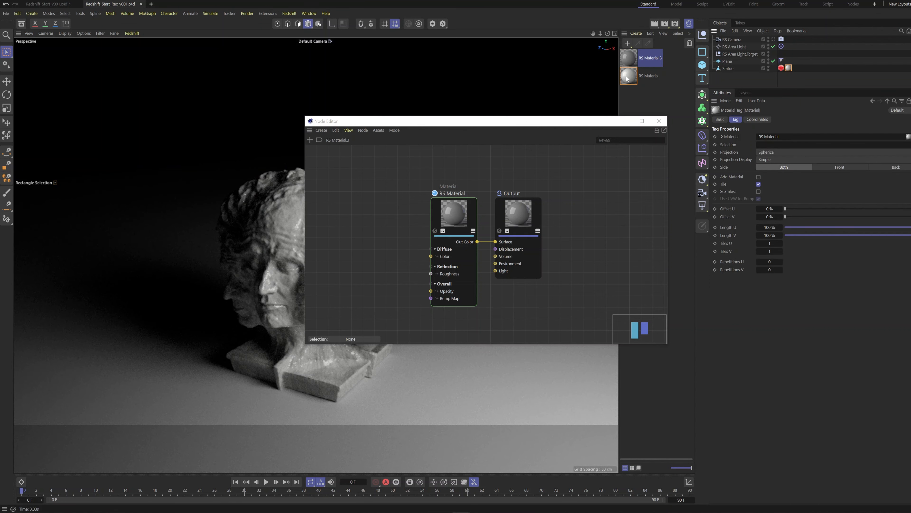
# Compare the node graphs of the new RS Material and the textured RS Material, ending on the textured one
pyautogui.click(629, 57)
pyautogui.click(632, 76)
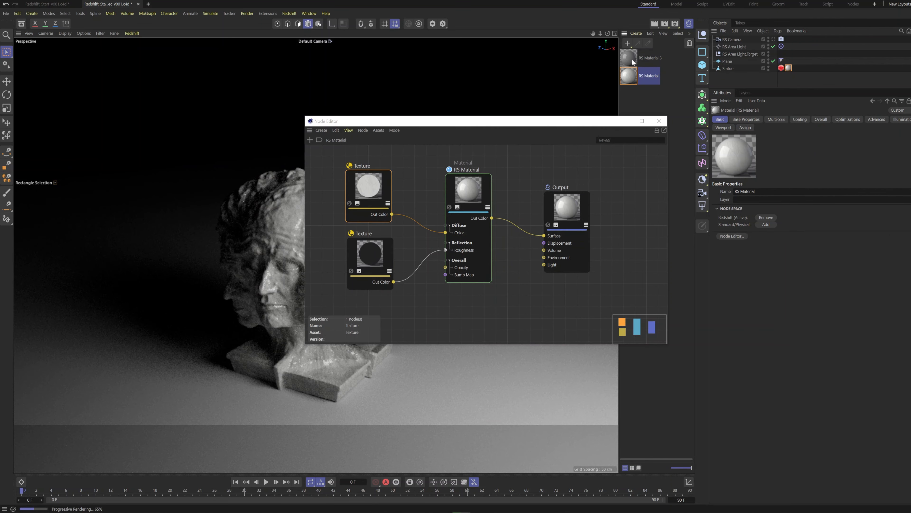
pyautogui.click(629, 58)
pyautogui.click(633, 76)
# Duplicate the RS Material node below the original in the textured material's graph and delete the Texture node copied with it
pyautogui.scroll(-3, 412, 203)
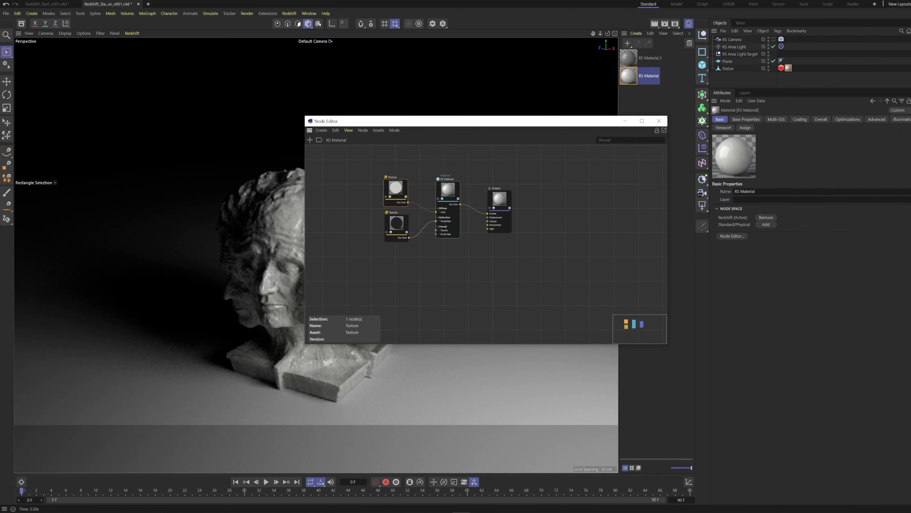
pyautogui.keyDown('ctrl'); pyautogui.moveTo(444, 193); pyautogui.dragTo(447, 263); pyautogui.keyUp('ctrl')
pyautogui.click(424, 282)
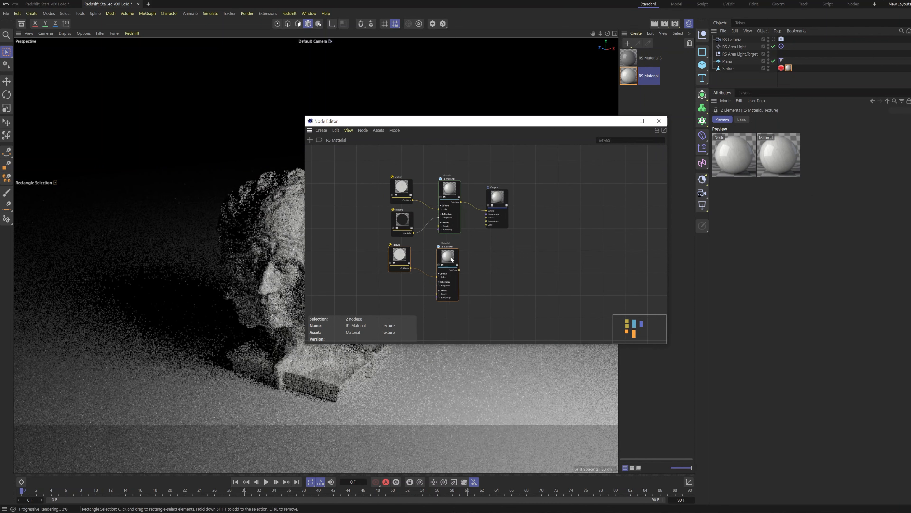
pyautogui.click(400, 260)
pyautogui.press('Delete')
pyautogui.scroll(3, 485, 239)
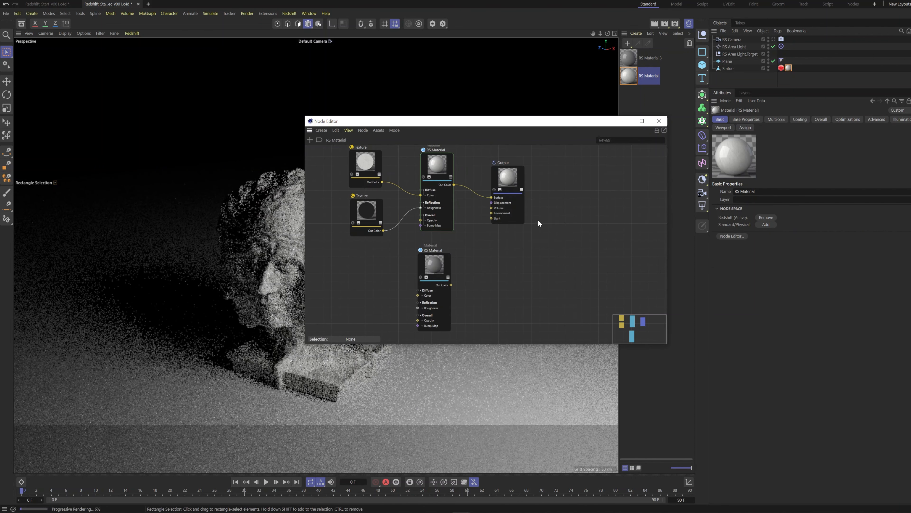
# Enlarge the Node Editor and set the duplicated RS Material node's diffuse color to bright red
pyautogui.moveTo(590, 124); pyautogui.dragTo(687, 27)
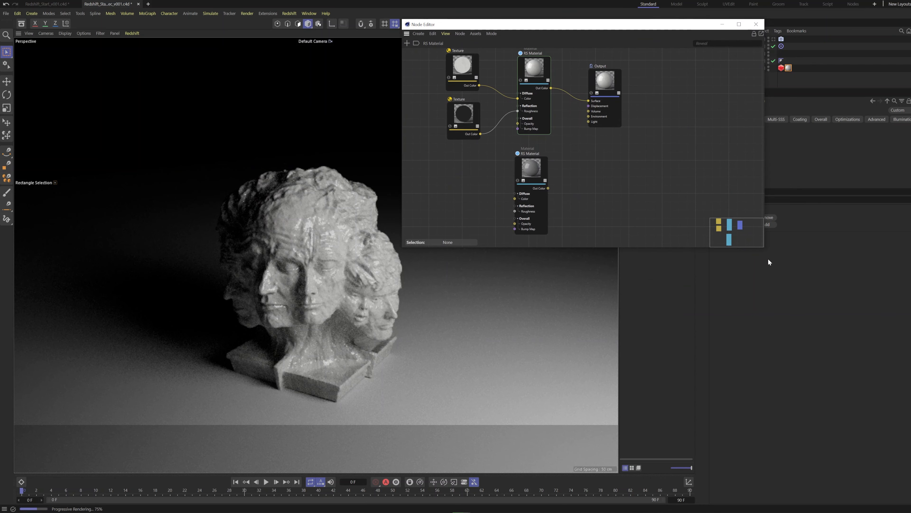
pyautogui.moveTo(763, 248); pyautogui.dragTo(861, 391)
pyautogui.press('h')
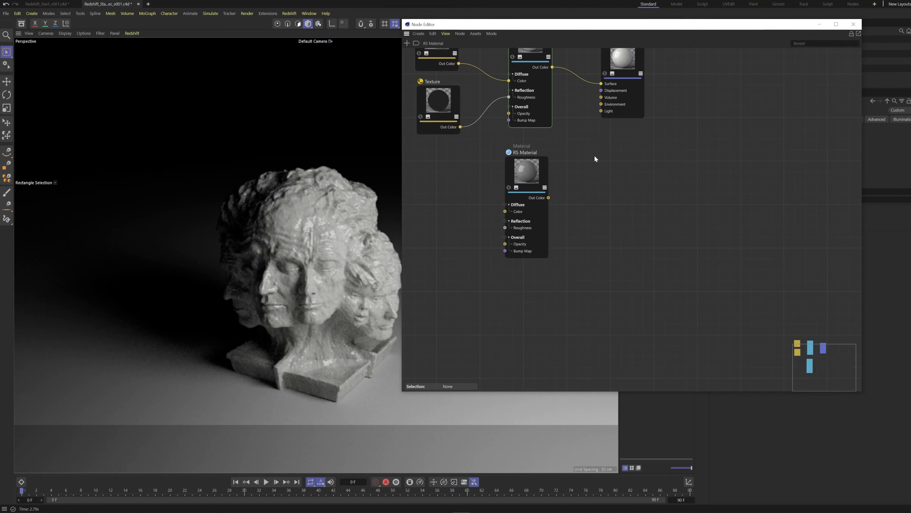
pyautogui.click(604, 256)
pyautogui.moveTo(662, 24); pyautogui.dragTo(515, 23)
pyautogui.click(767, 207)
pyautogui.click(746, 248)
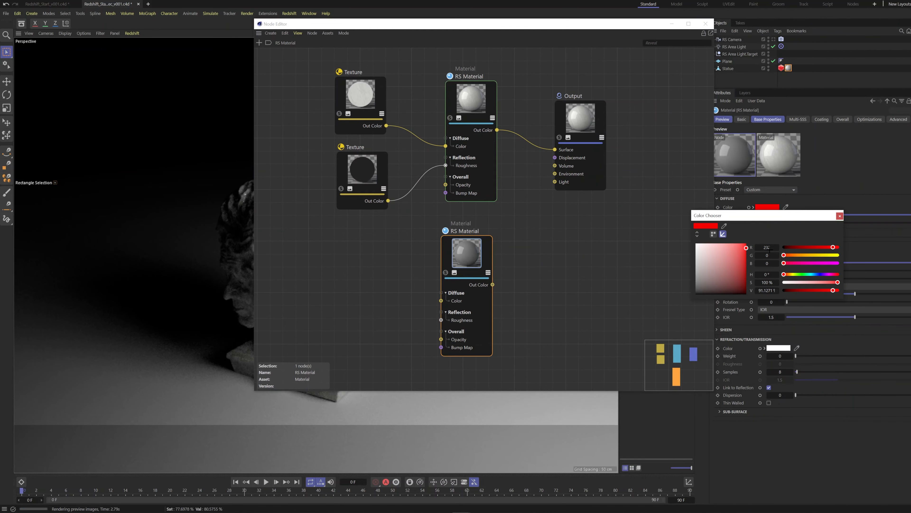
pyautogui.click(840, 216)
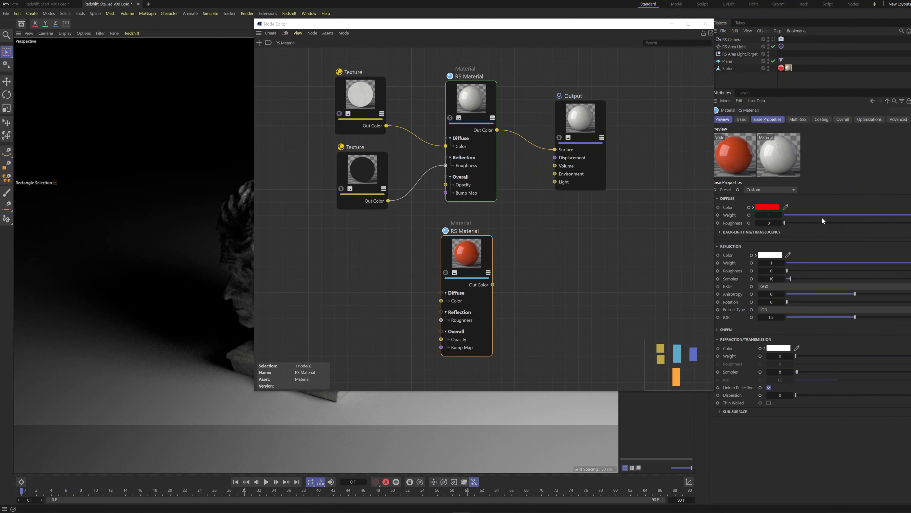
# Find the Material Blender node in the node assets and add it below the Output node
pyautogui.click(259, 43)
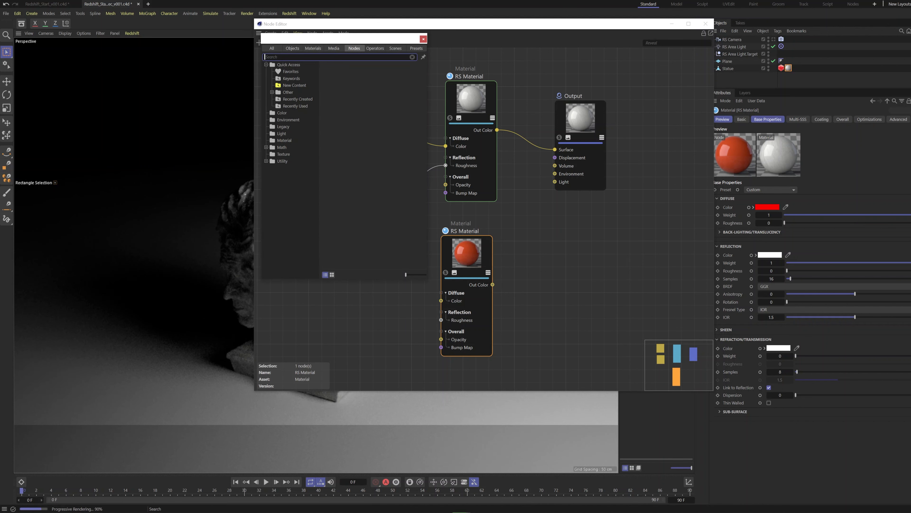
pyautogui.write('bler')
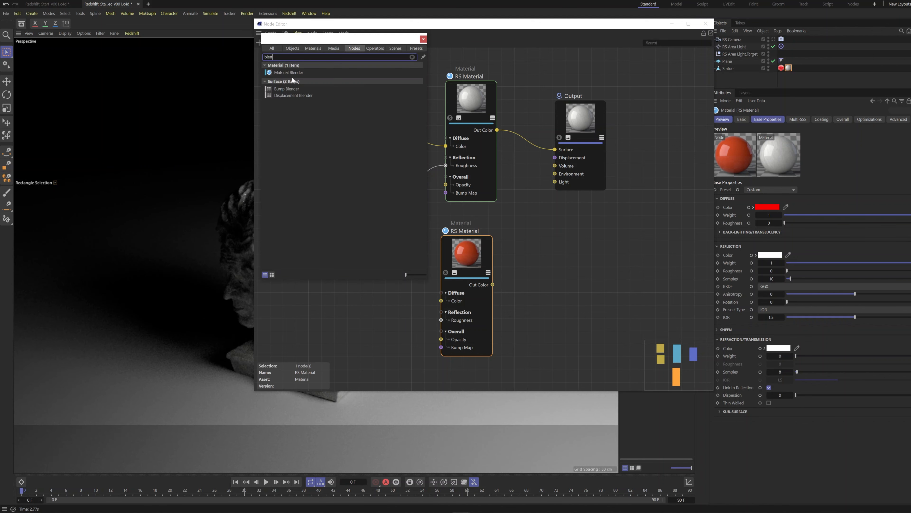
pyautogui.moveTo(290, 73); pyautogui.dragTo(574, 244)
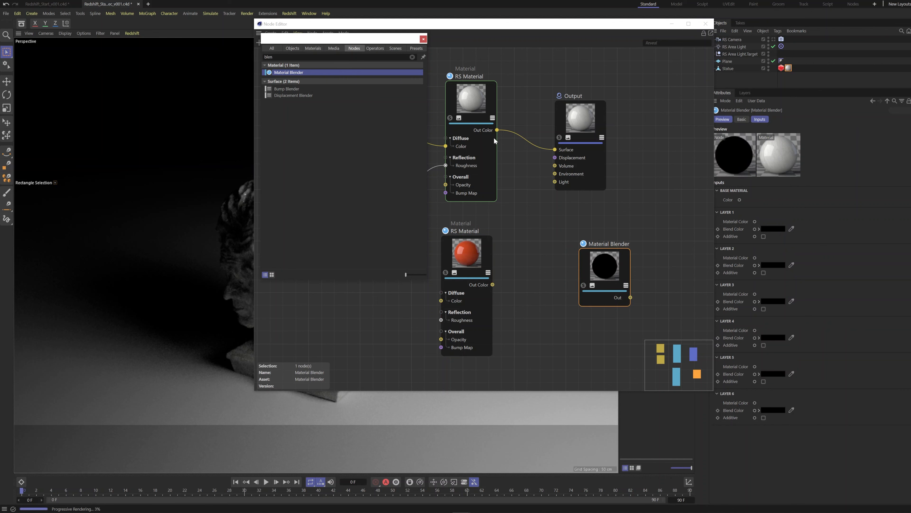
pyautogui.press('Escape')
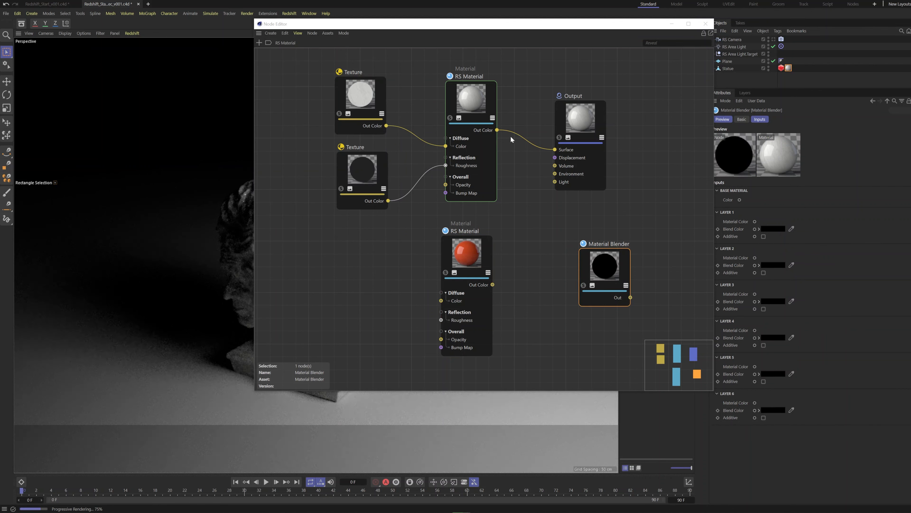
# Connect the textured RS Material to the Material Blender's Base Material Color and the red one to Layer 1 Material Color
pyautogui.moveTo(497, 130); pyautogui.dragTo(583, 268)
pyautogui.click(641, 285)
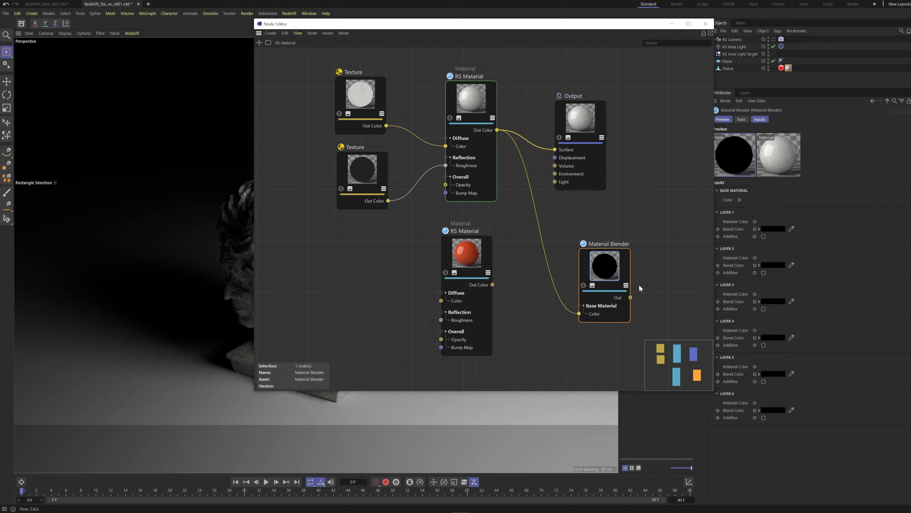
pyautogui.moveTo(493, 285); pyautogui.dragTo(591, 287)
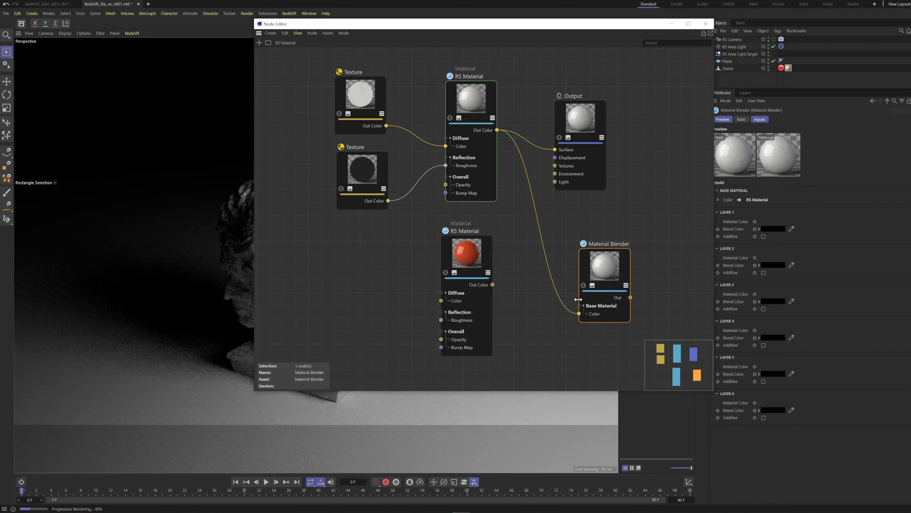
pyautogui.moveTo(493, 284); pyautogui.dragTo(592, 300)
pyautogui.moveTo(619, 325)
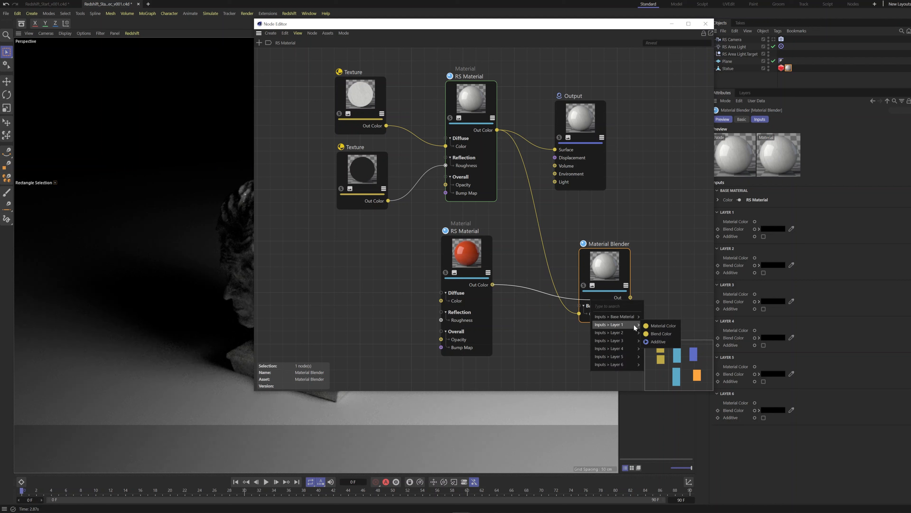
pyautogui.click(663, 326)
pyautogui.click(469, 256)
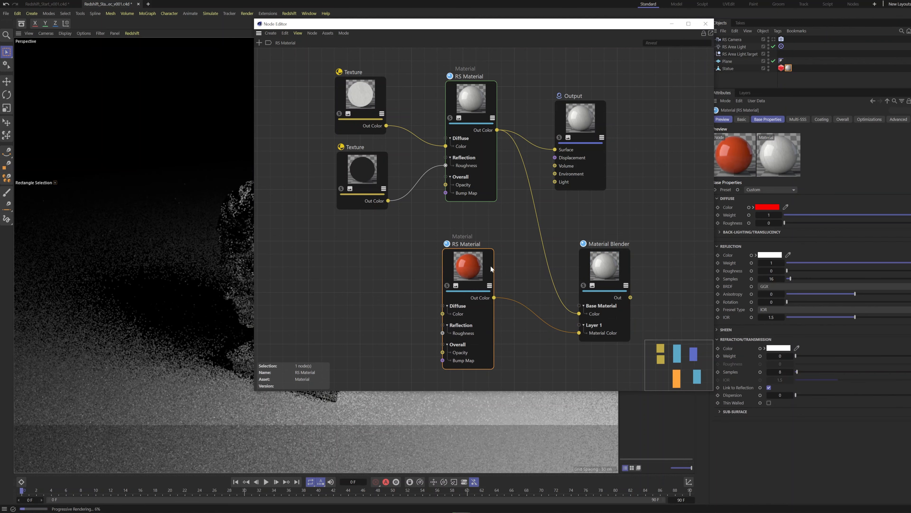
# Set the Material Blender's Layer 1 Blend Color to a mid grey of RGB 145, 145, 145
pyautogui.moveTo(537, 24); pyautogui.dragTo(557, 277)
pyautogui.click(659, 286)
pyautogui.click(767, 227)
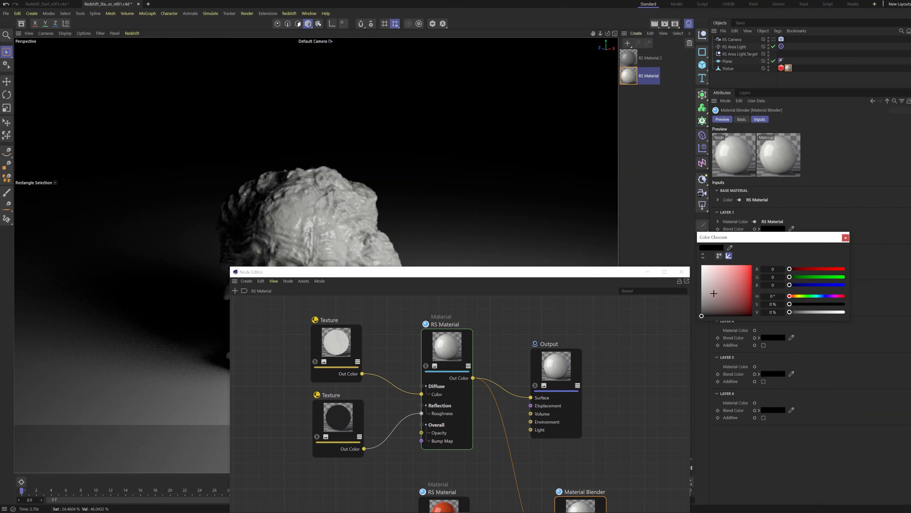
pyautogui.click(702, 287)
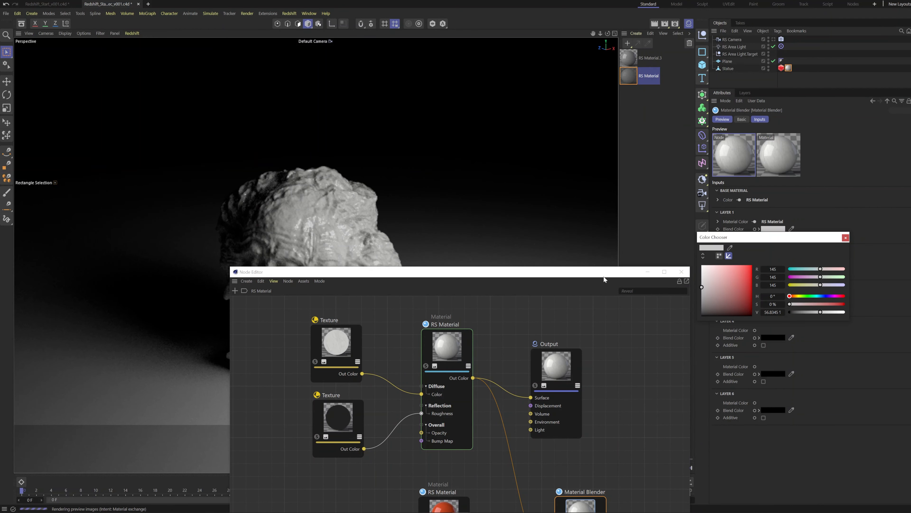
# Move the Output node farther from the materials and connect the Material Blender's Out to its Surface input
pyautogui.moveTo(593, 275); pyautogui.dragTo(557, 301)
pyautogui.moveTo(393, 299); pyautogui.dragTo(560, 135)
pyautogui.moveTo(703, 378); pyautogui.dragTo(681, 376)
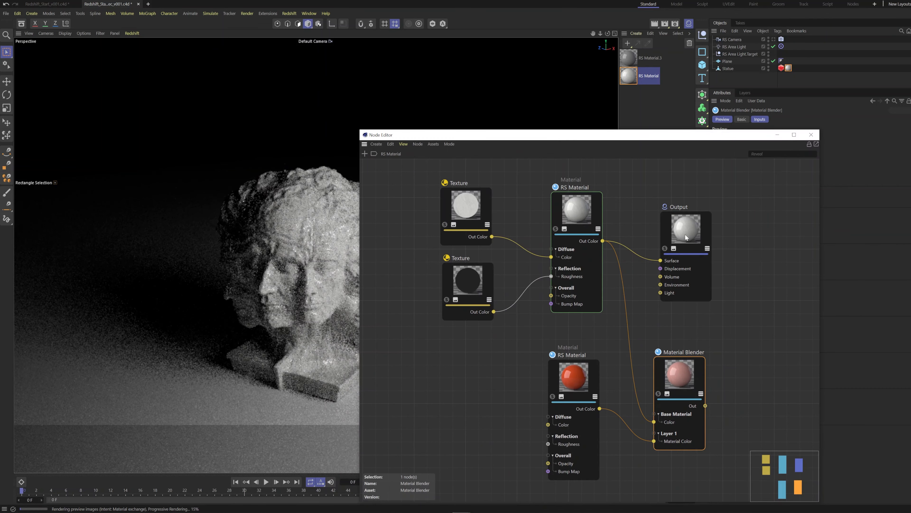
pyautogui.moveTo(685, 234); pyautogui.dragTo(771, 244)
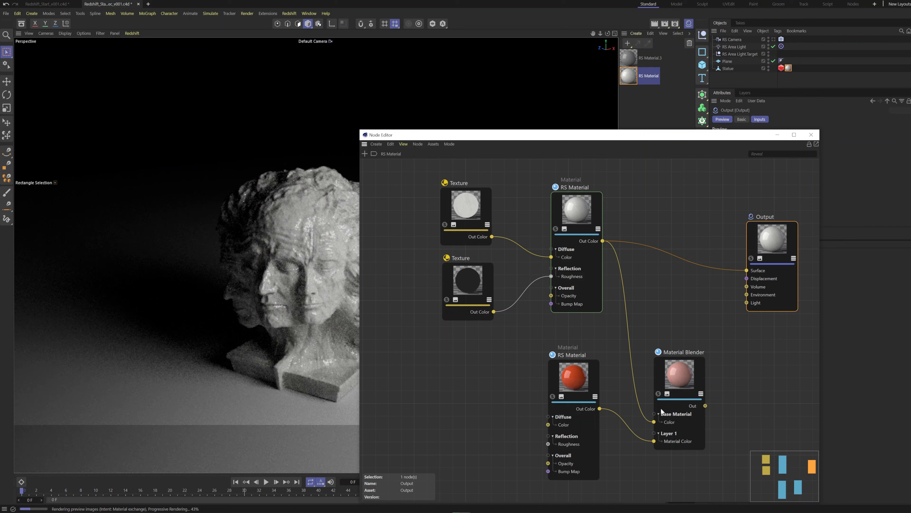
pyautogui.moveTo(706, 405); pyautogui.dragTo(748, 270)
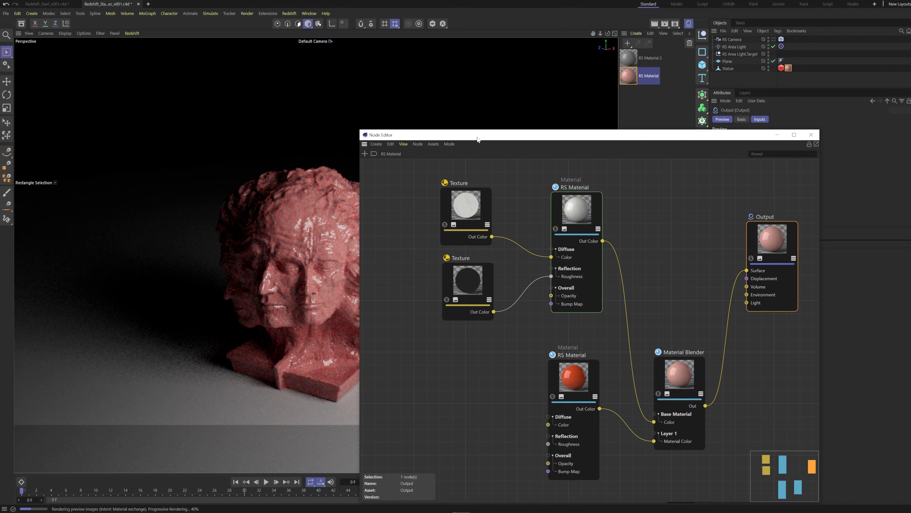
pyautogui.moveTo(479, 135); pyautogui.dragTo(513, 118)
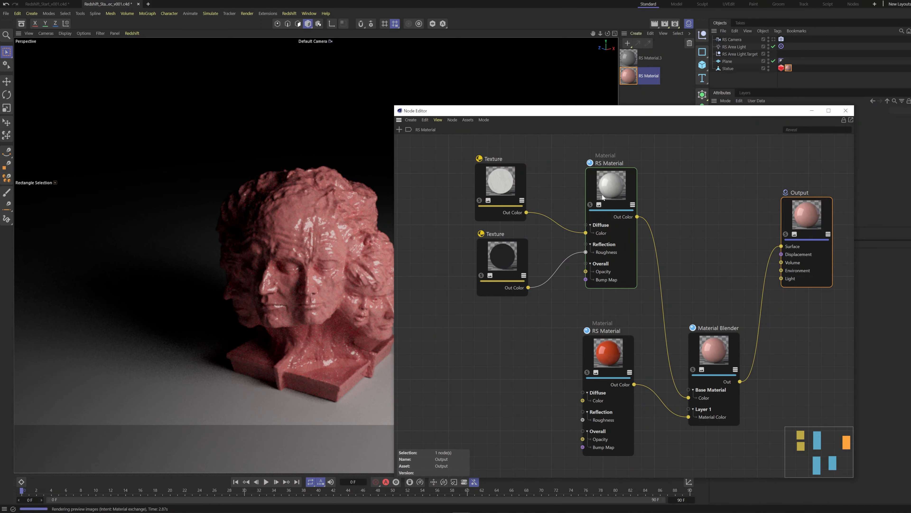
# Disconnect the white Texture node from the original RS Material's Diffuse Color input
pyautogui.click(614, 205)
pyautogui.click(566, 232)
pyautogui.press('Delete')
# Set the original RS Material node's diffuse color to a bright cyan blue
pyautogui.click(632, 179)
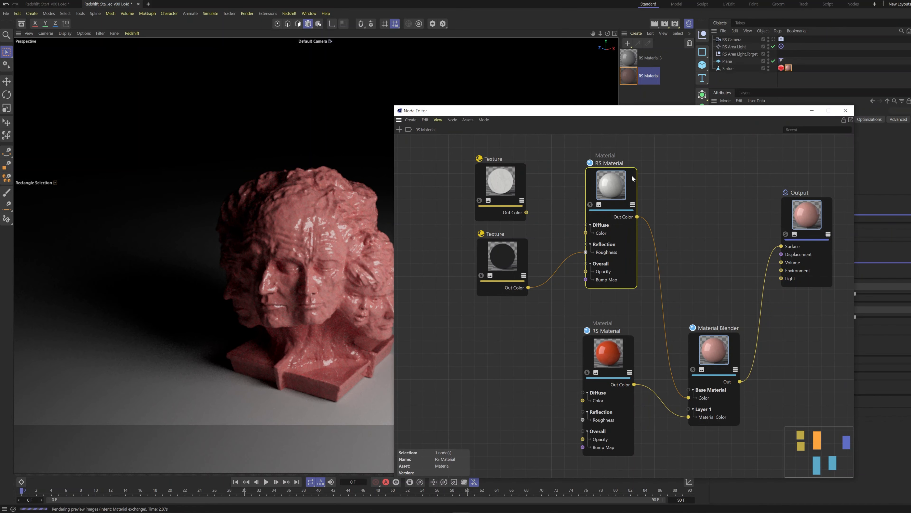
pyautogui.moveTo(646, 110); pyautogui.dragTo(533, 135)
pyautogui.click(767, 207)
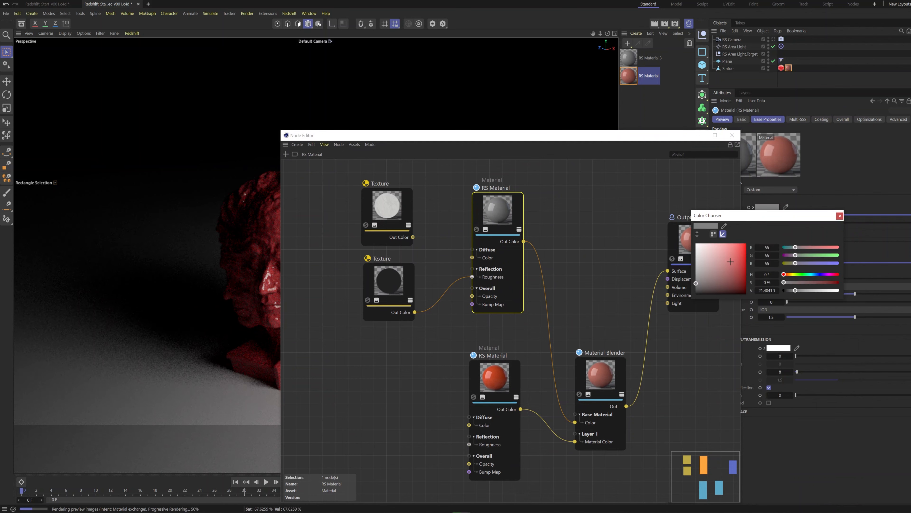
pyautogui.click(744, 271)
pyautogui.moveTo(784, 274); pyautogui.dragTo(814, 274)
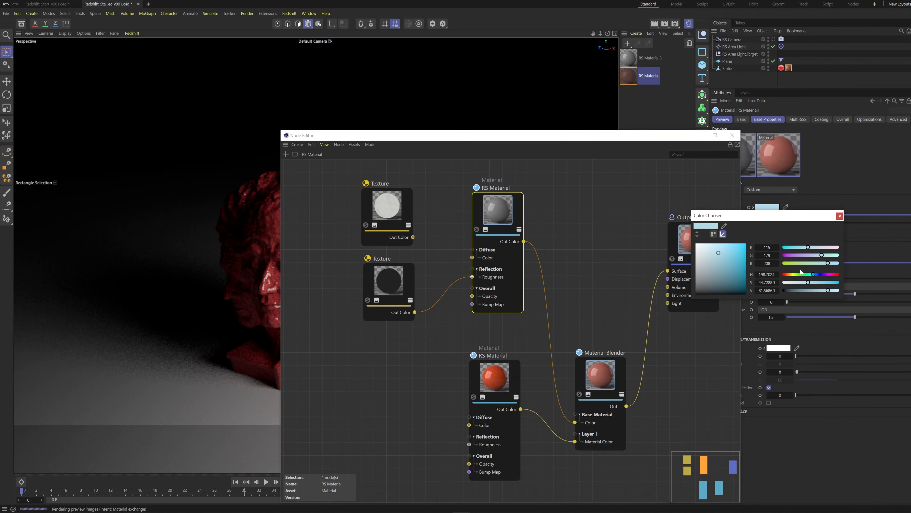
pyautogui.moveTo(738, 246); pyautogui.dragTo(747, 248)
pyautogui.click(839, 216)
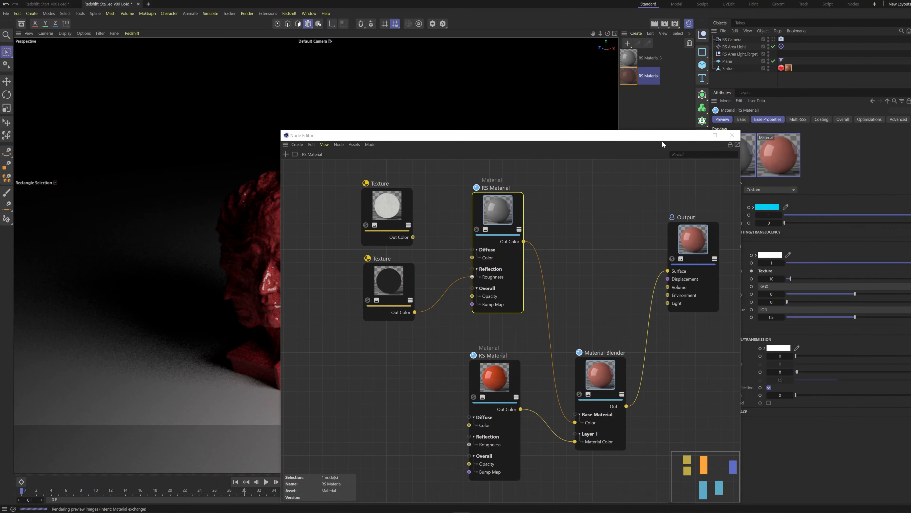
# Move the Node Editor off the statue, shift the blue RS Material node slightly and save the project
pyautogui.moveTo(662, 140); pyautogui.dragTo(784, 92)
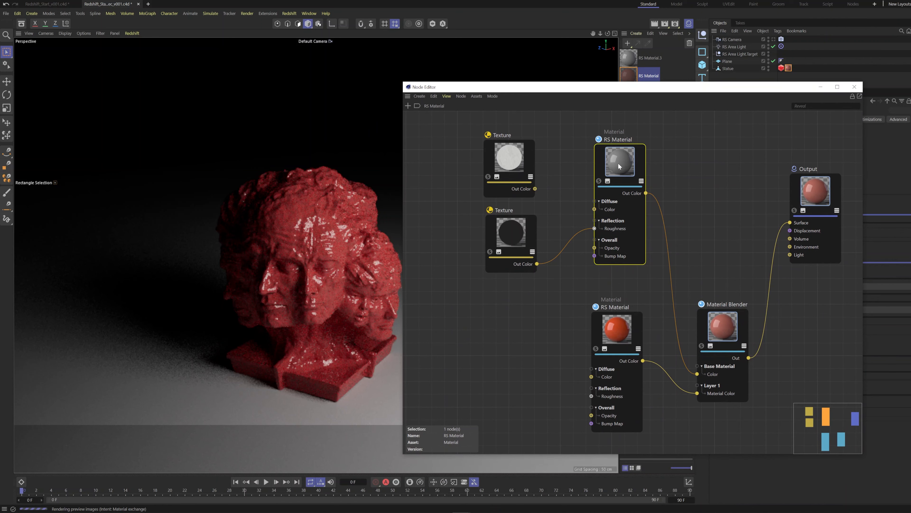
pyautogui.moveTo(618, 162)
pyautogui.mouseDown()
pyautogui.moveTo(584, 179)
pyautogui.moveTo(617, 169)
pyautogui.mouseUp()
pyautogui.hotkey('ctrl', 's')
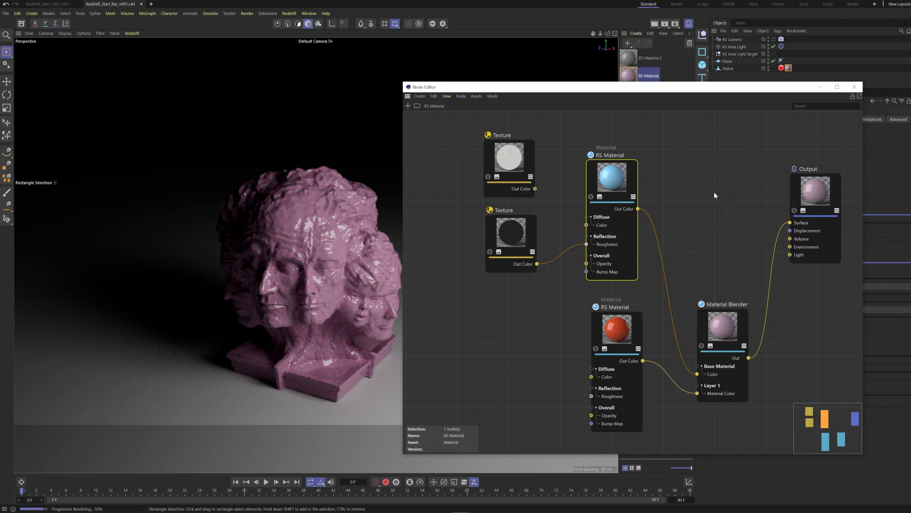
# Review the blended node graph and the statue render, and look at the RS Material in the Material Editor
pyautogui.moveTo(720, 86); pyautogui.dragTo(555, 88)
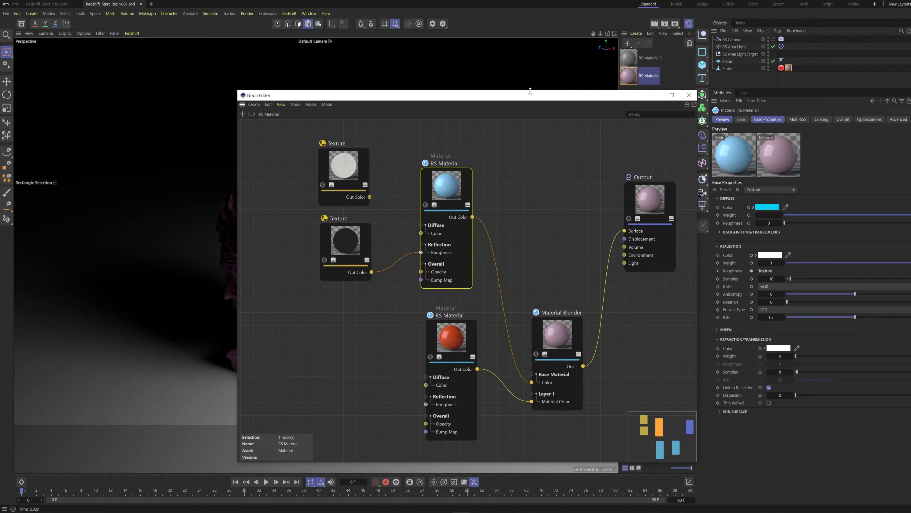
pyautogui.moveTo(560, 98); pyautogui.dragTo(661, 91)
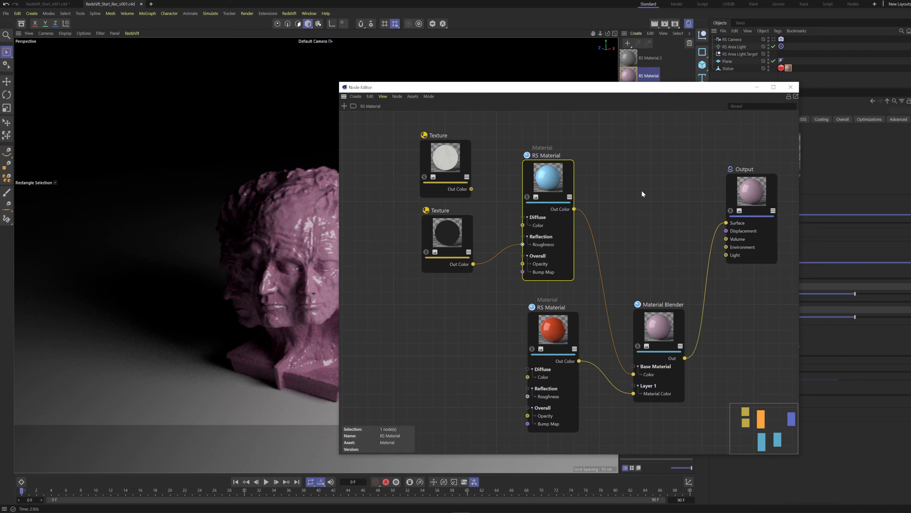
pyautogui.scroll(-5, 642, 192)
pyautogui.scroll(5, 627, 219)
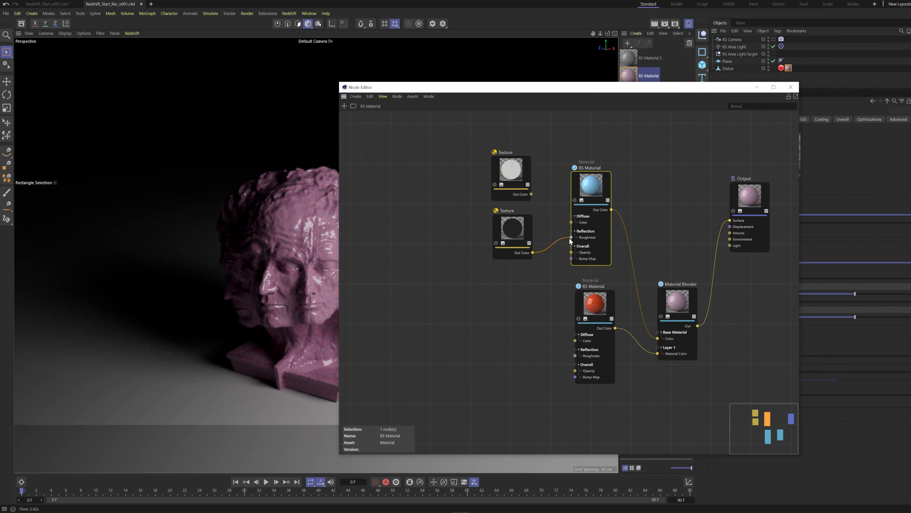
pyautogui.click(791, 86)
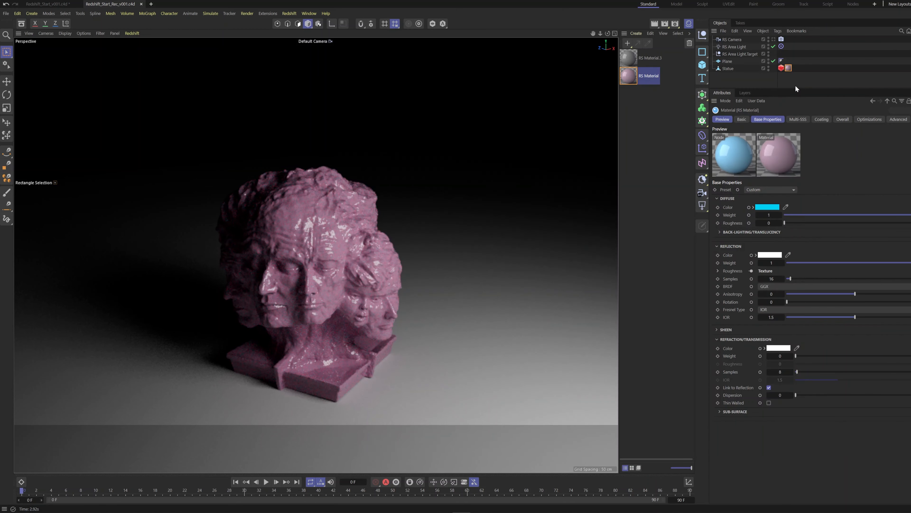
pyautogui.click(637, 76)
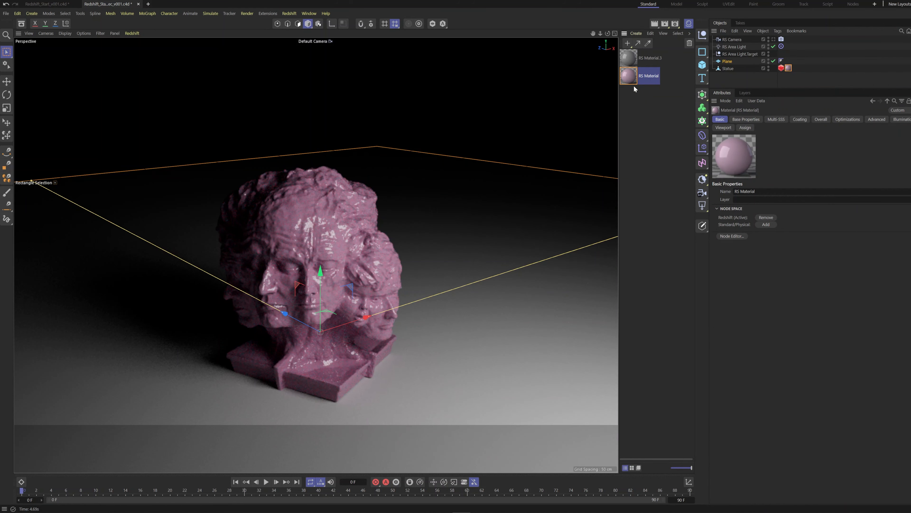
pyautogui.doubleClick(630, 80)
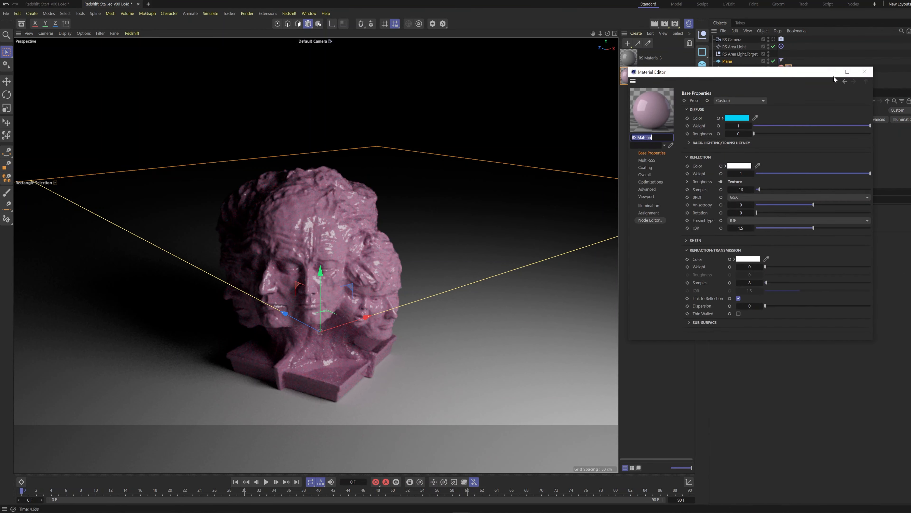
pyautogui.click(871, 70)
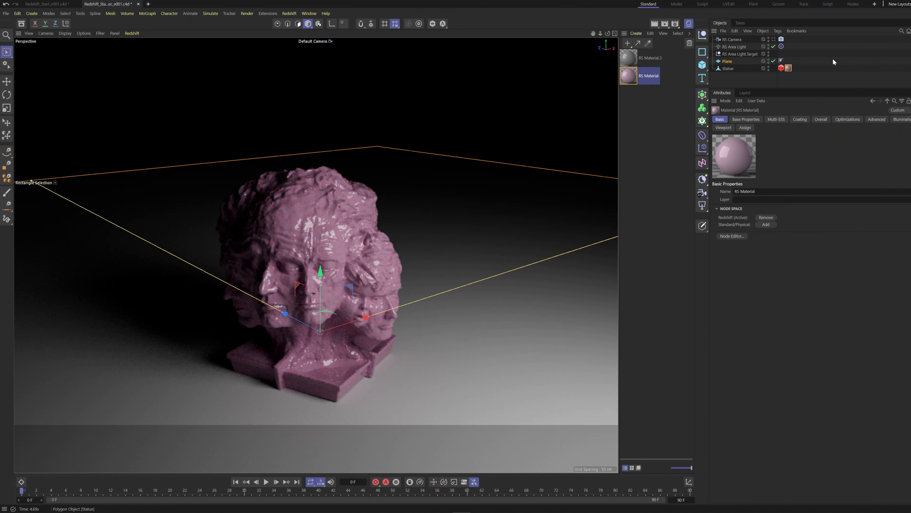
# In the RS Material's node graph, reconnect the white Texture to Diffuse Color and feed that RS Material directly into the Output's Surface
pyautogui.click(731, 236)
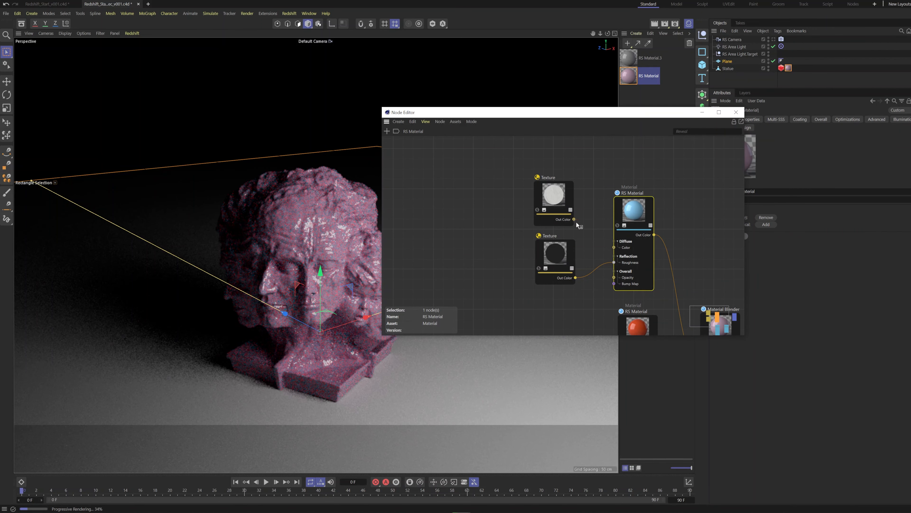
pyautogui.moveTo(574, 219); pyautogui.dragTo(613, 241)
pyautogui.moveTo(574, 220); pyautogui.dragTo(614, 248)
pyautogui.moveTo(628, 258); pyautogui.dragTo(425, 177, button='middle')
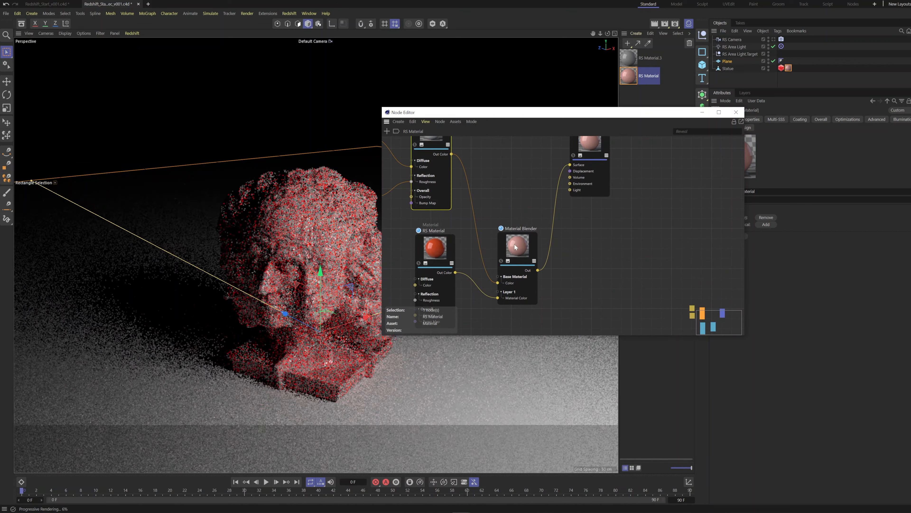
pyautogui.moveTo(452, 154); pyautogui.dragTo(570, 164)
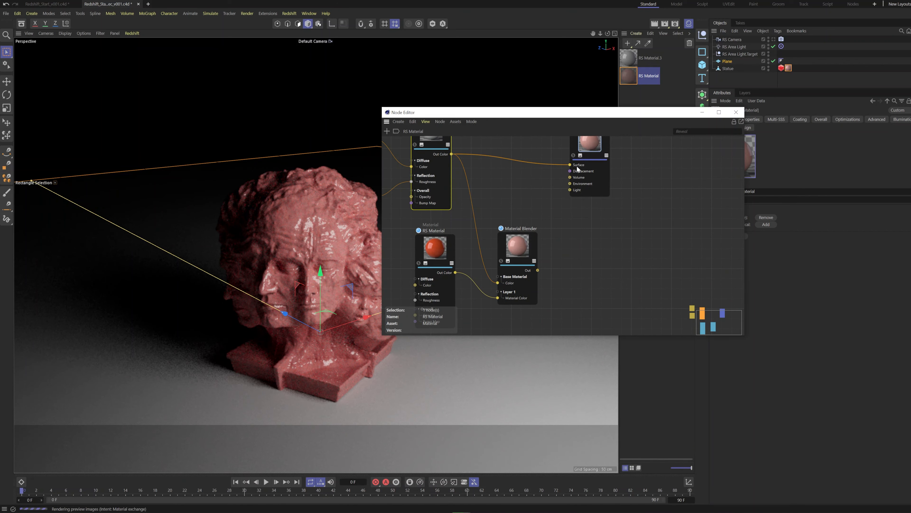
pyautogui.click(736, 112)
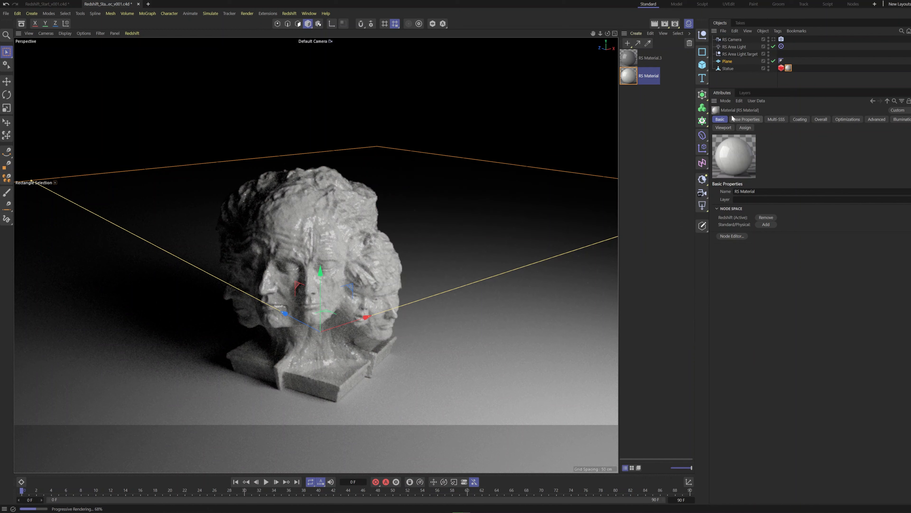
# Give the object list more height and add a Redshift Sky dome light to the scene
pyautogui.moveTo(753, 89); pyautogui.dragTo(753, 183)
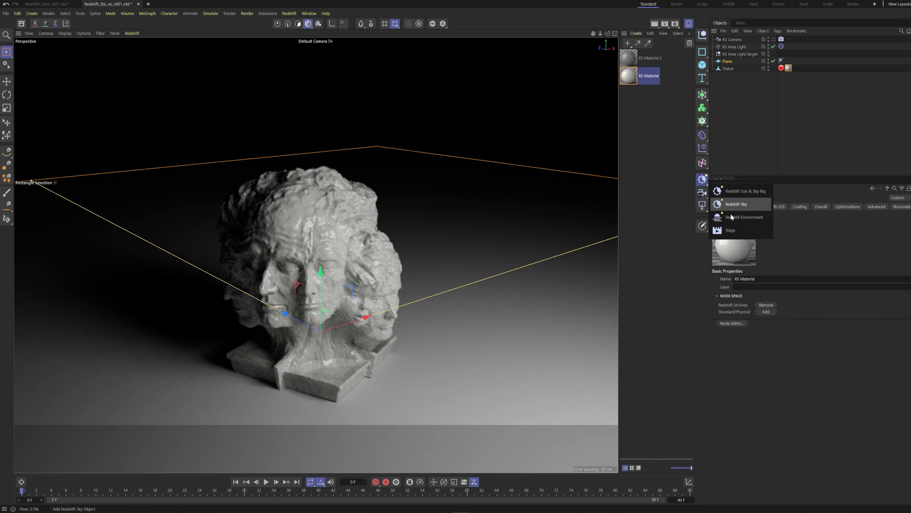
pyautogui.moveTo(704, 208); pyautogui.dragTo(732, 271)
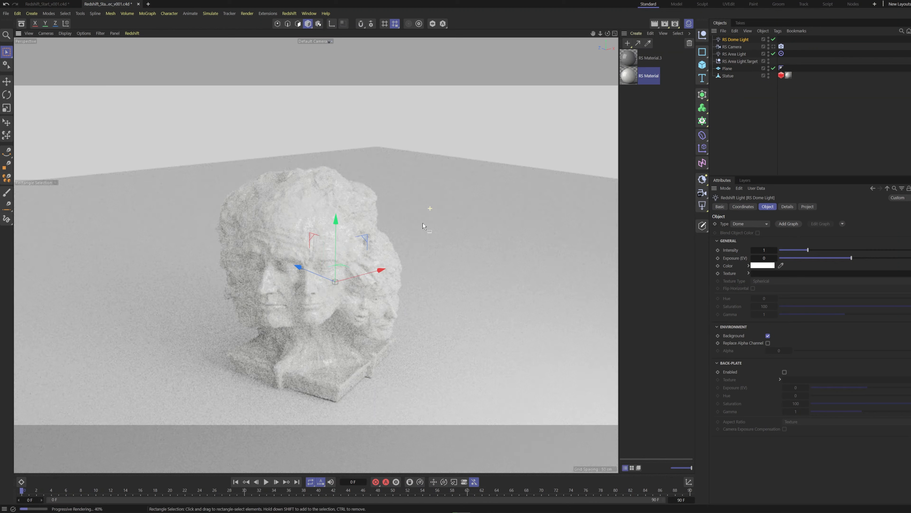
pyautogui.scroll(-5, 425, 214)
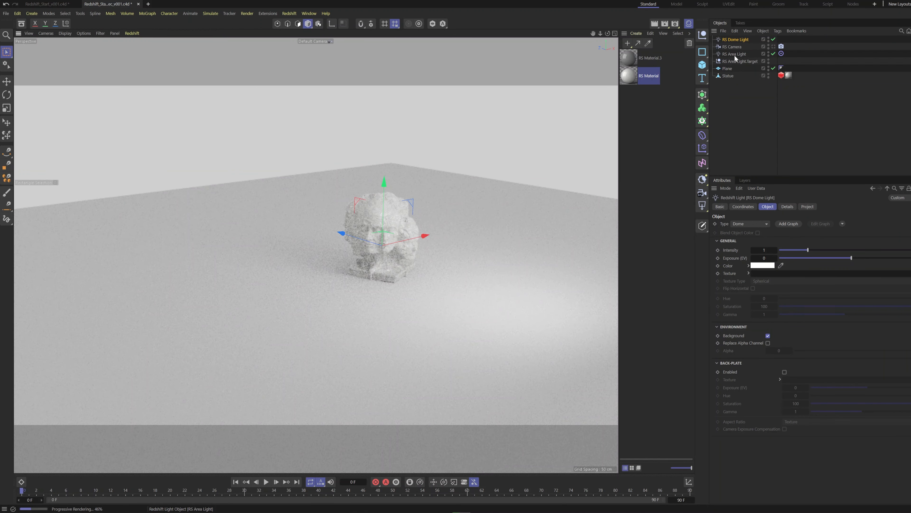
# Disable the RS Area Light and select the RS Dome Light
pyautogui.click(734, 54)
pyautogui.click(773, 54)
pyautogui.click(748, 40)
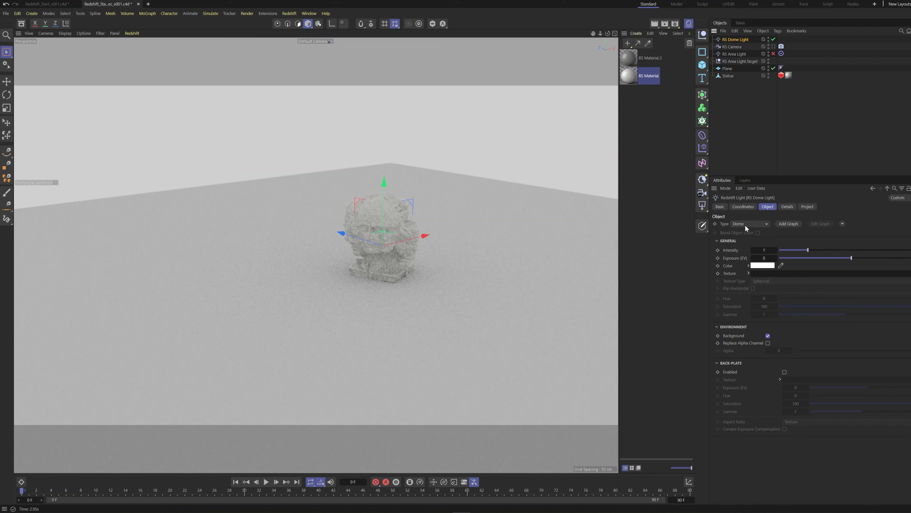
# Load the HDRI sunset_in_the_chalk_quarry_8k_ACEScg.exr as the dome light's texture and deselect the light
pyautogui.click(753, 207)
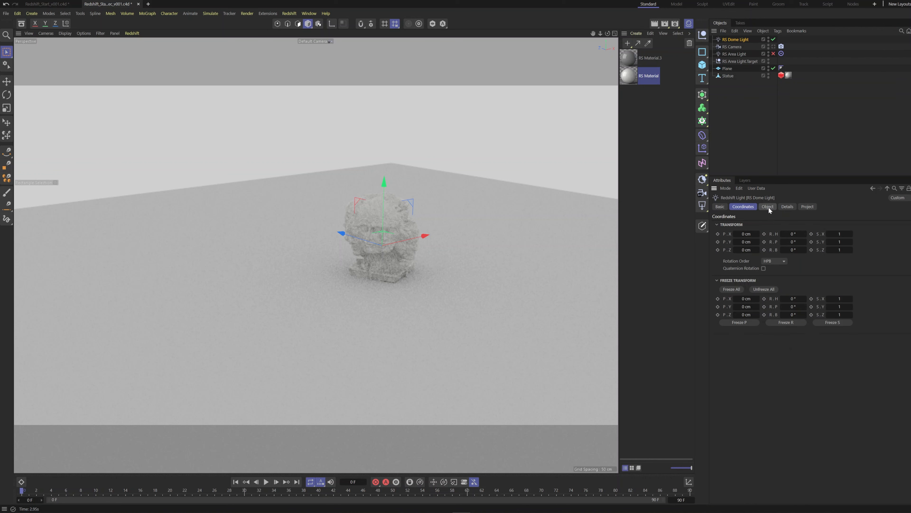
pyautogui.click(768, 206)
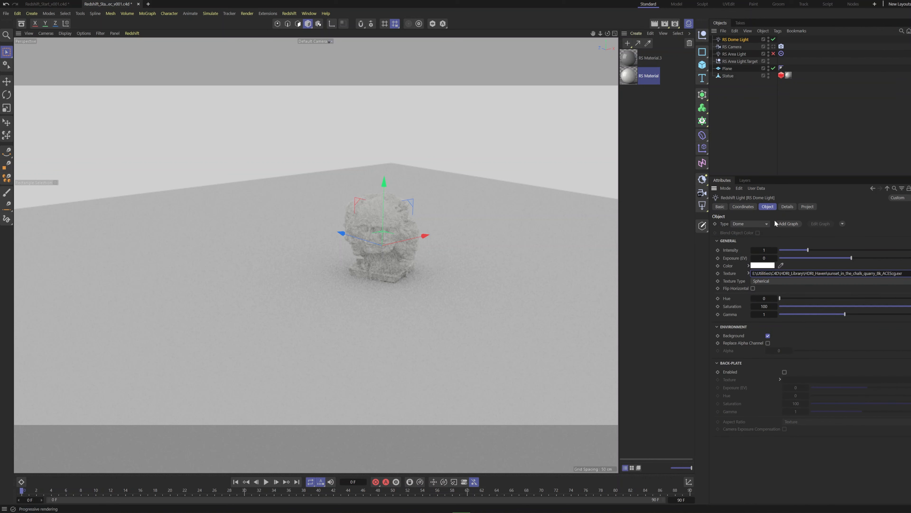
pyautogui.click(800, 163)
pyautogui.keyDown('alt'); pyautogui.moveTo(361, 174); pyautogui.dragTo(355, 229); pyautogui.keyUp('alt')
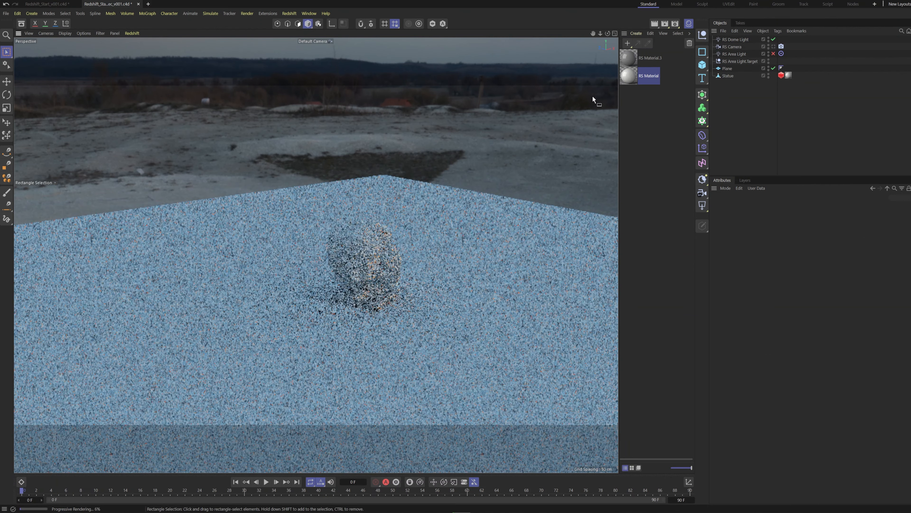
# Rotate the RS Dome Light's heading to -32°
pyautogui.click(737, 39)
pyautogui.click(743, 207)
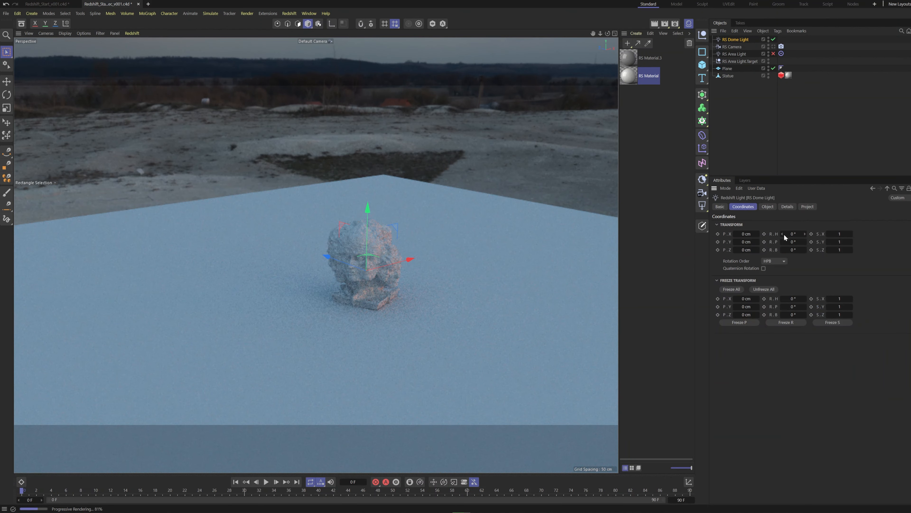
pyautogui.moveTo(786, 233); pyautogui.dragTo(771, 233)
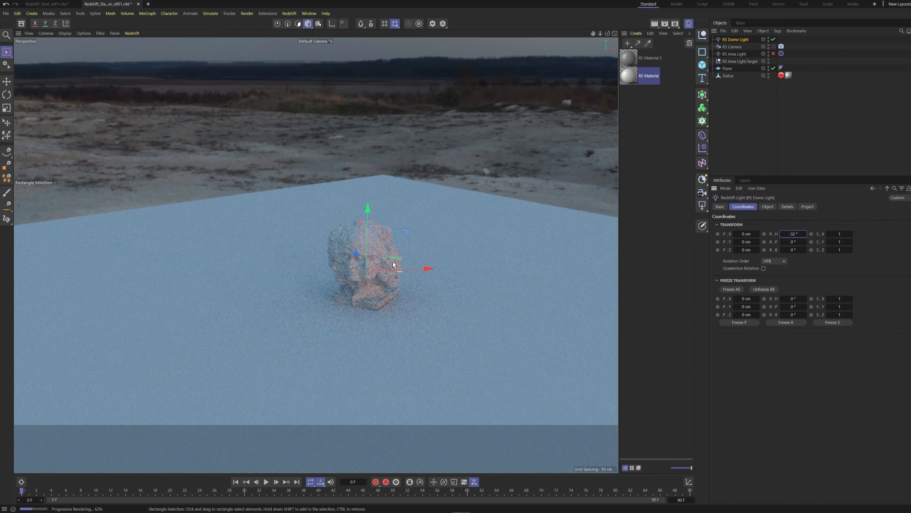
# Raise the dome light's intensity to about 1.394 and frame the statue against the sky
pyautogui.click(768, 207)
pyautogui.moveTo(817, 248); pyautogui.dragTo(820, 249)
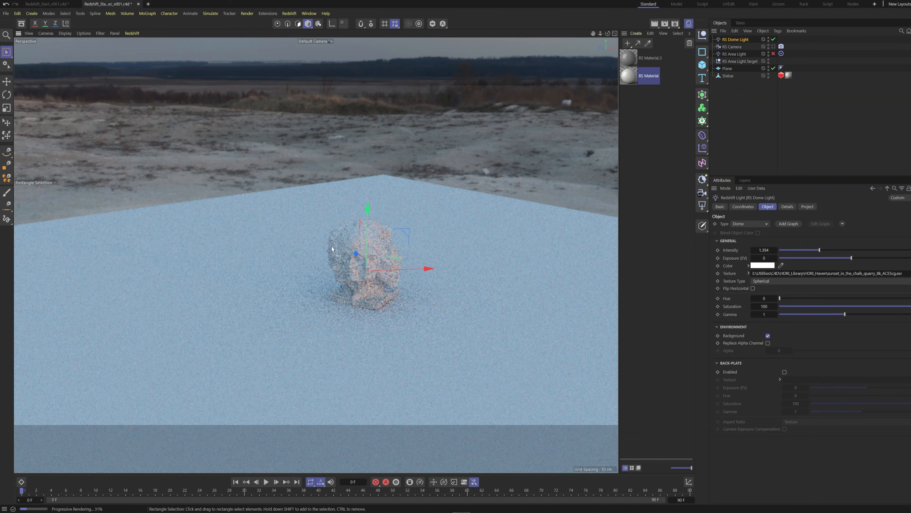
pyautogui.scroll(3, 353, 265)
pyautogui.keyDown('alt'); pyautogui.moveTo(352, 265); pyautogui.dragTo(580, 119); pyautogui.keyUp('alt')
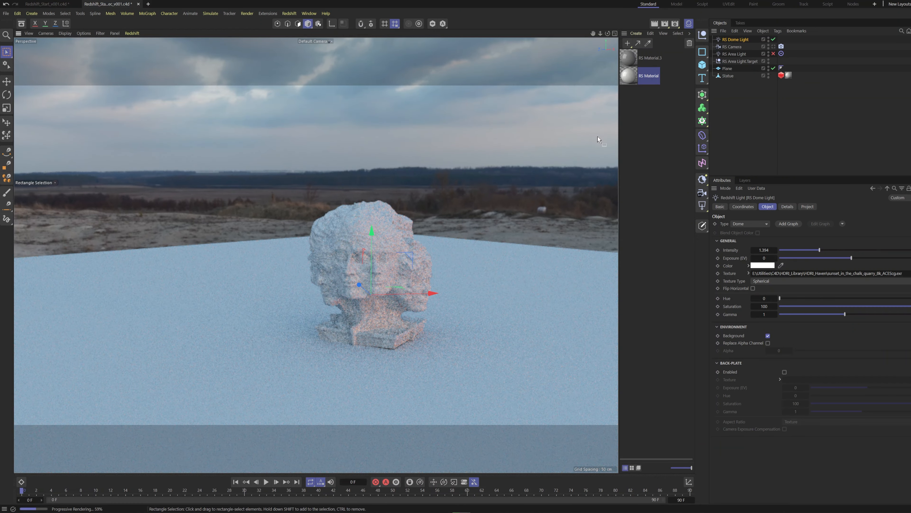
pyautogui.scroll(5, 352, 264)
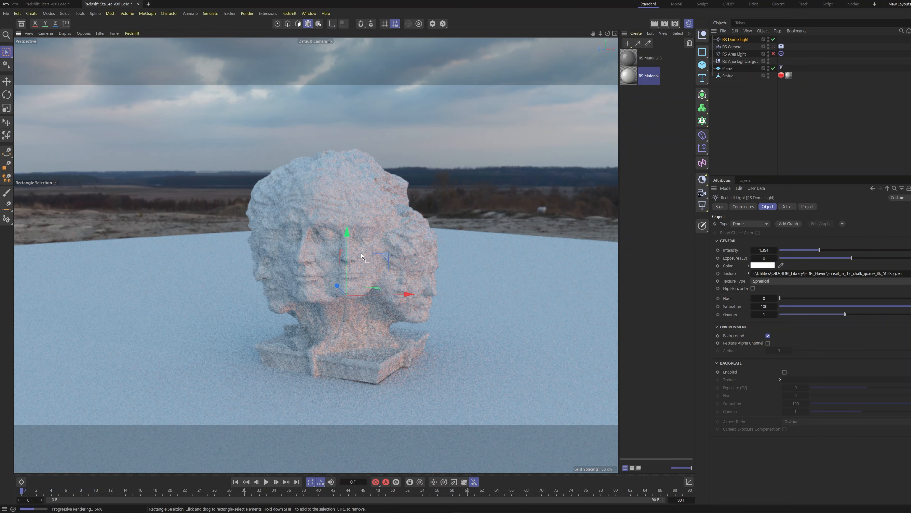
# Turn on the Mirror layer's visibility in the viewport, render and object list
pyautogui.click(744, 180)
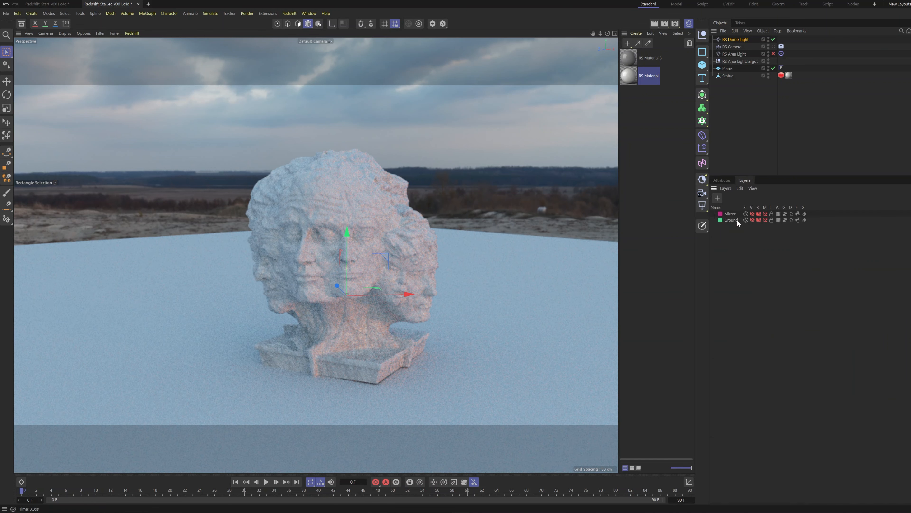
pyautogui.click(759, 214)
pyautogui.click(728, 69)
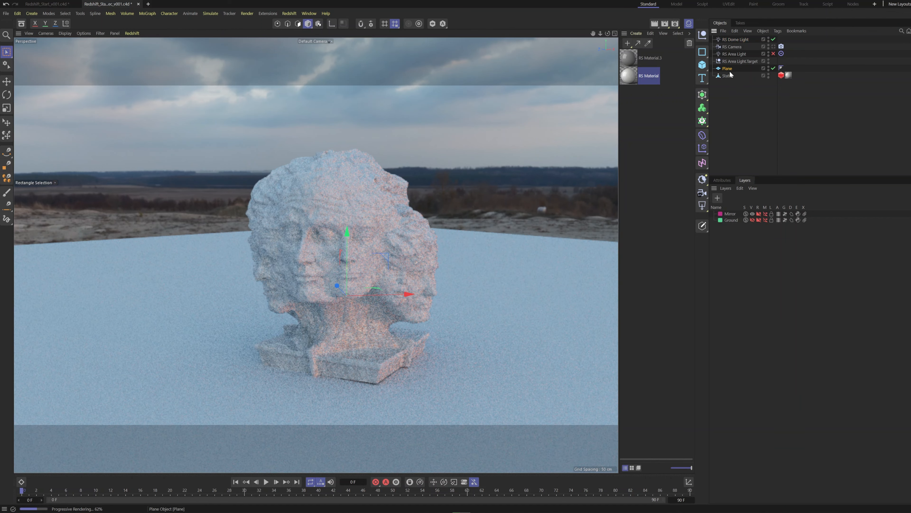
pyautogui.click(758, 214)
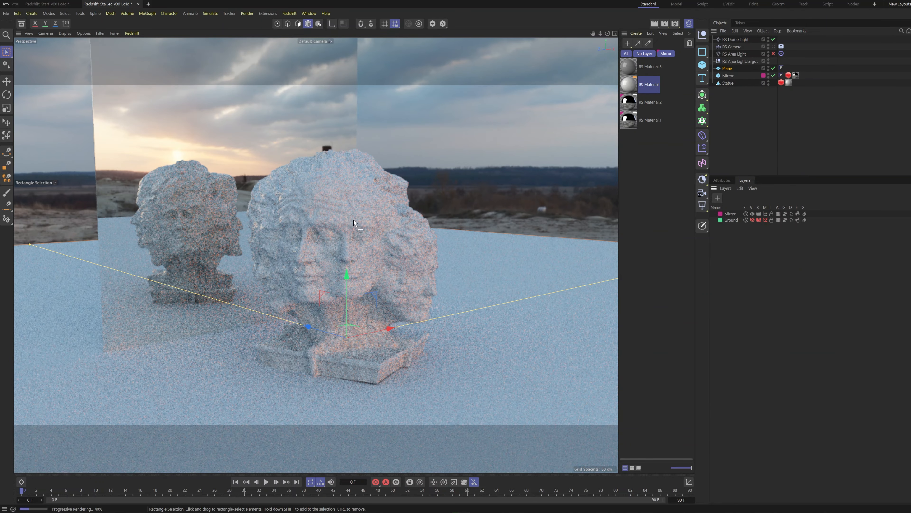
# Frame the statue with its mirror reflection, deselect the plane and save the project
pyautogui.keyDown('alt'); pyautogui.moveTo(354, 219); pyautogui.dragTo(379, 246); pyautogui.keyUp('alt')
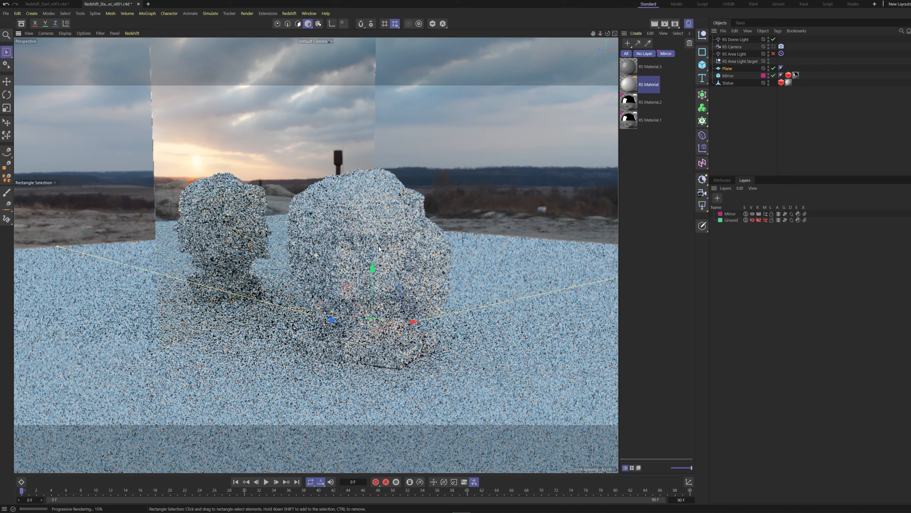
pyautogui.click(750, 121)
pyautogui.hotkey('ctrl', 's')
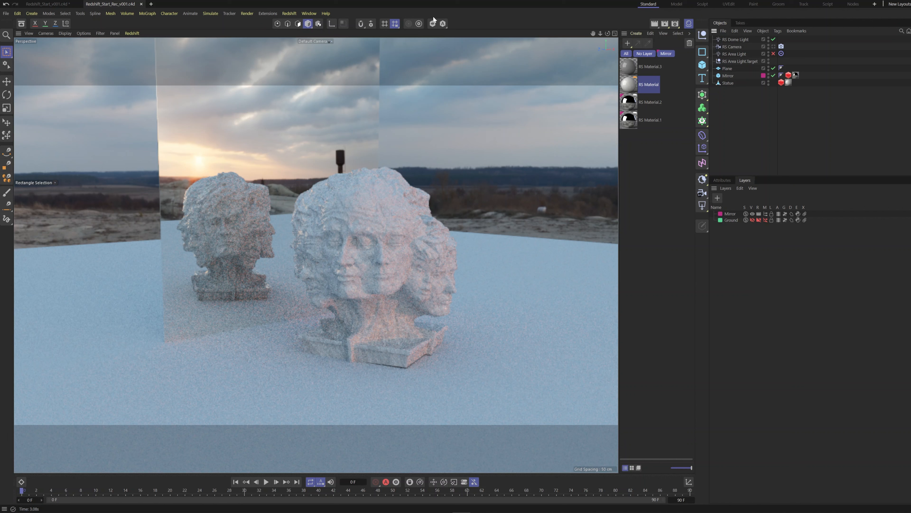
# Stop the Redshift IPR in the viewport and open the Redshift render settings in an enlarged window
pyautogui.click(132, 33)
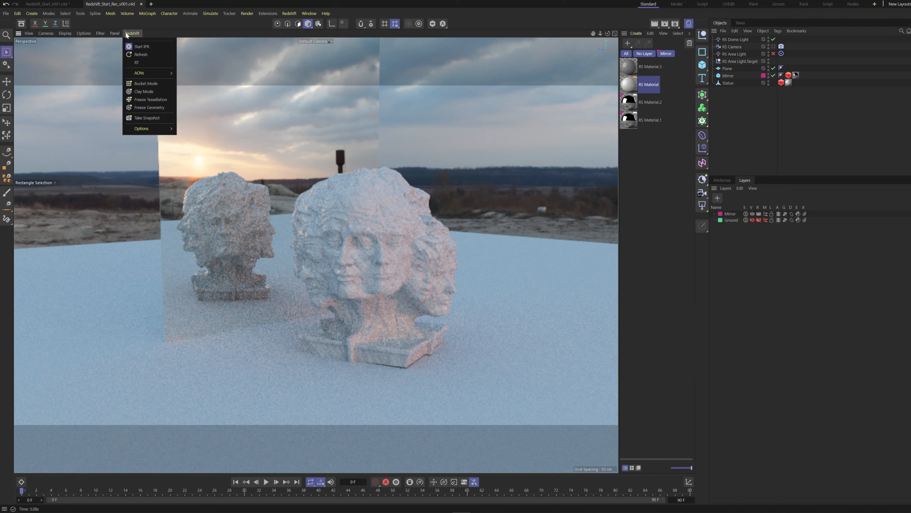
pyautogui.click(144, 46)
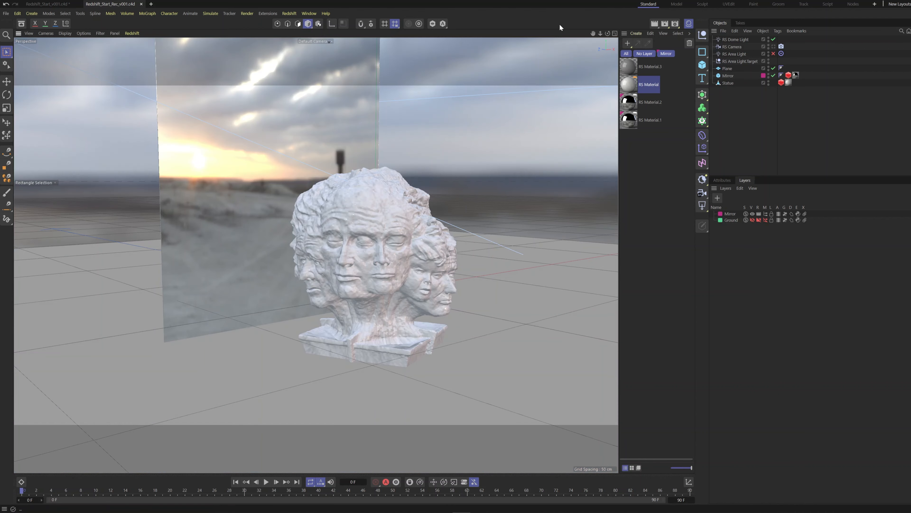
pyautogui.click(675, 23)
pyautogui.moveTo(686, 43); pyautogui.dragTo(341, 77)
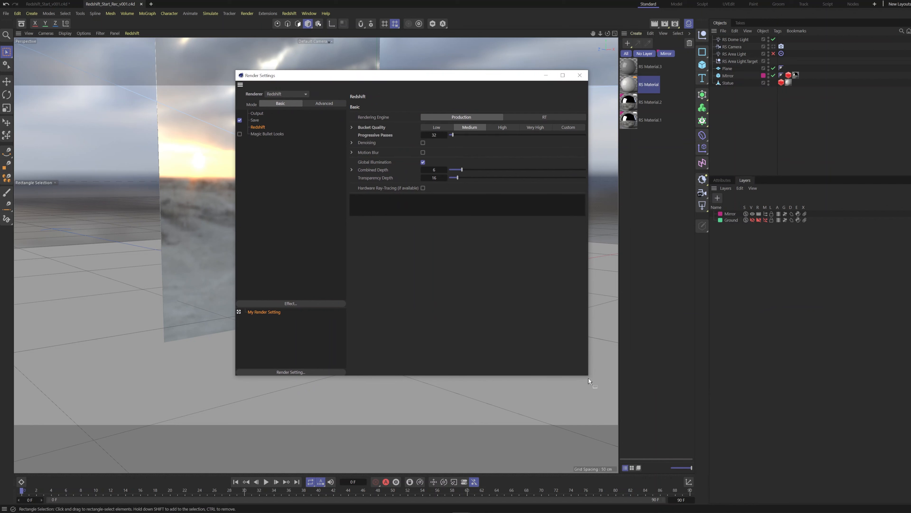
pyautogui.moveTo(588, 376); pyautogui.dragTo(646, 422)
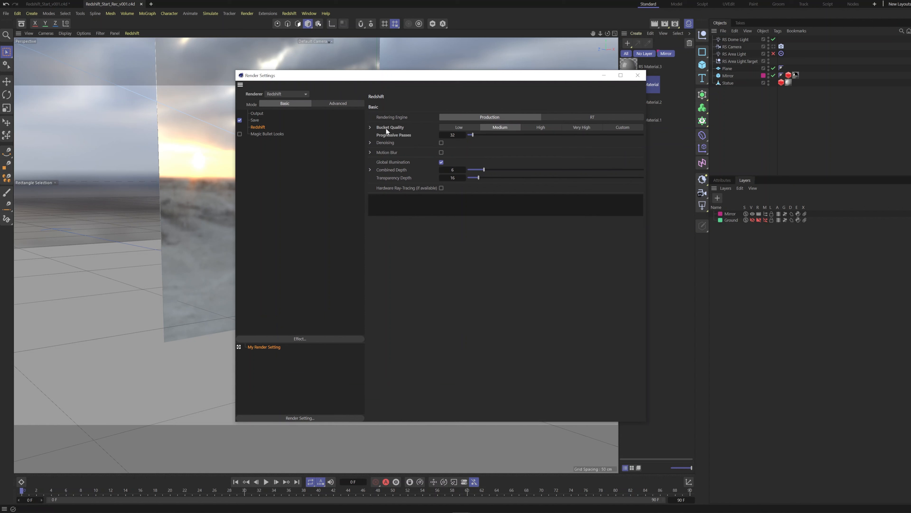
# Try the Low, High and Very High Bucket Quality presets and return to Medium
pyautogui.click(455, 126)
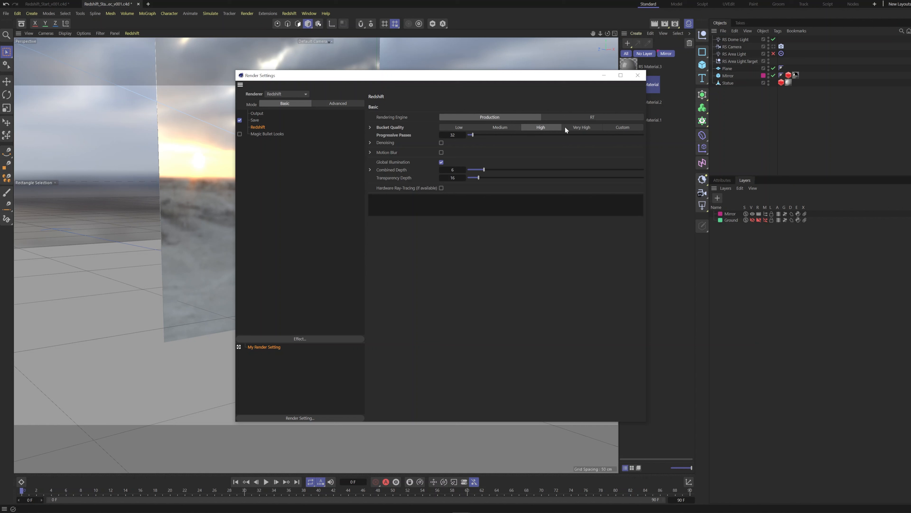
pyautogui.click(576, 128)
pyautogui.click(501, 127)
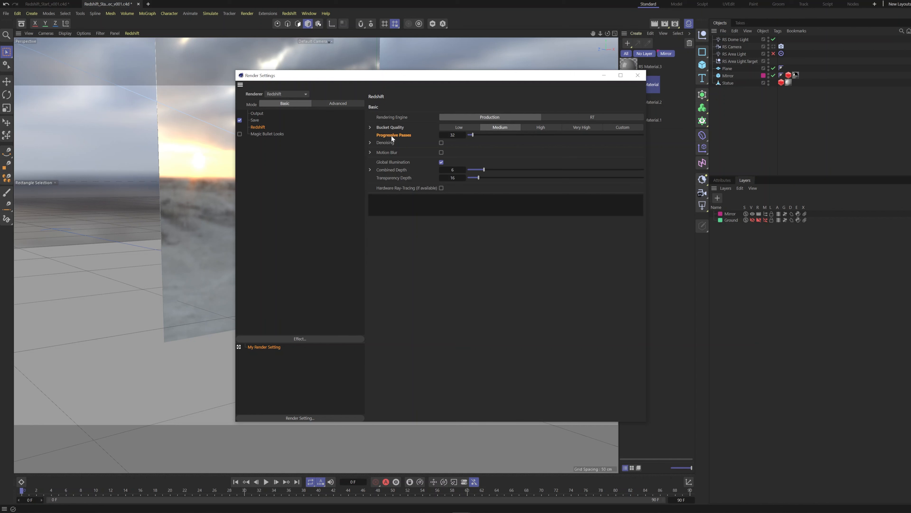
# Move the Render Settings window aside from the statue and review the Progressive Passes and Bucket Quality settings
pyautogui.moveTo(420, 73); pyautogui.dragTo(558, 98)
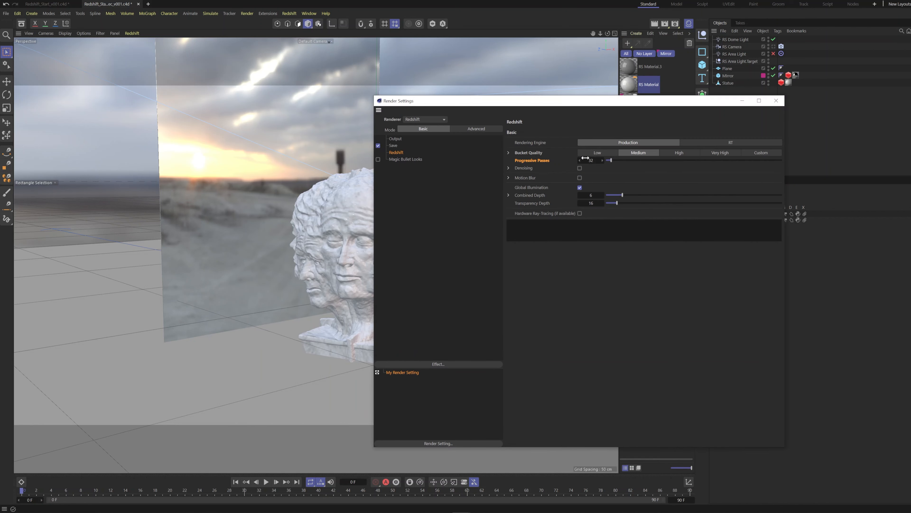
pyautogui.click(586, 158)
pyautogui.moveTo(588, 102); pyautogui.dragTo(713, 108)
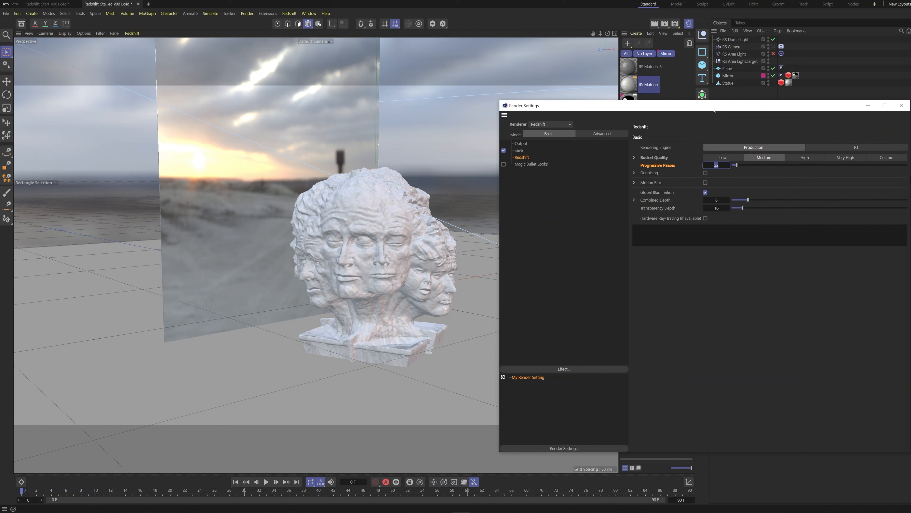
pyautogui.click(718, 165)
pyautogui.moveTo(730, 107); pyautogui.dragTo(668, 104)
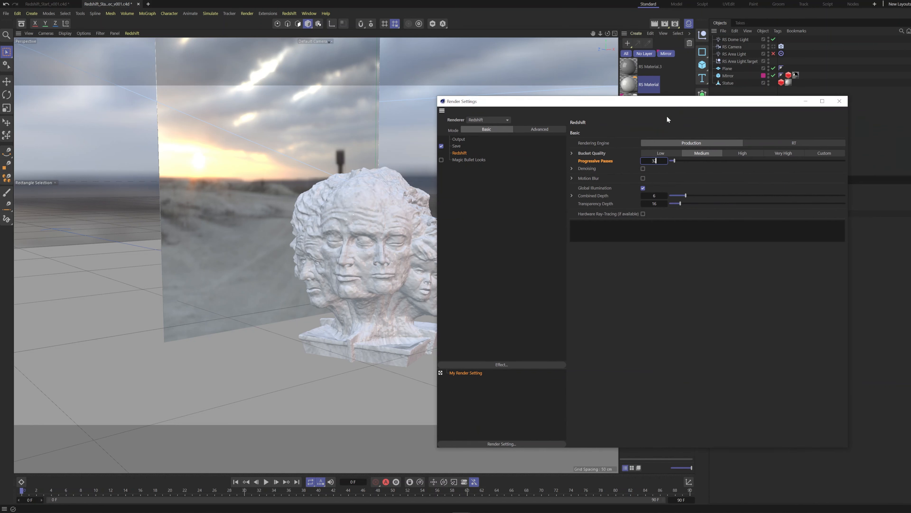
pyautogui.click(596, 152)
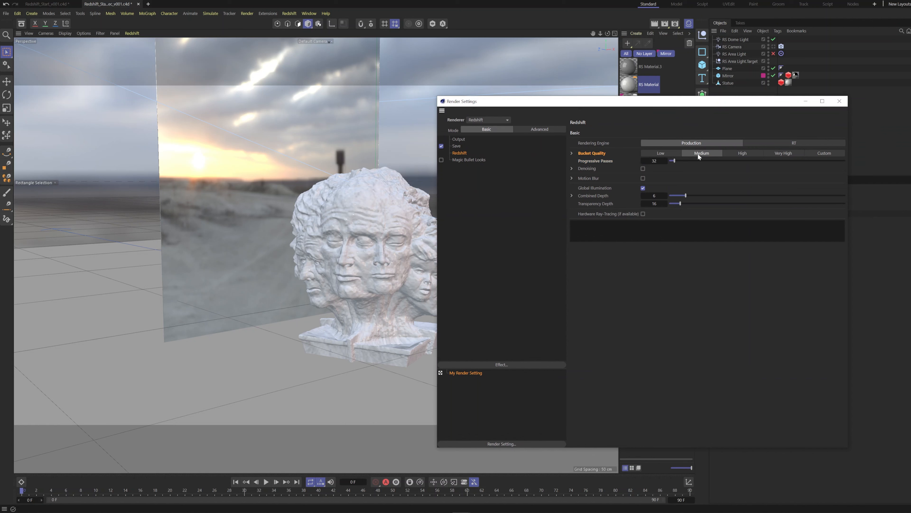